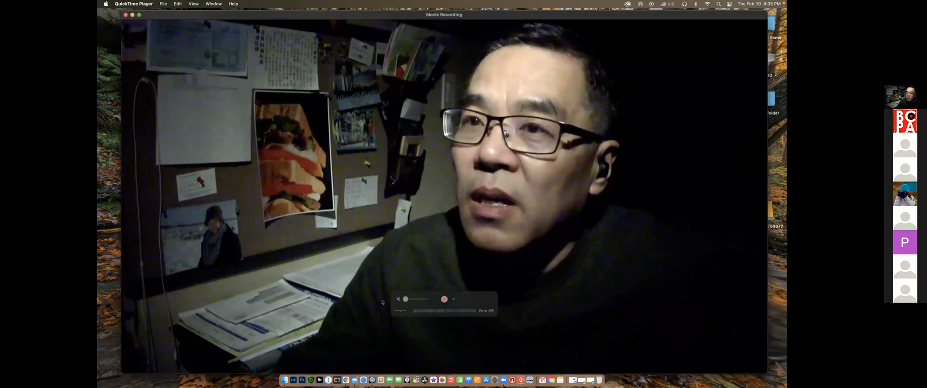
# Close the movie recording window and browse the external drive's Photography folder to the Home 1 folder inside Catalog in Finder
pyautogui.press('super+w')
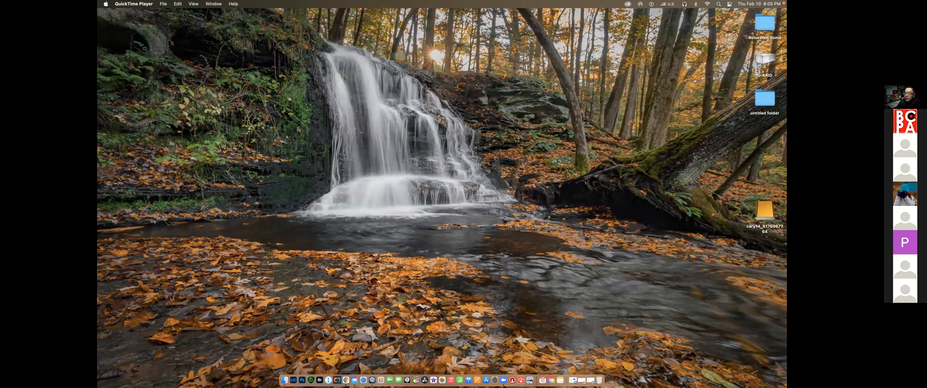
pyautogui.click(285, 380)
pyautogui.scroll(-2, 326, 165)
pyautogui.scroll(-3, 325, 165)
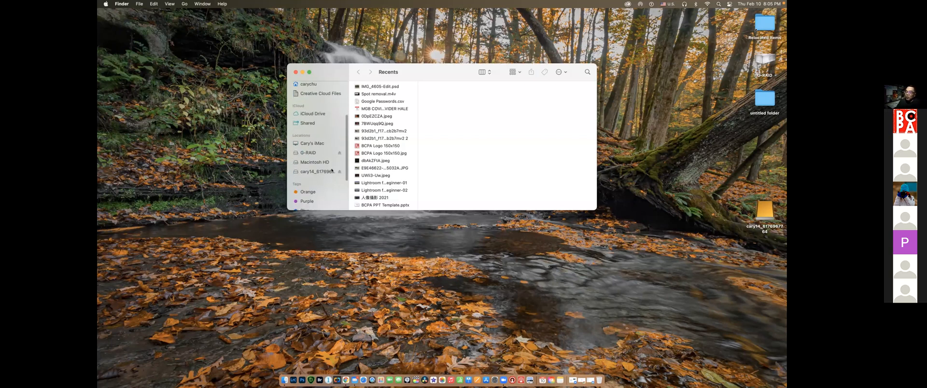
pyautogui.click(325, 171)
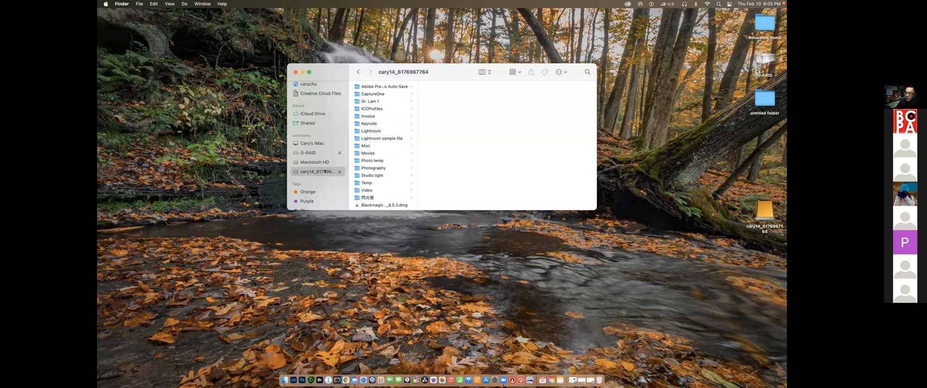
pyautogui.click(370, 168)
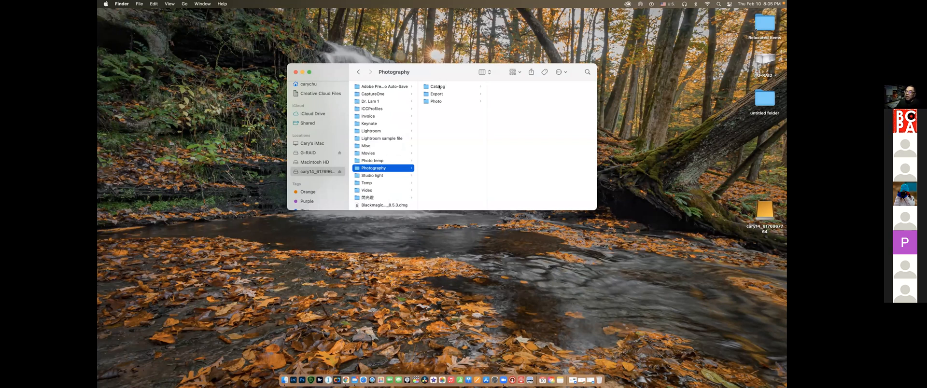
pyautogui.click(438, 87)
pyautogui.click(501, 87)
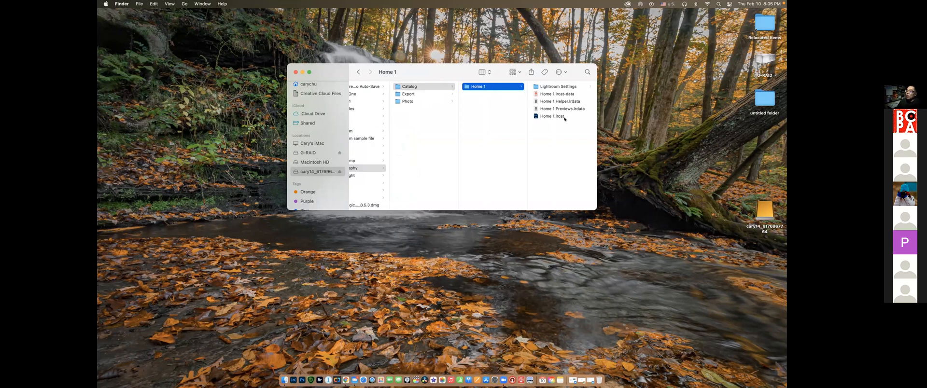
# Look at the DNG file in the Photo folder and return to the Catalog folder
pyautogui.click(415, 87)
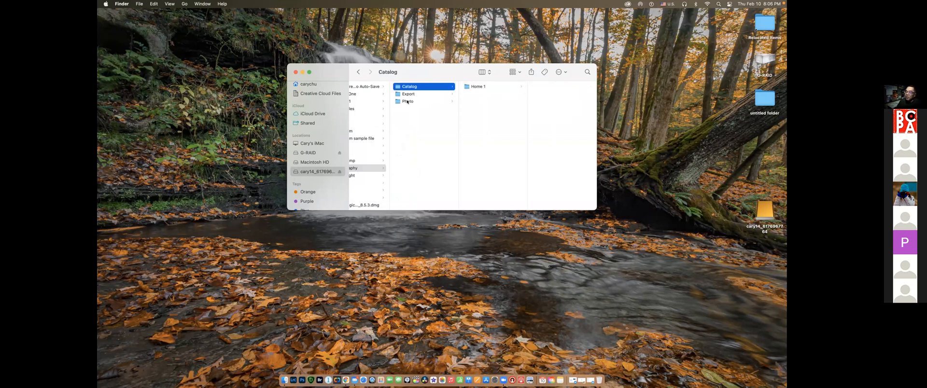
pyautogui.click(413, 102)
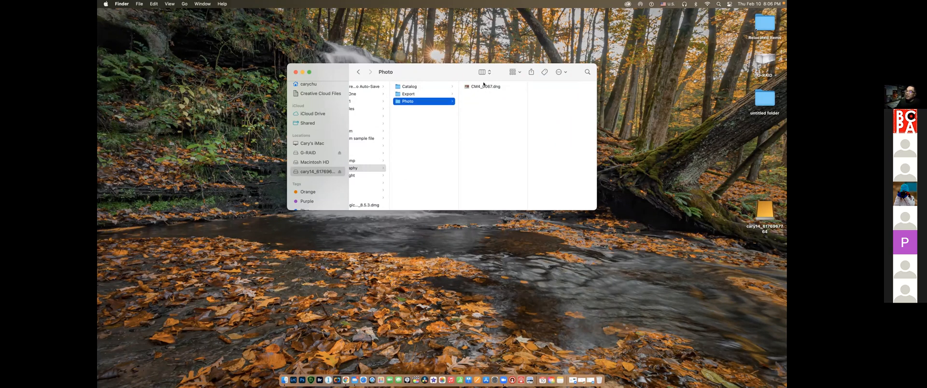
pyautogui.click(484, 87)
pyautogui.press('Left')
pyautogui.click(396, 86)
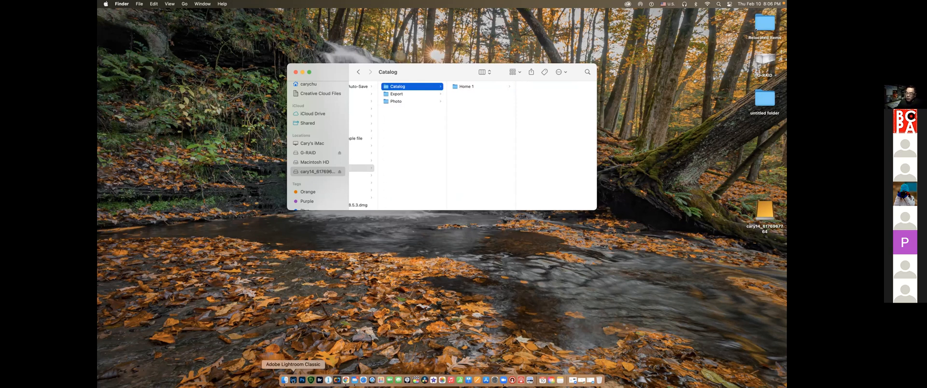
# Open Lightroom Classic and check the files of the Home 1 catalog folder in Finder
pyautogui.click(293, 380)
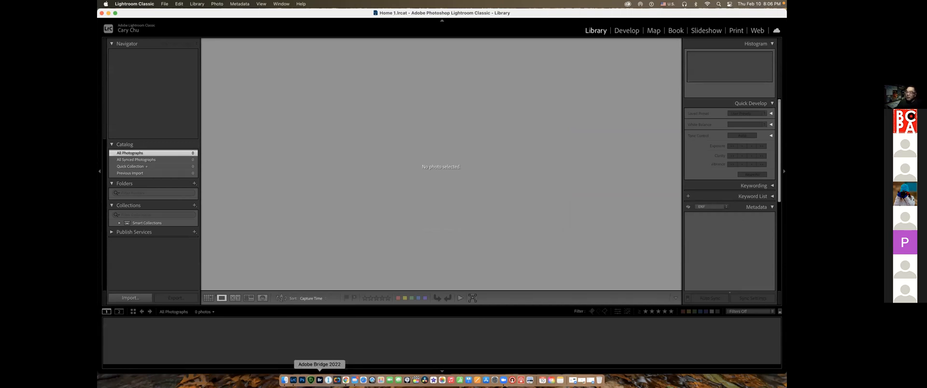
pyautogui.click(285, 380)
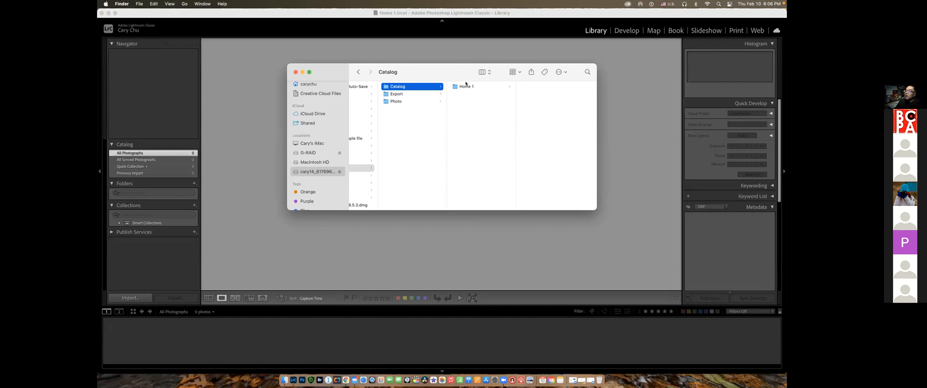
pyautogui.click(497, 88)
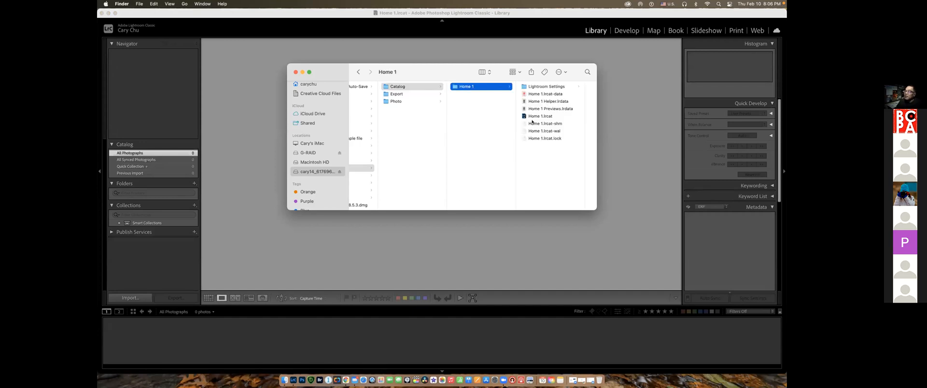
pyautogui.click(414, 46)
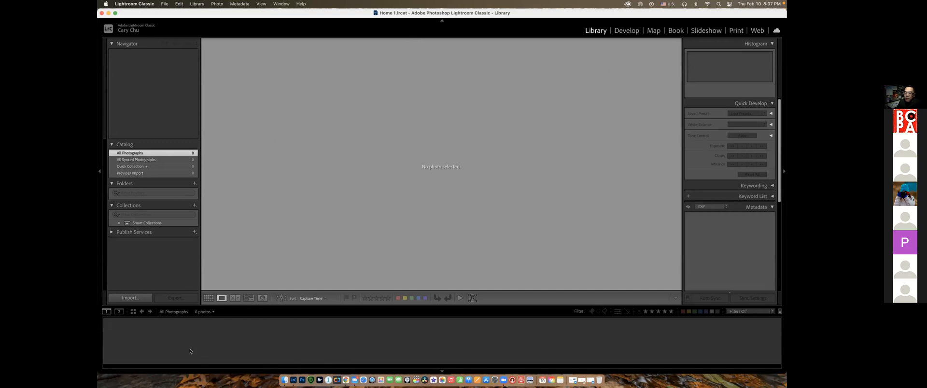
# Annotate the screen with an outline around the Library and Develop modules and circles around the four panel-collapse arrows
pyautogui.click(208, 348)
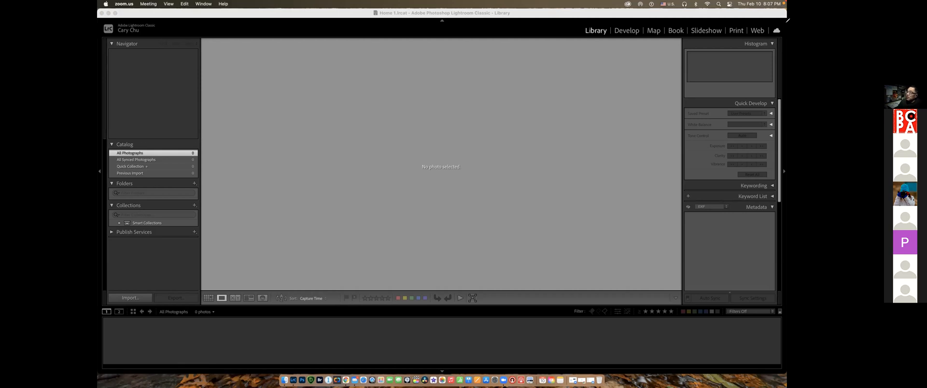
pyautogui.moveTo(582, 26)
pyautogui.mouseDown()
pyautogui.moveTo(571, 33)
pyautogui.moveTo(582, 41)
pyautogui.moveTo(641, 41)
pyautogui.moveTo(650, 22)
pyautogui.moveTo(574, 20)
pyautogui.moveTo(575, 33)
pyautogui.mouseUp()
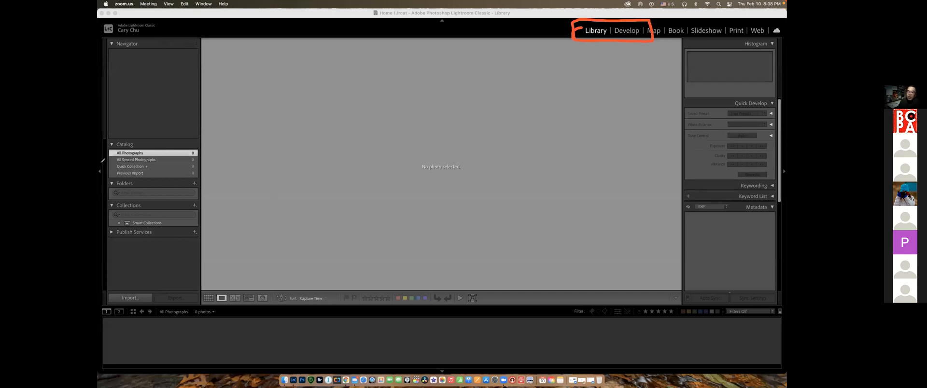
pyautogui.moveTo(101, 164)
pyautogui.mouseDown()
pyautogui.moveTo(110, 172)
pyautogui.moveTo(99, 181)
pyautogui.mouseUp()
pyautogui.moveTo(440, 13)
pyautogui.mouseDown()
pyautogui.moveTo(433, 25)
pyautogui.moveTo(458, 22)
pyautogui.moveTo(443, 11)
pyautogui.mouseUp()
pyautogui.moveTo(782, 163)
pyautogui.mouseDown()
pyautogui.moveTo(784, 185)
pyautogui.moveTo(785, 165)
pyautogui.mouseUp()
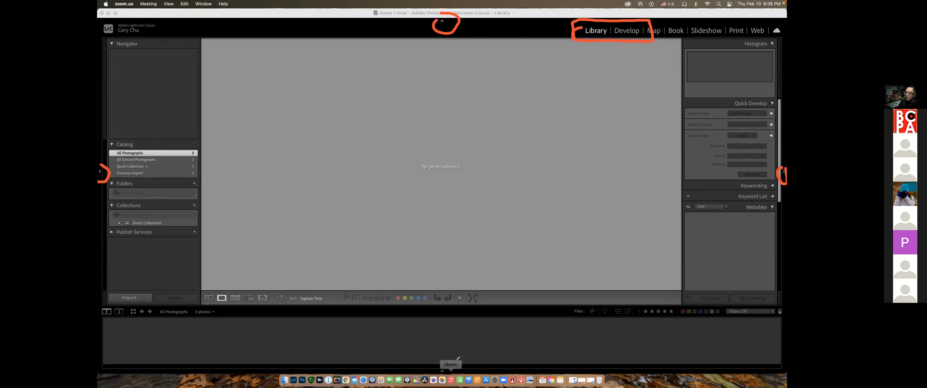
pyautogui.moveTo(437, 360)
pyautogui.mouseDown()
pyautogui.moveTo(434, 373)
pyautogui.moveTo(433, 357)
pyautogui.mouseUp()
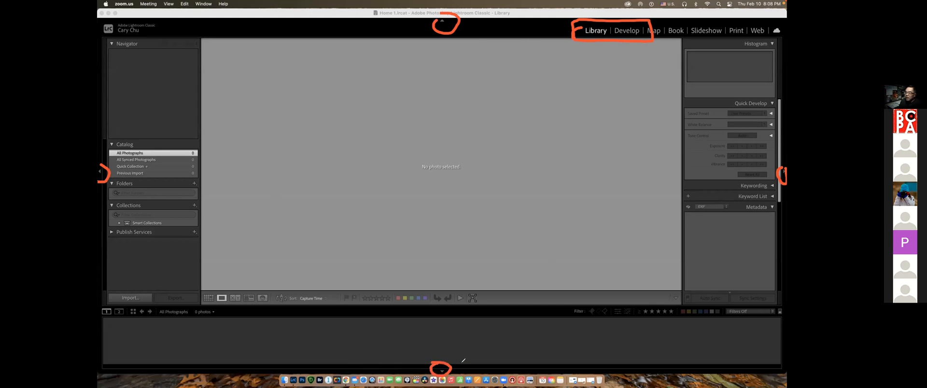
# Hide the filmstrip and show it again
pyautogui.click(441, 370)
pyautogui.click(440, 370)
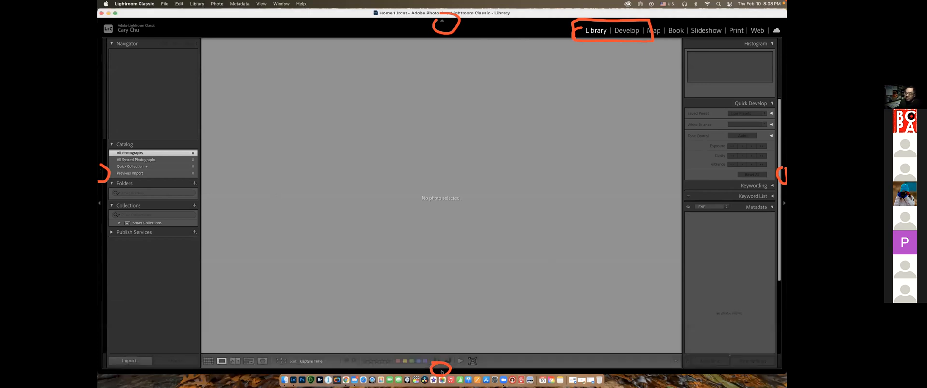
pyautogui.click(441, 371)
pyautogui.click(440, 371)
pyautogui.click(441, 371)
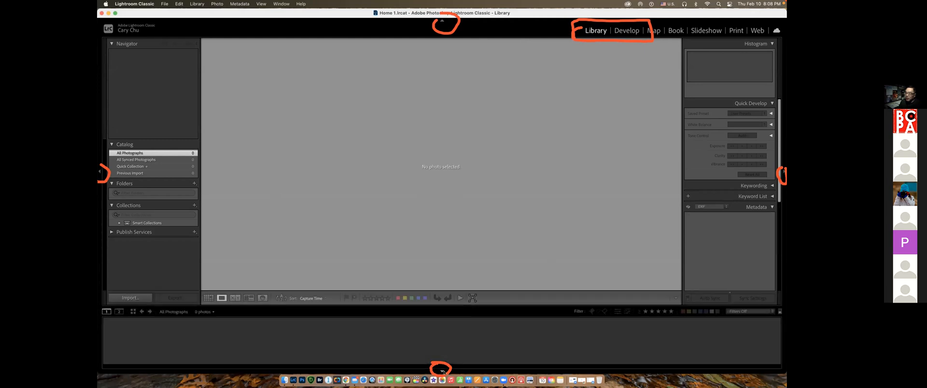
# Demonstrate hiding and restoring the panel group with Navigator and Catalog, and toggle the module bar
pyautogui.click(100, 173)
pyautogui.click(99, 172)
pyautogui.click(99, 172)
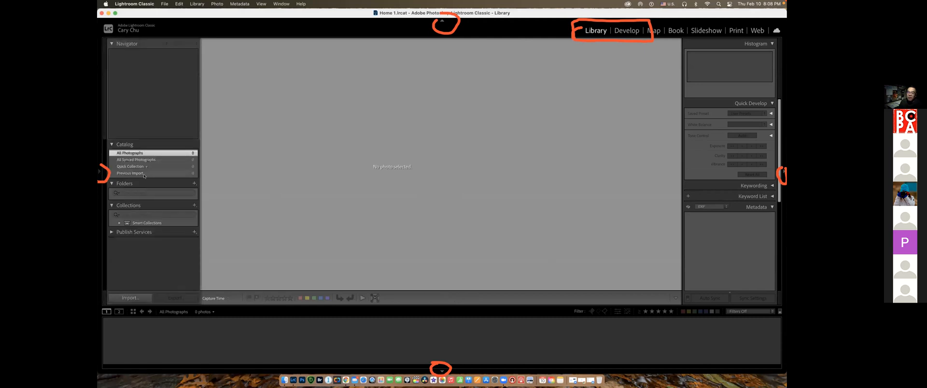
pyautogui.click(99, 172)
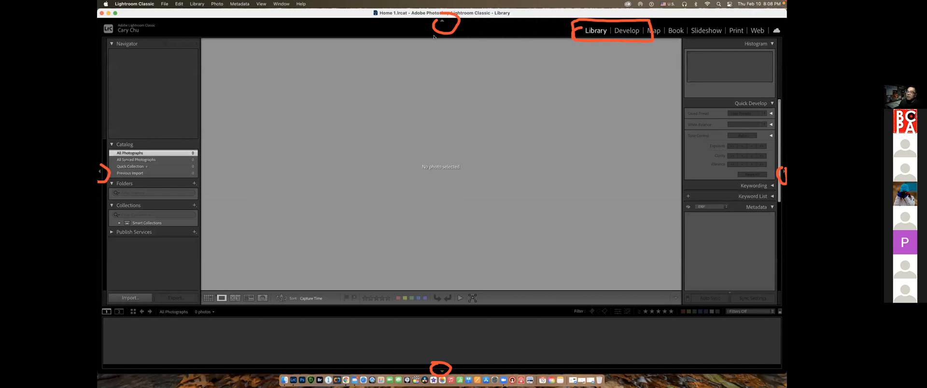
pyautogui.click(441, 21)
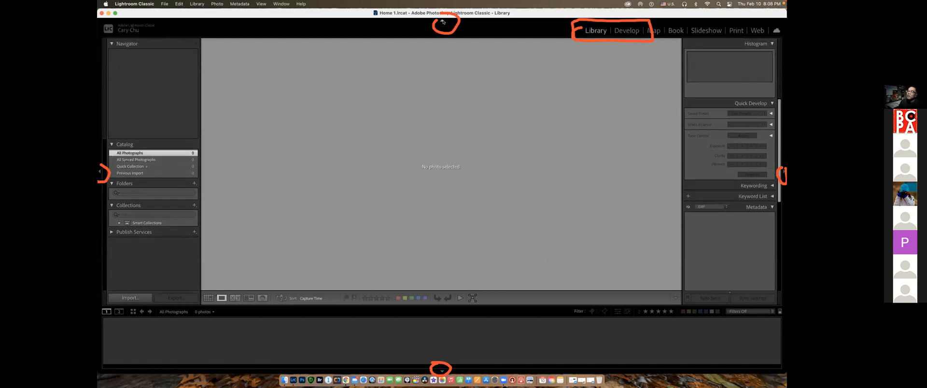
# Hide the panel group with Histogram and Quick Develop and show it again
pyautogui.click(783, 171)
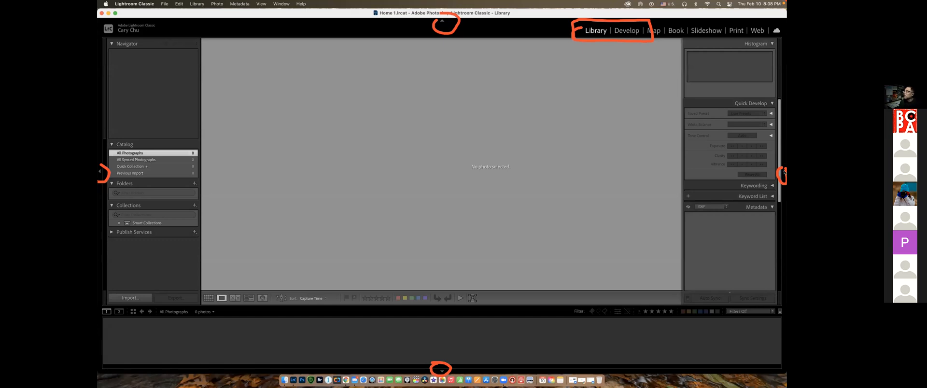
pyautogui.click(783, 171)
pyautogui.click(784, 171)
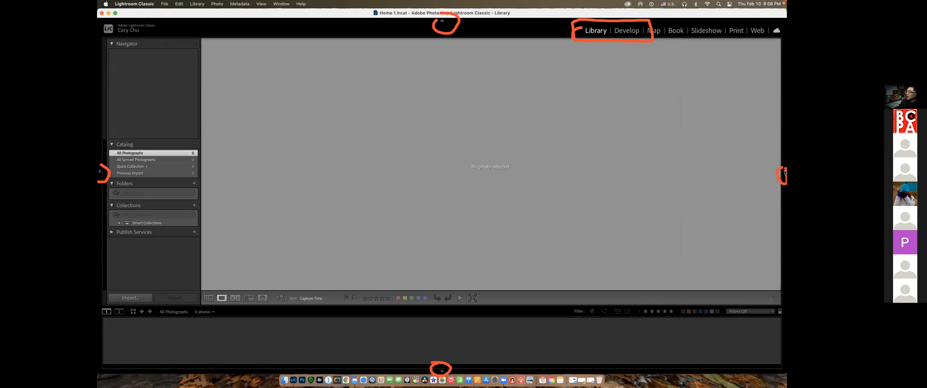
pyautogui.click(784, 171)
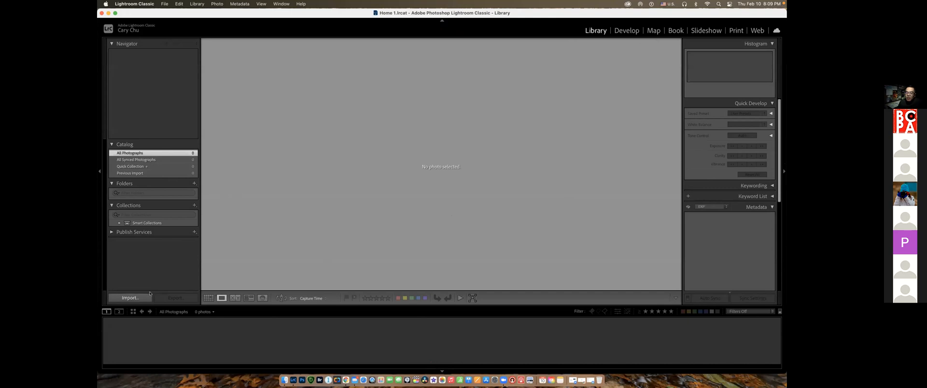
# Annotate the screen with an arrow pointing at the Import command and a mark around the Library module
pyautogui.click(189, 349)
pyautogui.moveTo(160, 268)
pyautogui.mouseDown()
pyautogui.moveTo(131, 295)
pyautogui.moveTo(144, 295)
pyautogui.mouseUp()
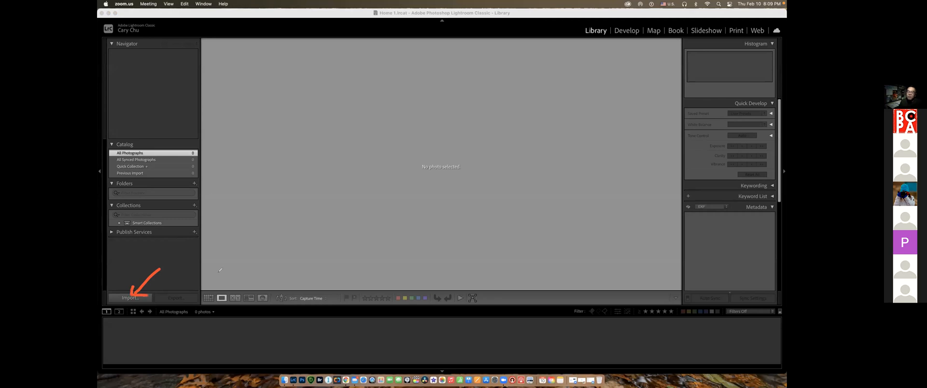
pyautogui.moveTo(581, 22)
pyautogui.mouseDown()
pyautogui.moveTo(587, 42)
pyautogui.moveTo(597, 22)
pyautogui.mouseUp()
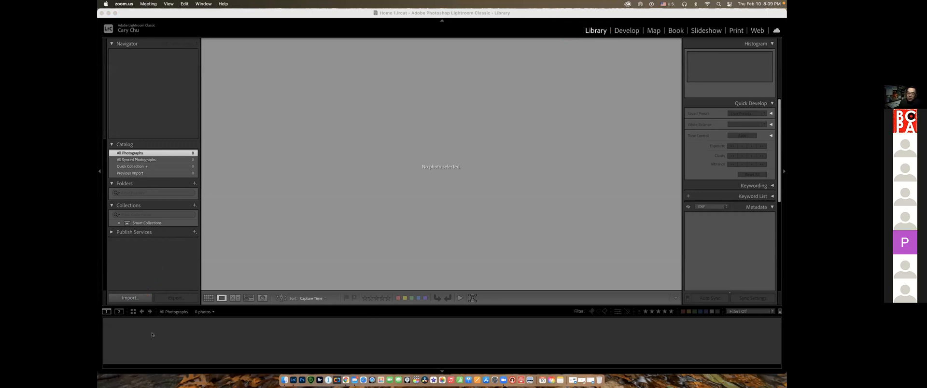
# Open the photo import window from the Library module
pyautogui.click(131, 299)
pyautogui.click(132, 298)
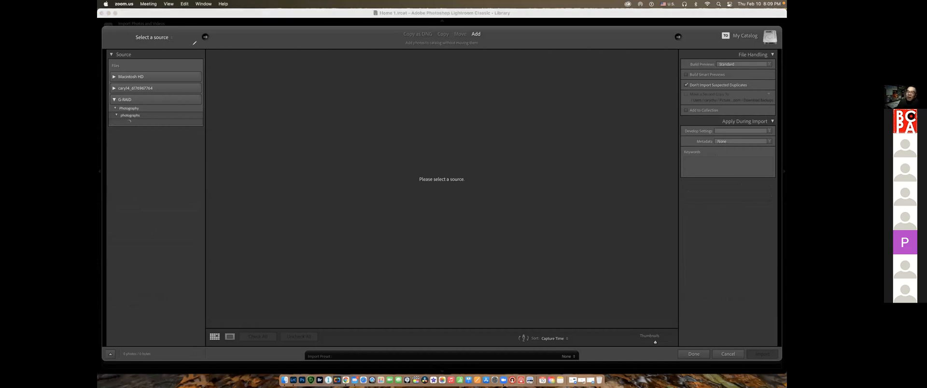
# Annotate the import window's source list, preview area, import methods, source selector and arrows, with a cross over the preview area
pyautogui.moveTo(114, 43)
pyautogui.mouseDown()
pyautogui.moveTo(201, 43)
pyautogui.moveTo(199, 179)
pyautogui.moveTo(113, 180)
pyautogui.moveTo(114, 47)
pyautogui.mouseUp()
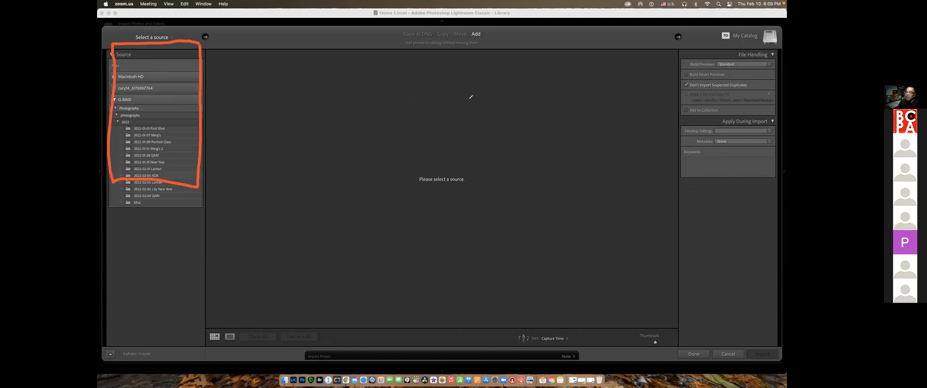
pyautogui.moveTo(488, 101)
pyautogui.mouseDown()
pyautogui.moveTo(426, 129)
pyautogui.moveTo(370, 174)
pyautogui.mouseUp()
pyautogui.moveTo(358, 105); pyautogui.dragTo(482, 164)
pyautogui.moveTo(206, 44)
pyautogui.mouseDown()
pyautogui.moveTo(674, 43)
pyautogui.moveTo(685, 312)
pyautogui.moveTo(402, 330)
pyautogui.moveTo(215, 292)
pyautogui.moveTo(205, 198)
pyautogui.moveTo(213, 45)
pyautogui.mouseUp()
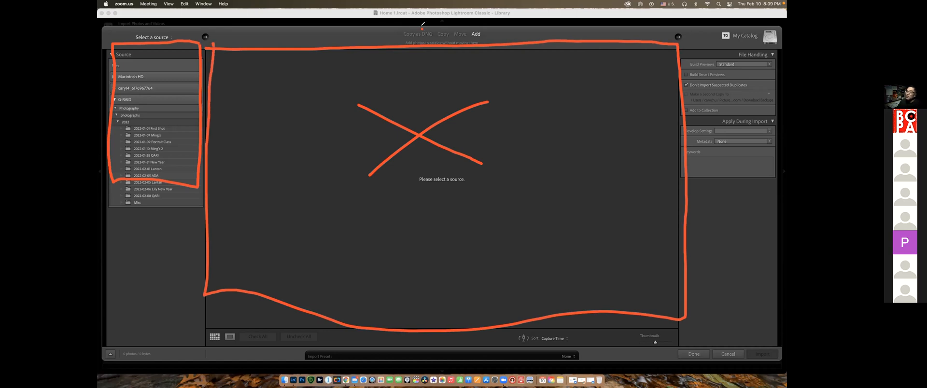
pyautogui.moveTo(410, 29)
pyautogui.mouseDown()
pyautogui.moveTo(486, 36)
pyautogui.moveTo(479, 24)
pyautogui.moveTo(425, 28)
pyautogui.mouseUp()
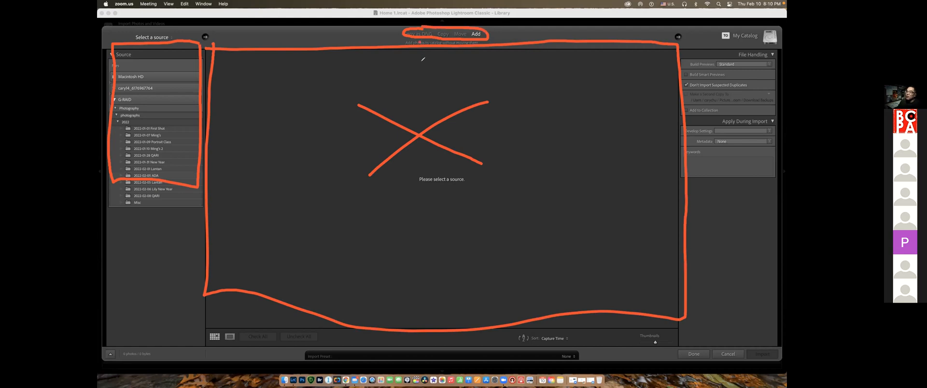
pyautogui.moveTo(419, 42)
pyautogui.mouseDown()
pyautogui.moveTo(422, 63)
pyautogui.moveTo(420, 40)
pyautogui.mouseUp()
pyautogui.moveTo(204, 28)
pyautogui.mouseDown()
pyautogui.moveTo(198, 42)
pyautogui.moveTo(207, 24)
pyautogui.mouseUp()
pyautogui.moveTo(134, 35)
pyautogui.mouseDown()
pyautogui.moveTo(165, 37)
pyautogui.moveTo(145, 20)
pyautogui.mouseUp()
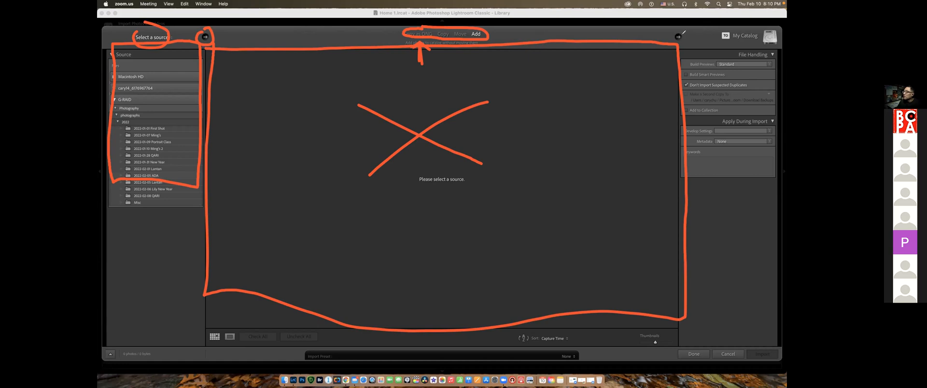
pyautogui.moveTo(678, 28)
pyautogui.mouseDown()
pyautogui.moveTo(680, 45)
pyautogui.moveTo(678, 26)
pyautogui.mouseUp()
pyautogui.click(379, 350)
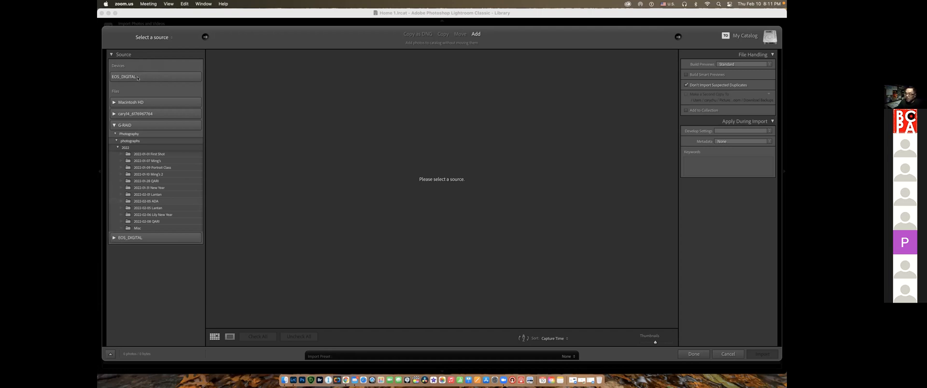
# Choose the EOS_DIGITAL card as the import source and uncheck all of its photos
pyautogui.click(136, 77)
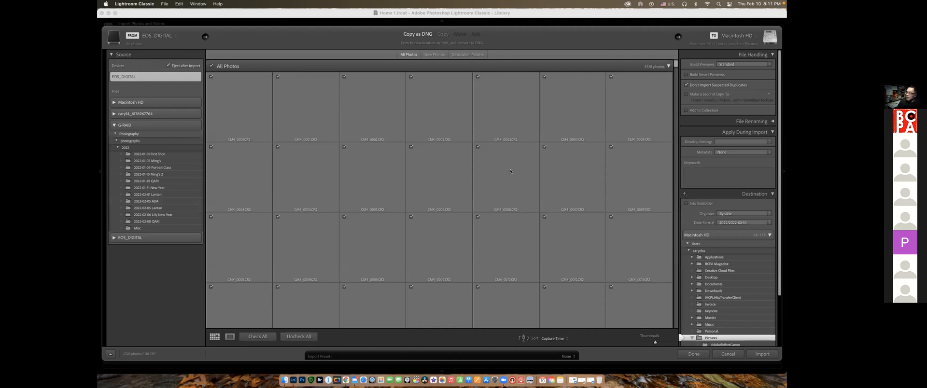
pyautogui.moveTo(675, 65); pyautogui.dragTo(681, 329)
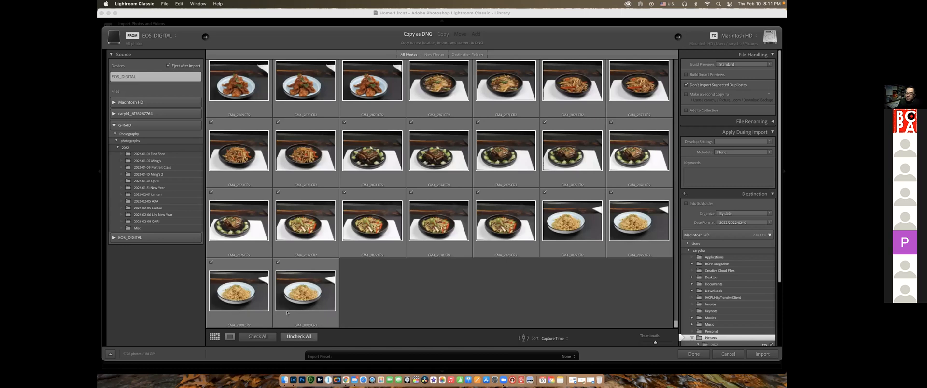
pyautogui.click(299, 336)
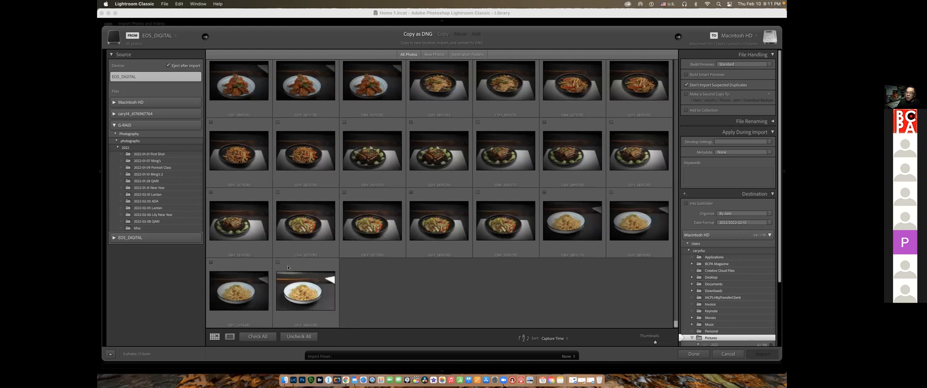
# Check five individual food photos for import and uncheck them again
pyautogui.click(278, 262)
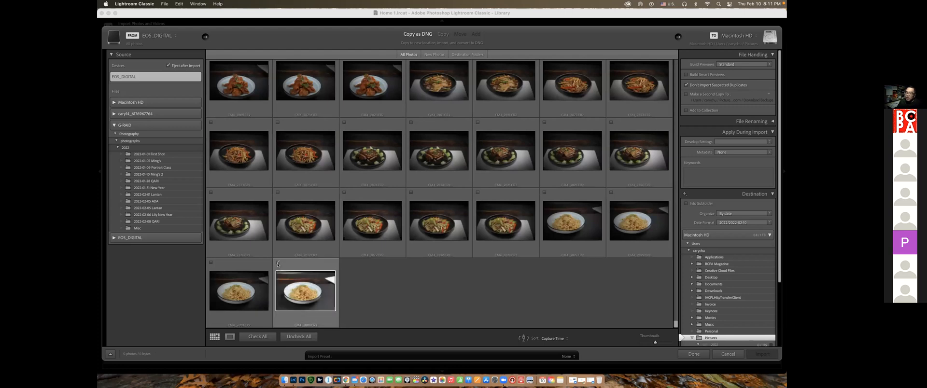
pyautogui.click(345, 193)
pyautogui.click(277, 193)
pyautogui.click(211, 192)
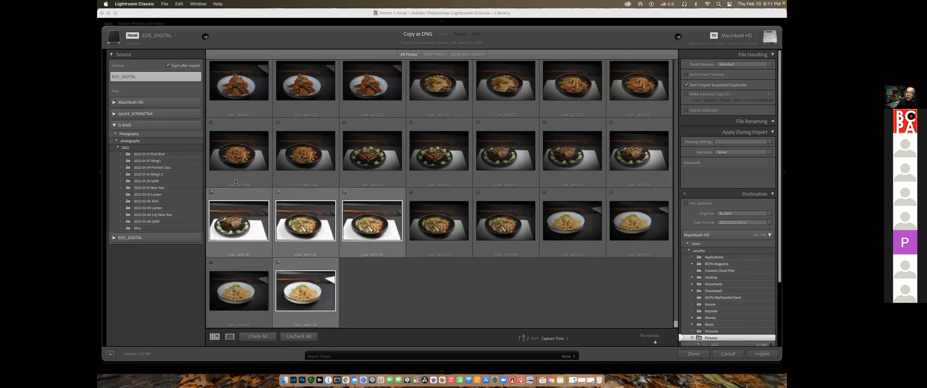
pyautogui.click(210, 122)
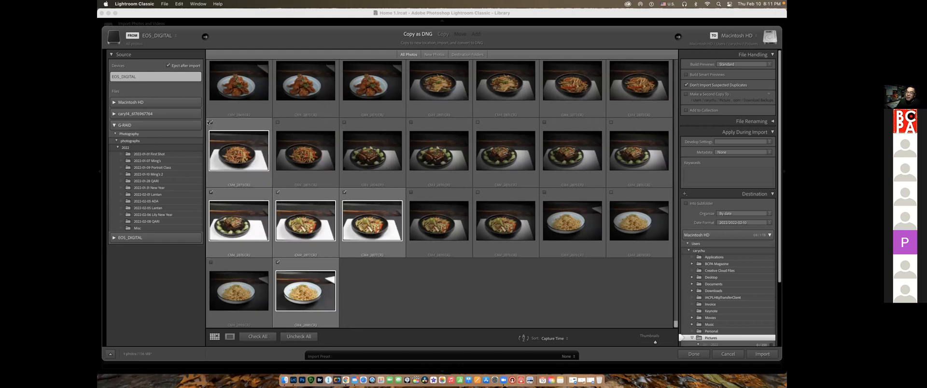
pyautogui.click(299, 337)
# Check all photos, make the grid thumbnails slightly smaller, and uncheck all photos again
pyautogui.click(261, 337)
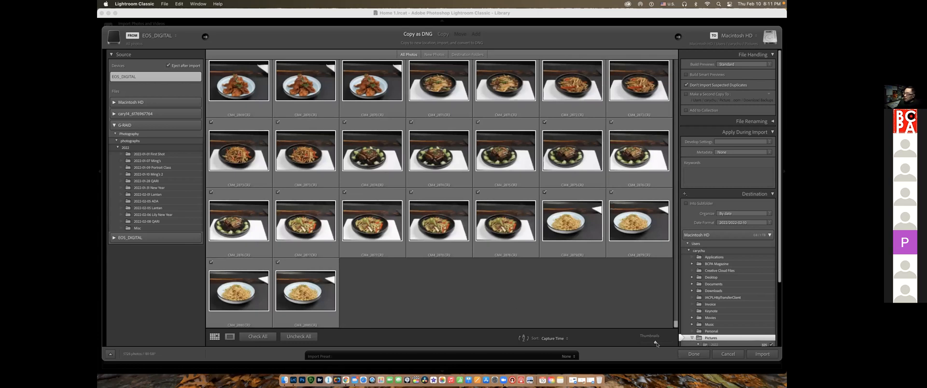
pyautogui.moveTo(653, 343); pyautogui.dragTo(650, 343)
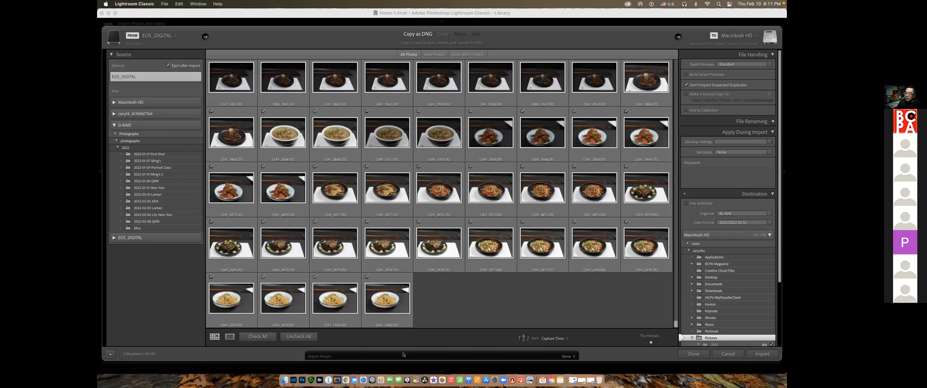
pyautogui.click(298, 336)
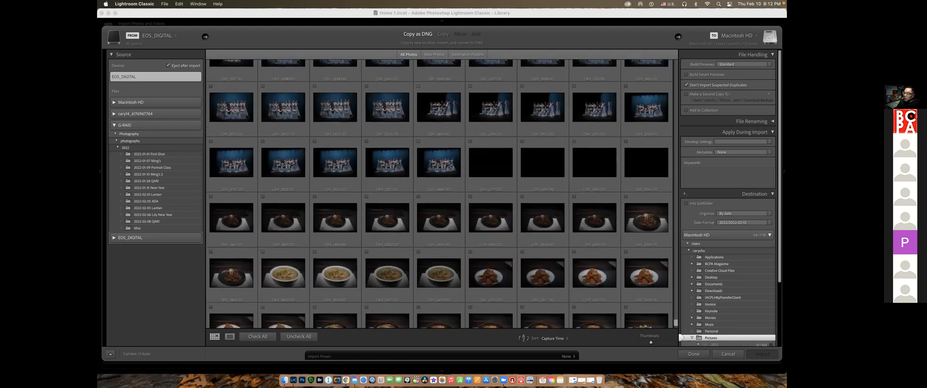
# Select the range of photos from the last noodle dish back to the second-to-last dance group photo
pyautogui.scroll(-4, 456, 164)
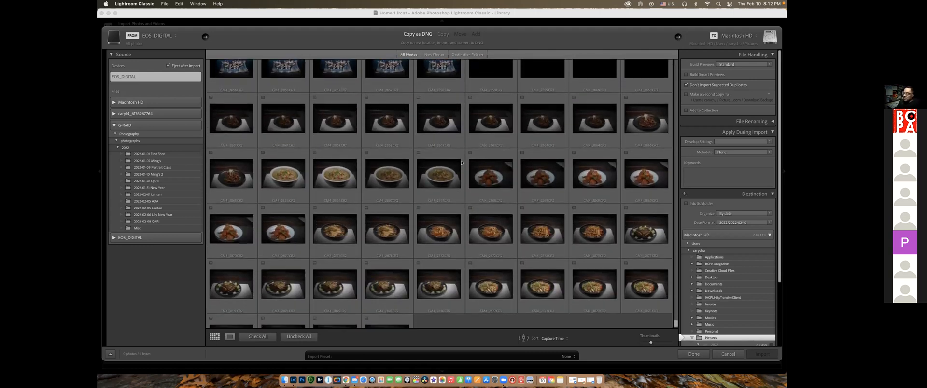
pyautogui.scroll(-2, 444, 319)
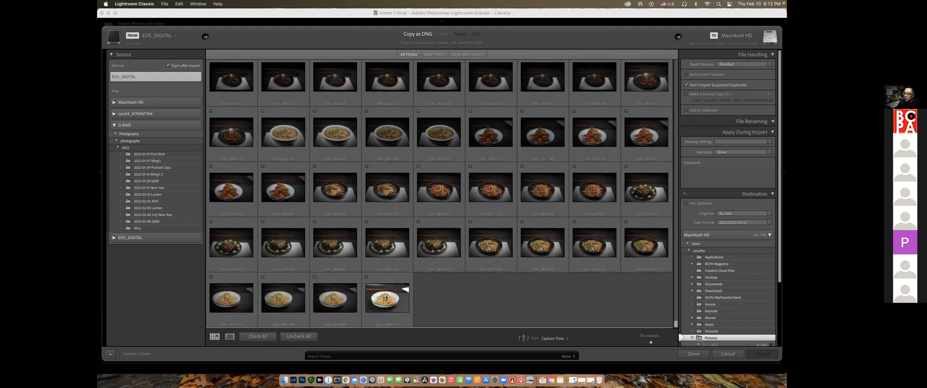
pyautogui.click(391, 301)
pyautogui.scroll(5, 435, 283)
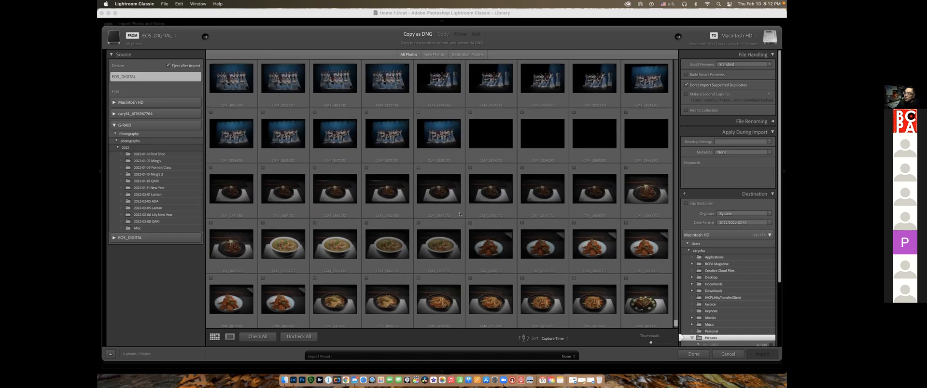
pyautogui.keyDown('shift'); pyautogui.click(387, 131); pyautogui.keyUp('shift')
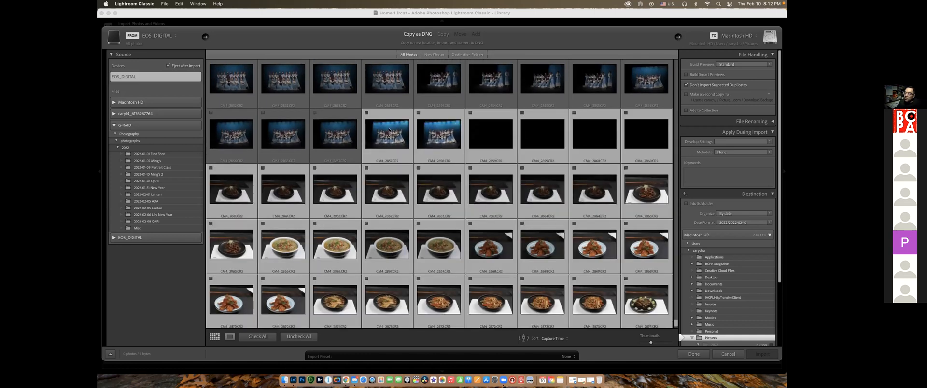
# Remove the four black frames from the selection and check the remaining selected photos for import
pyautogui.keyDown('super'); pyautogui.click(489, 133); pyautogui.keyUp('super')
pyautogui.keyDown('super'); pyautogui.click(542, 135); pyautogui.keyUp('super')
pyautogui.keyDown('super'); pyautogui.click(590, 135); pyautogui.keyUp('super')
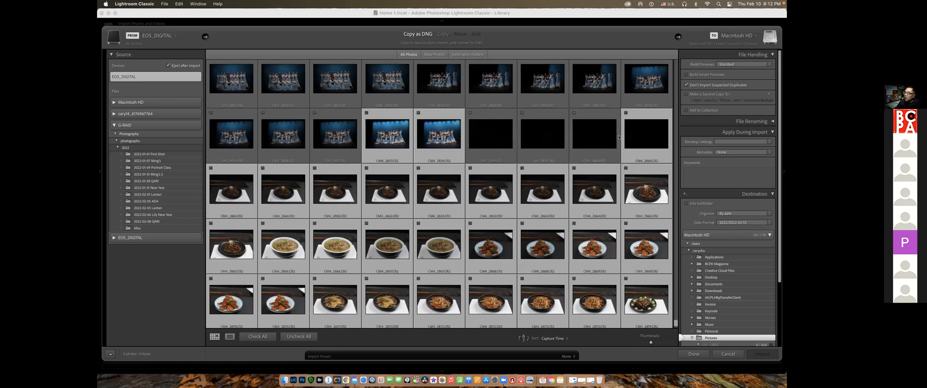
pyautogui.keyDown('super'); pyautogui.click(657, 139); pyautogui.keyUp('super')
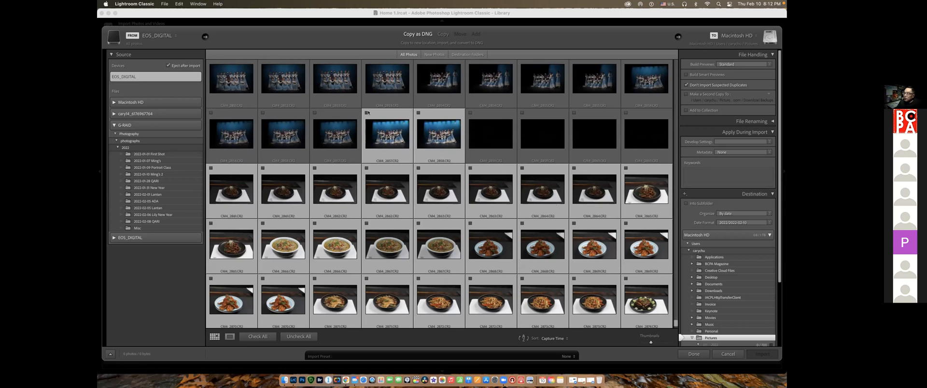
pyautogui.click(366, 112)
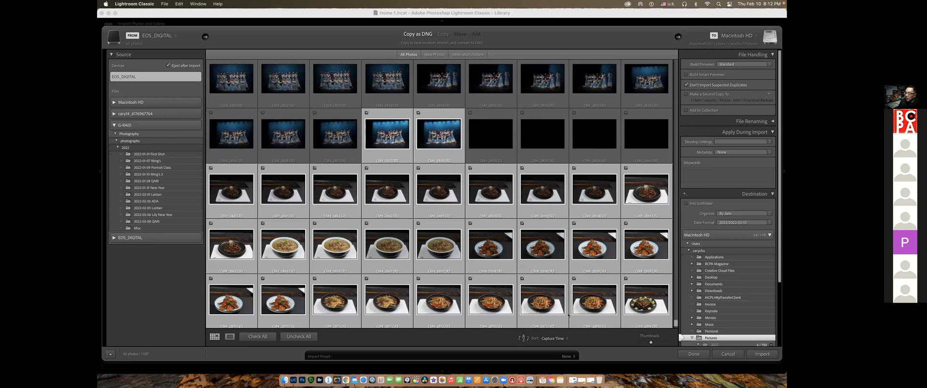
pyautogui.scroll(-1, 580, 322)
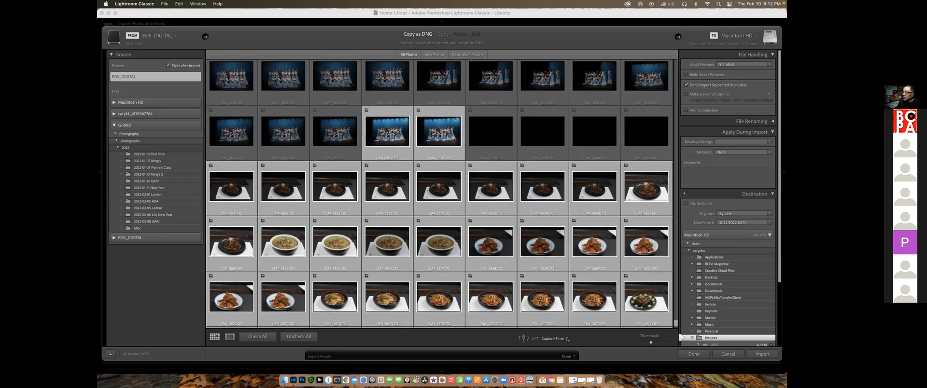
# Try the Copy import method, return to Copy as DNG, and recheck the unchecked dance group photo
pyautogui.click(443, 35)
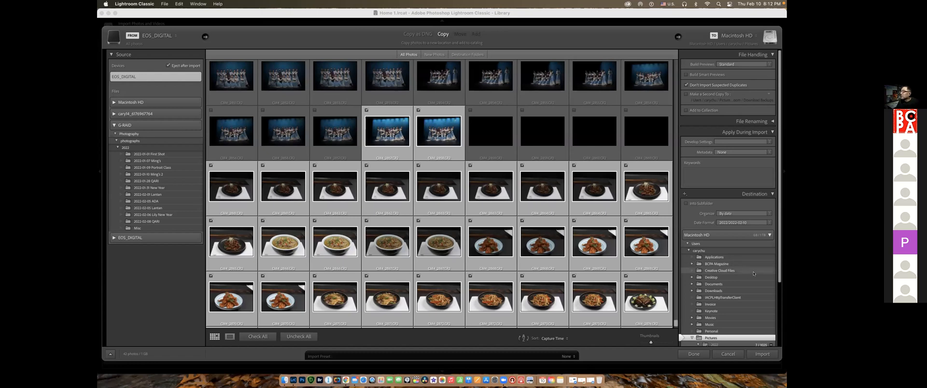
pyautogui.click(417, 35)
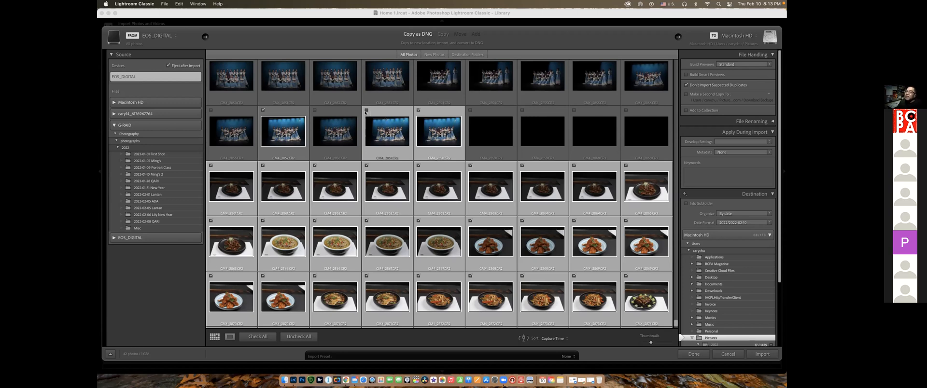
pyautogui.click(365, 110)
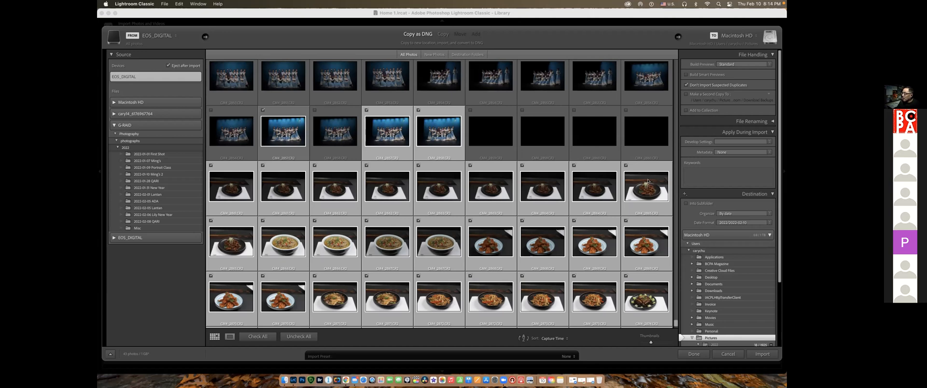
# Collapse the Apply During Import section and annotate the Don't Import Suspected Duplicates option, the Destination heading and the date organization settings
pyautogui.click(687, 85)
pyautogui.click(759, 133)
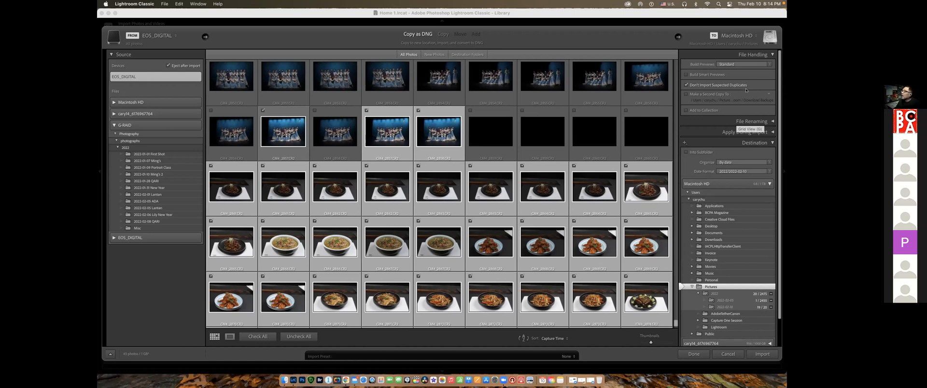
pyautogui.moveTo(685, 79)
pyautogui.mouseDown()
pyautogui.moveTo(681, 91)
pyautogui.moveTo(751, 83)
pyautogui.moveTo(685, 79)
pyautogui.mouseUp()
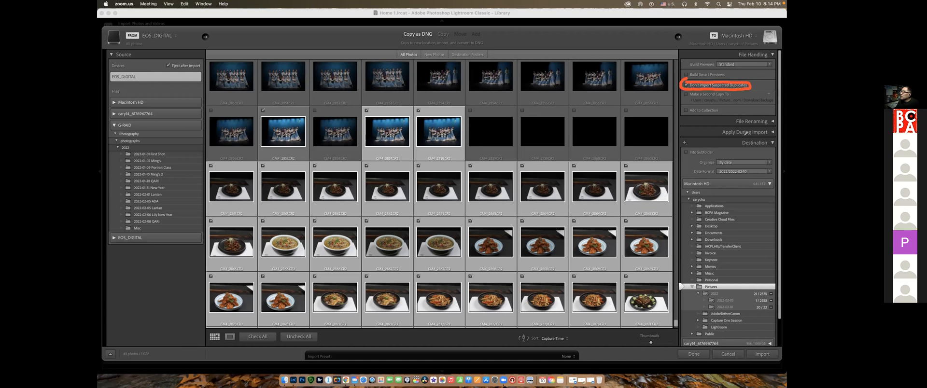
pyautogui.moveTo(737, 139)
pyautogui.mouseDown()
pyautogui.moveTo(765, 149)
pyautogui.moveTo(778, 139)
pyautogui.moveTo(745, 135)
pyautogui.mouseUp()
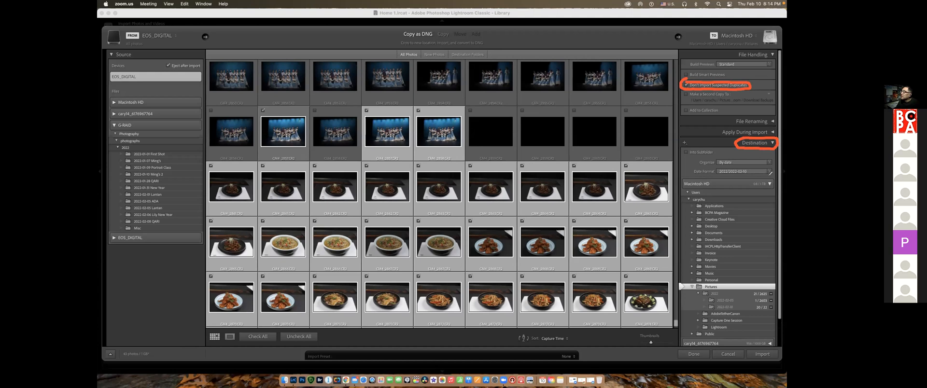
pyautogui.moveTo(693, 167)
pyautogui.mouseDown()
pyautogui.moveTo(688, 173)
pyautogui.moveTo(699, 177)
pyautogui.moveTo(777, 174)
pyautogui.moveTo(775, 164)
pyautogui.moveTo(708, 165)
pyautogui.mouseUp()
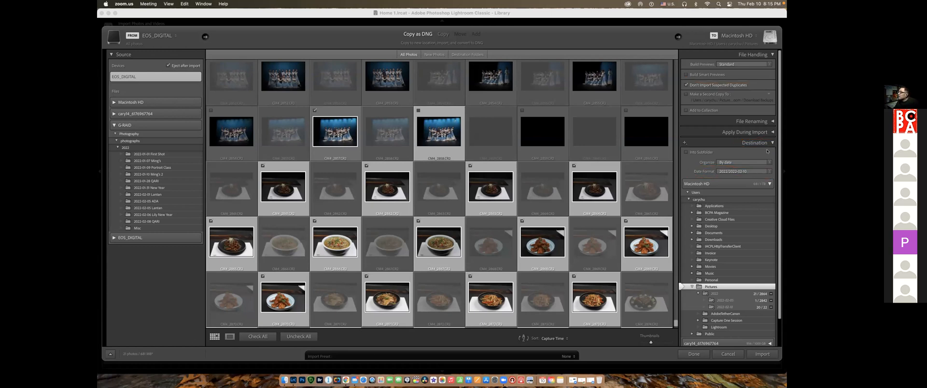
# Set the import destination to the Photo folder inside Photography on the external drive
pyautogui.click(769, 184)
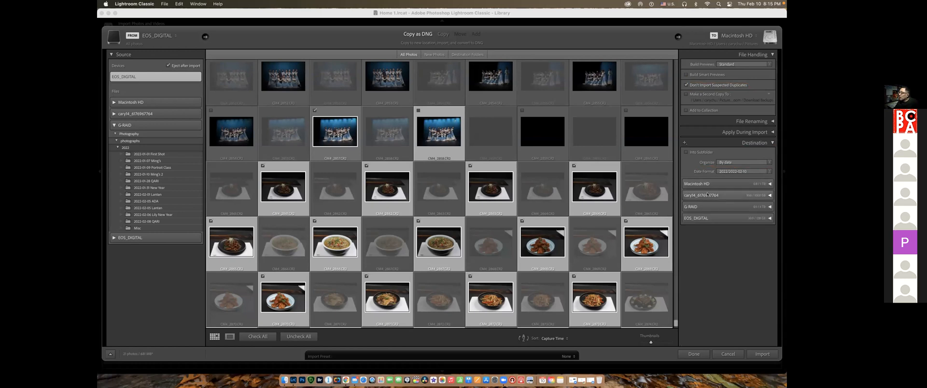
pyautogui.click(769, 195)
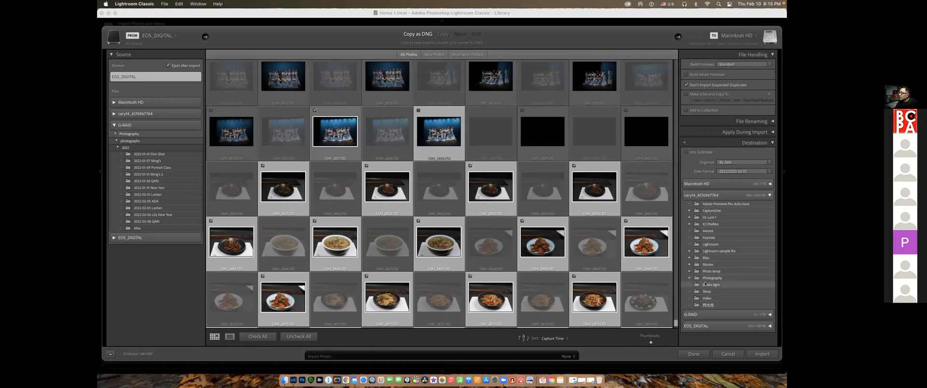
pyautogui.click(689, 278)
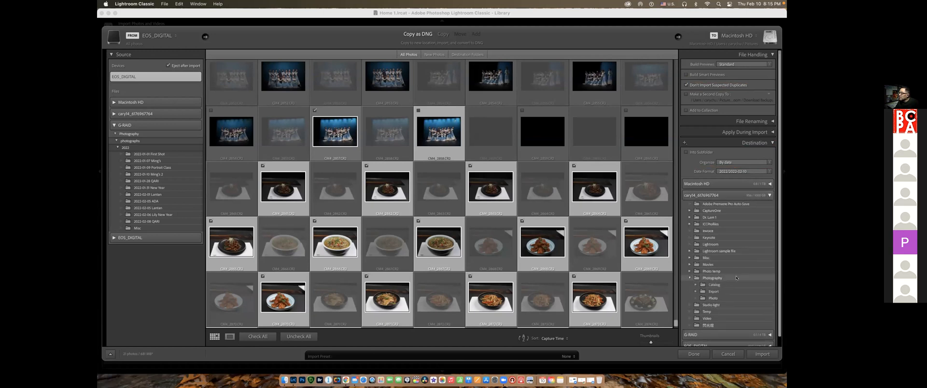
pyautogui.click(713, 298)
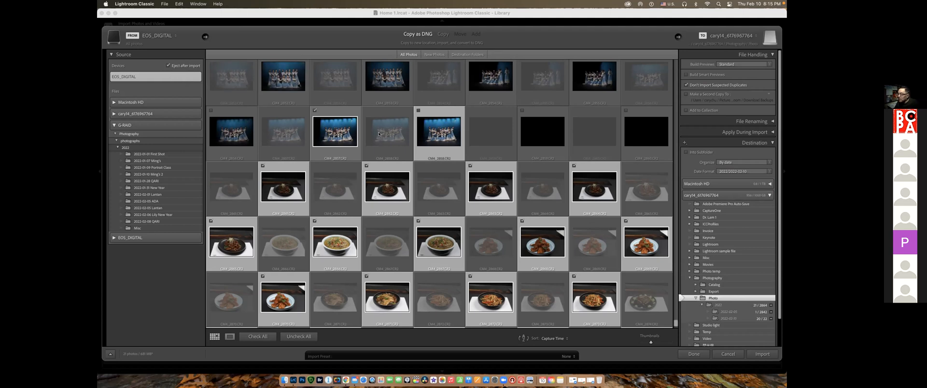
# Check the remaining bright dance group photo and import all checked photos as DNG
pyautogui.click(418, 111)
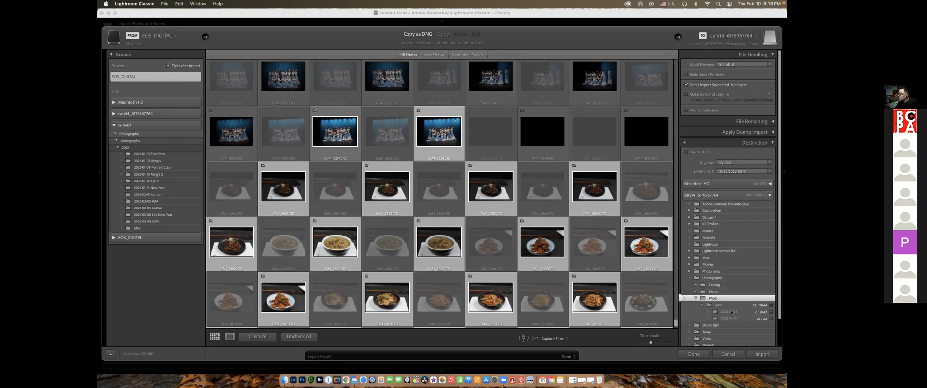
pyautogui.scroll(-3, 735, 313)
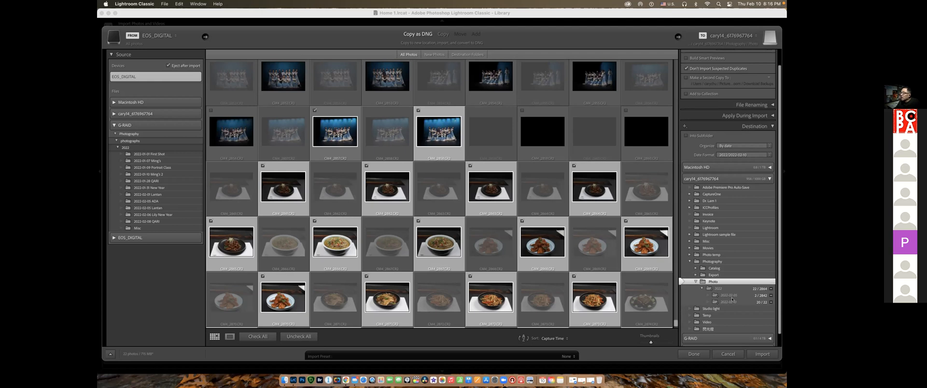
pyautogui.scroll(-1, 738, 300)
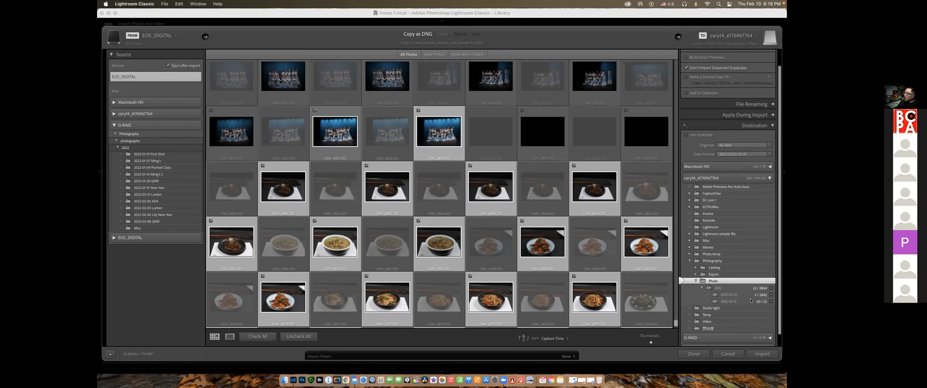
pyautogui.click(762, 354)
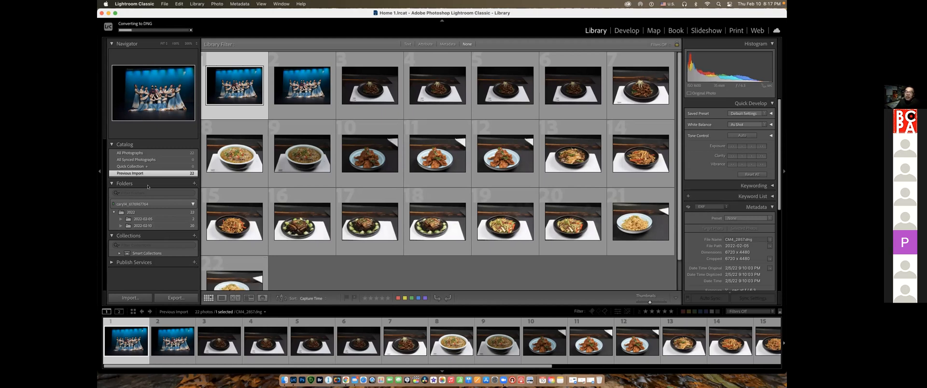
# View the imported photos in the 2022-02-05 and 2022-02-10 folders and in their parent folder 2022
pyautogui.click(143, 219)
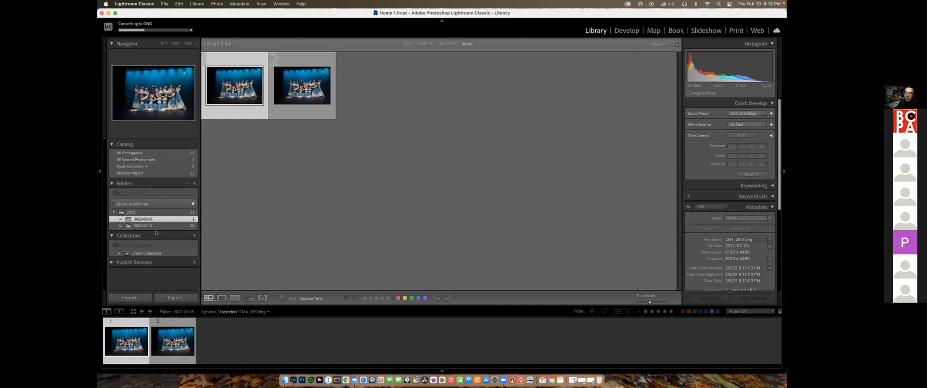
pyautogui.click(156, 226)
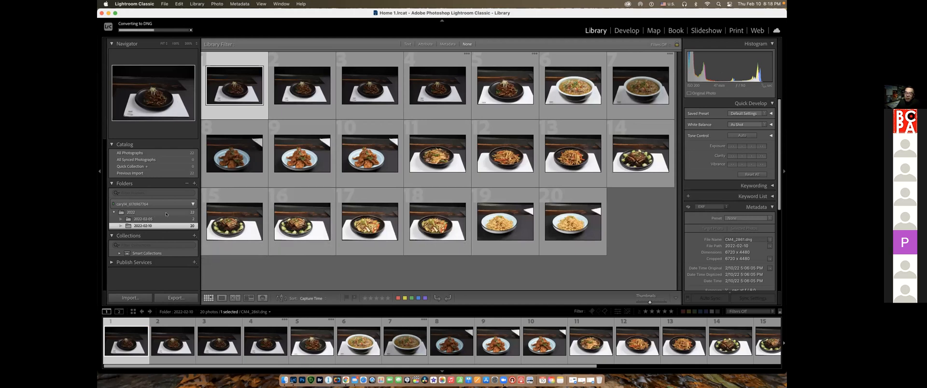
pyautogui.click(166, 214)
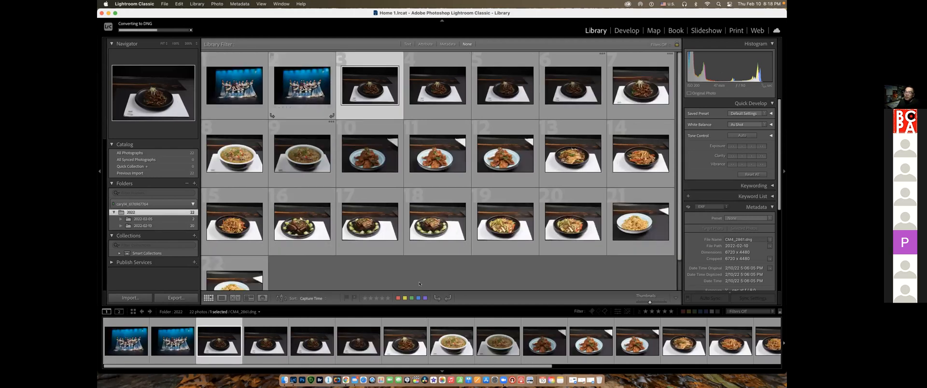
# Switch to Finder and open the 2022 folder under Photography > Photo on the external drive
pyautogui.click(284, 380)
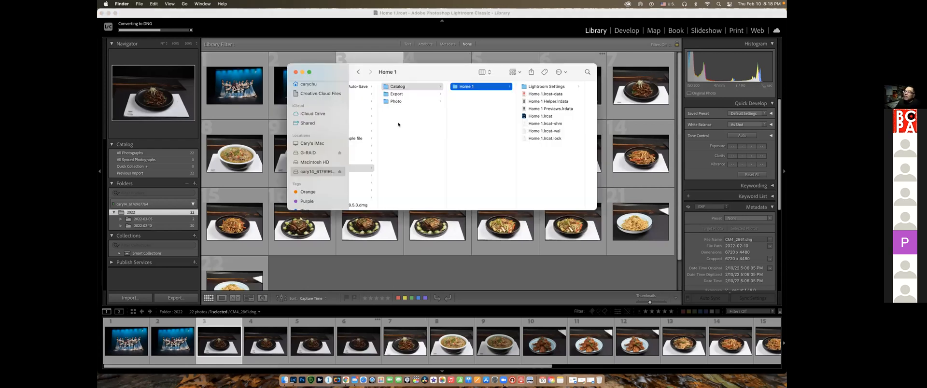
pyautogui.click(363, 167)
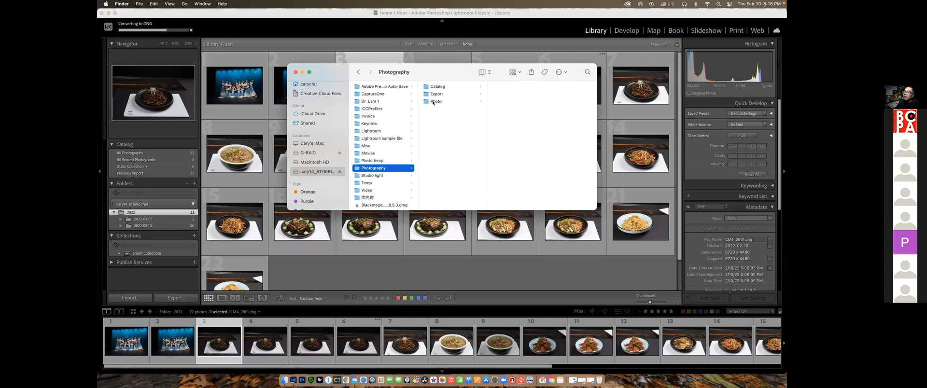
pyautogui.click(433, 102)
pyautogui.click(503, 86)
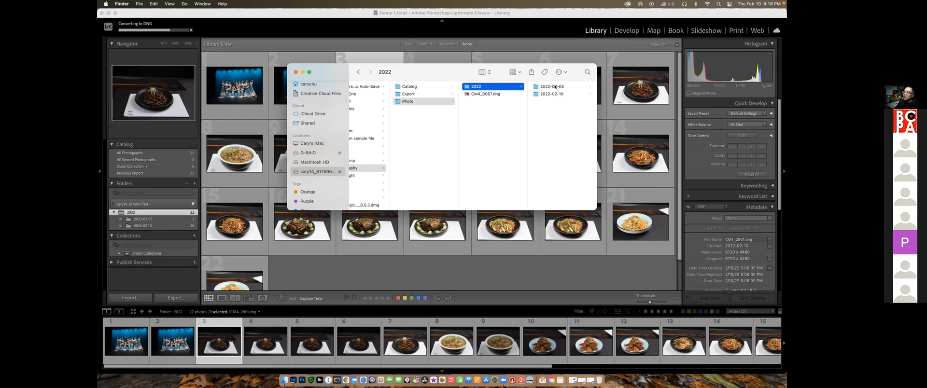
# Examine the DNG files stored in the 2022-02-05 and 2022-02-10 folders in Finder
pyautogui.press('Right')
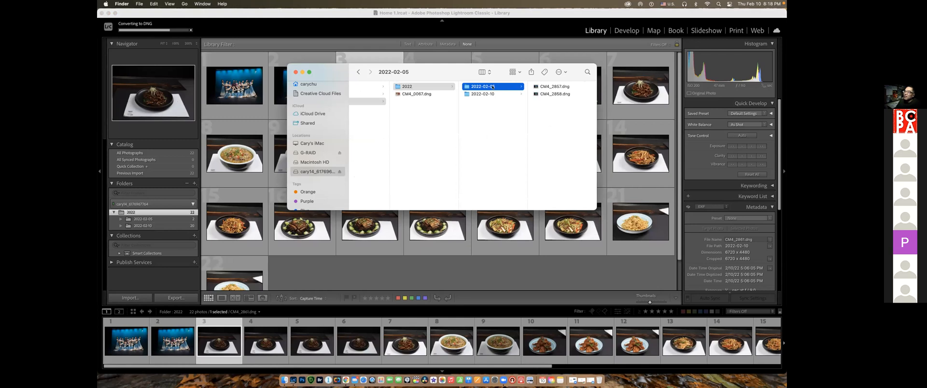
pyautogui.click(548, 87)
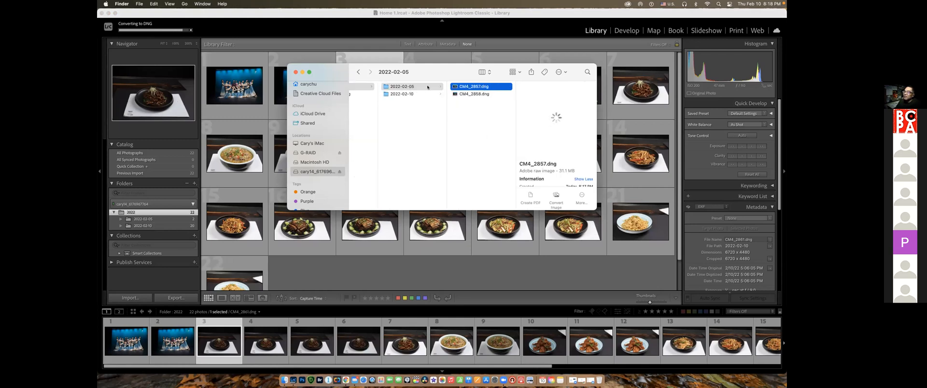
pyautogui.click(476, 94)
pyautogui.click(405, 94)
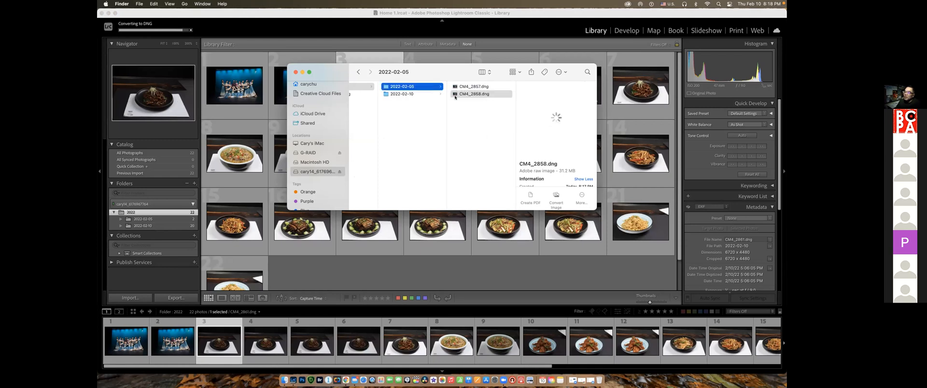
pyautogui.scroll(-3, 493, 167)
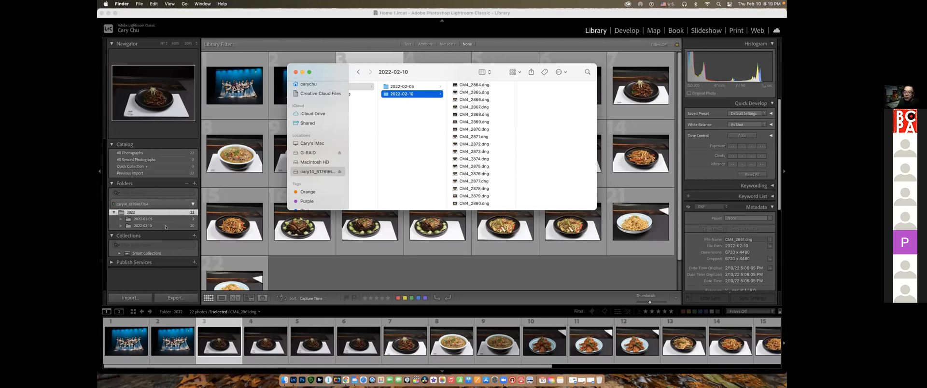
# Switch back to Lightroom Classic, start a new import from the EOS_DIGITAL card, and enable ejecting the card after import
pyautogui.click(332, 283)
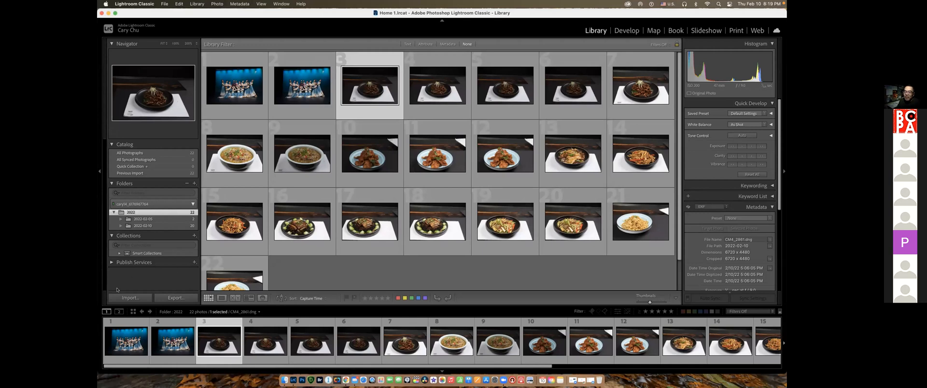
pyautogui.click(129, 298)
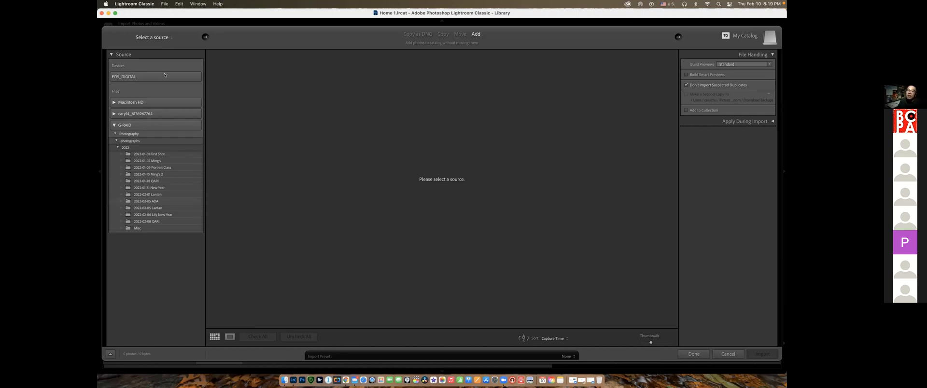
pyautogui.click(134, 77)
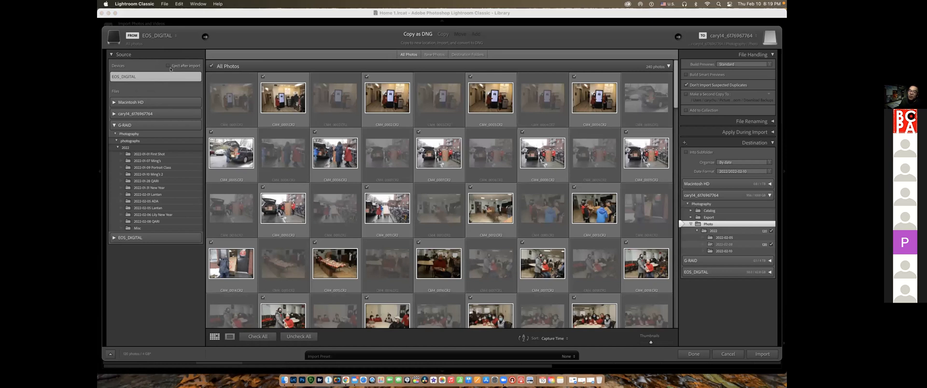
pyautogui.click(168, 67)
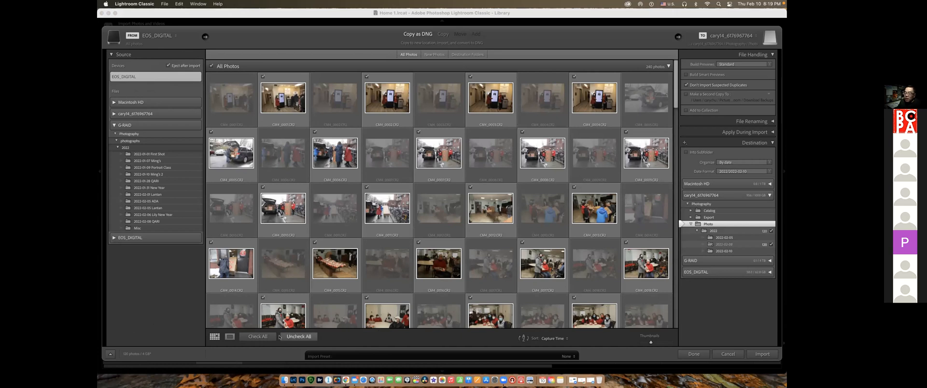
# Uncheck all card photos and choose the indoor photo of a standing person beside someone in a red coat
pyautogui.click(311, 336)
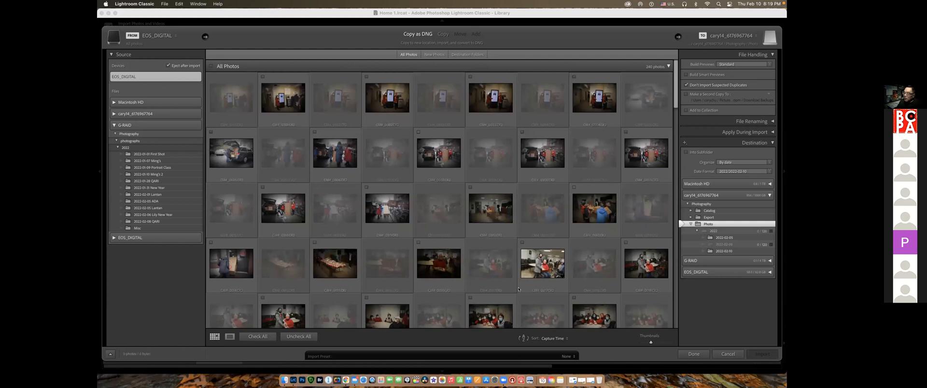
pyautogui.scroll(-5, 519, 143)
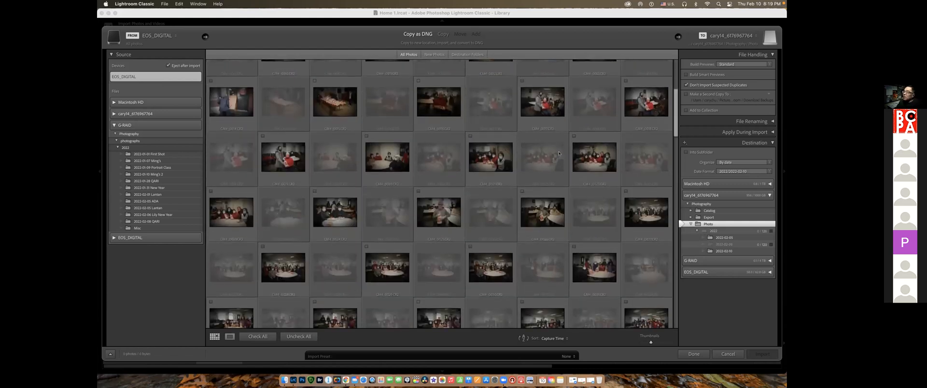
pyautogui.scroll(2, 530, 160)
pyautogui.click(543, 173)
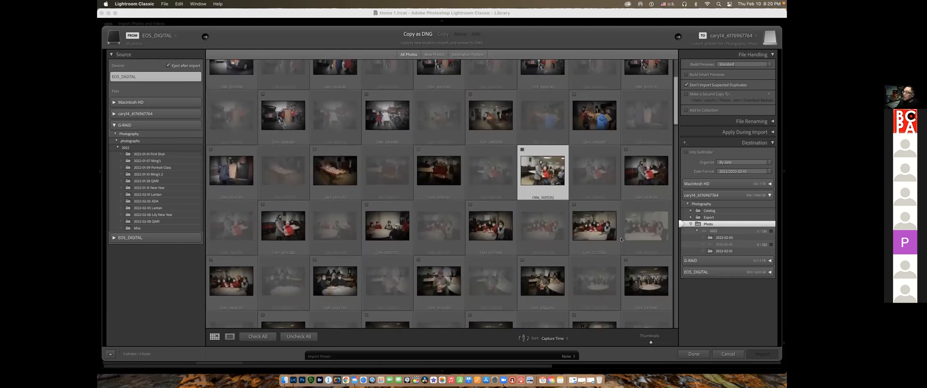
# Check the group photo behind the round white table and import the checked photos as DNG
pyautogui.scroll(-3, 648, 285)
pyautogui.scroll(-3, 649, 284)
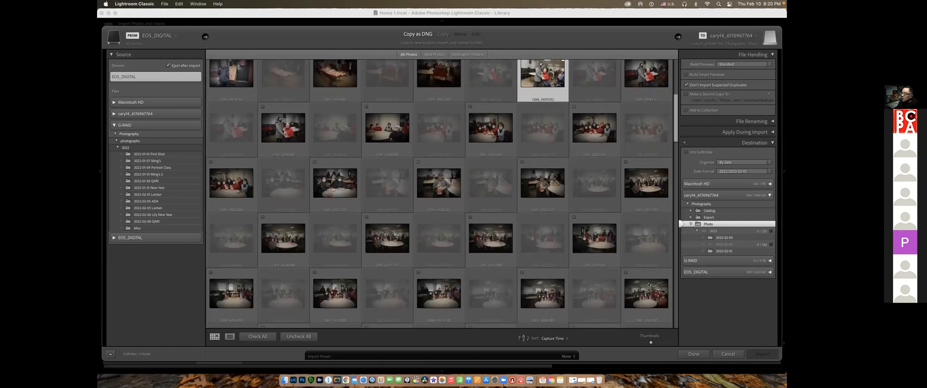
pyautogui.click(487, 252)
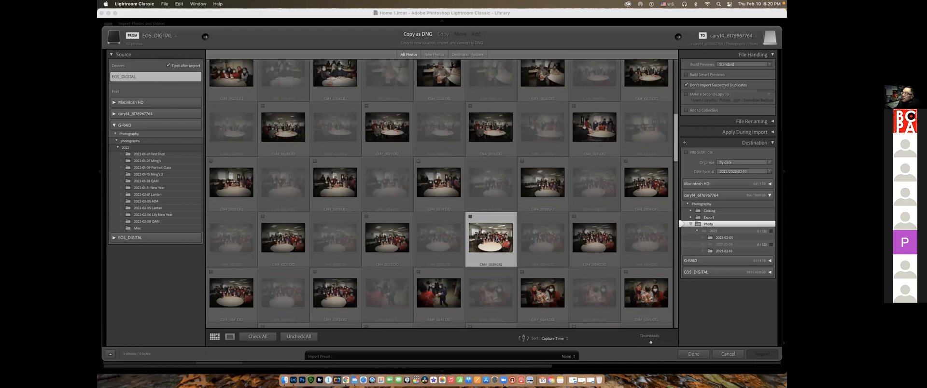
pyautogui.click(471, 216)
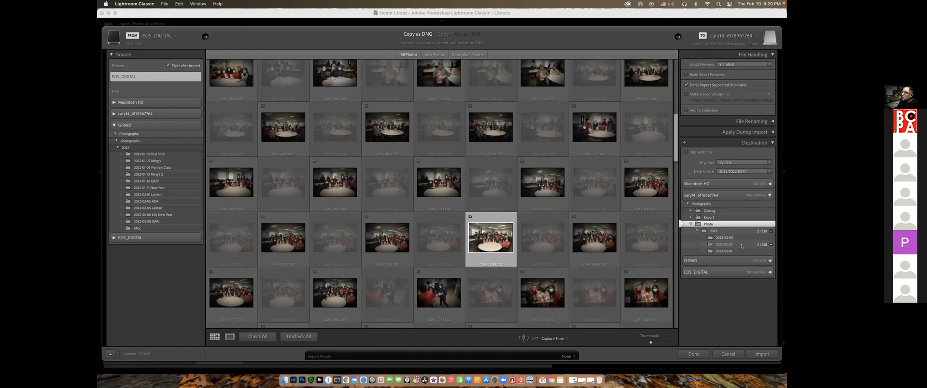
pyautogui.click(761, 354)
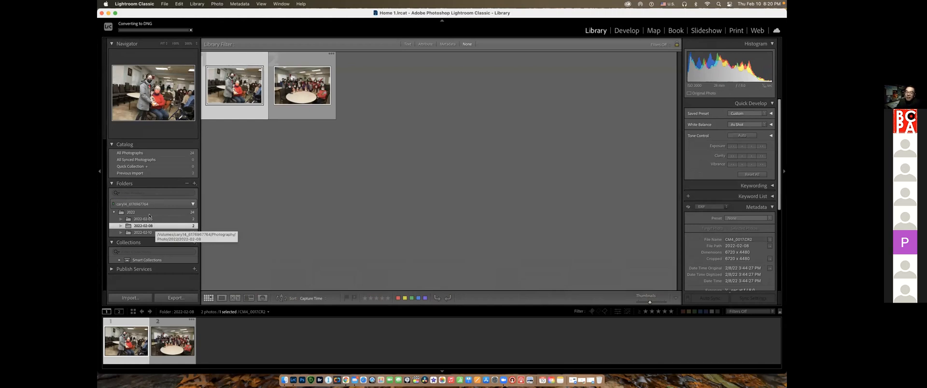
# Rename the 2022-02-05 folder as 2022-02-05 ADA
pyautogui.click(154, 219)
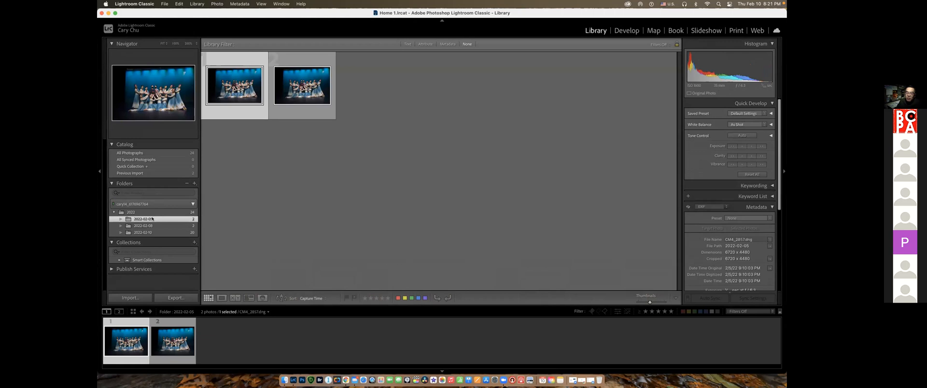
pyautogui.rightClick(152, 219)
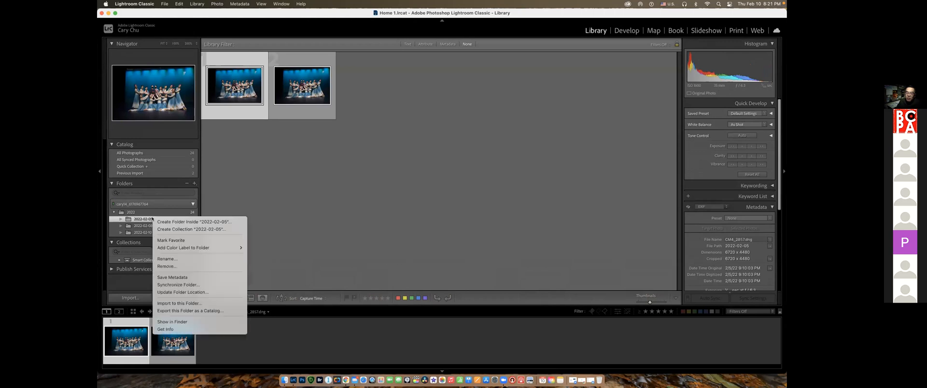
pyautogui.click(169, 259)
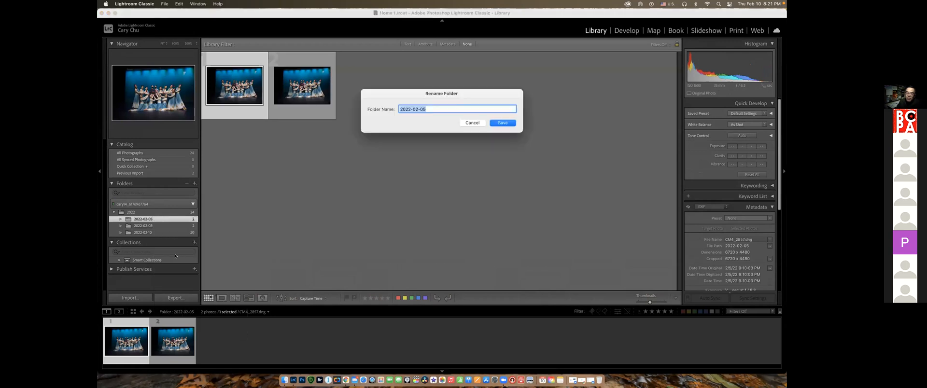
pyautogui.click(434, 108)
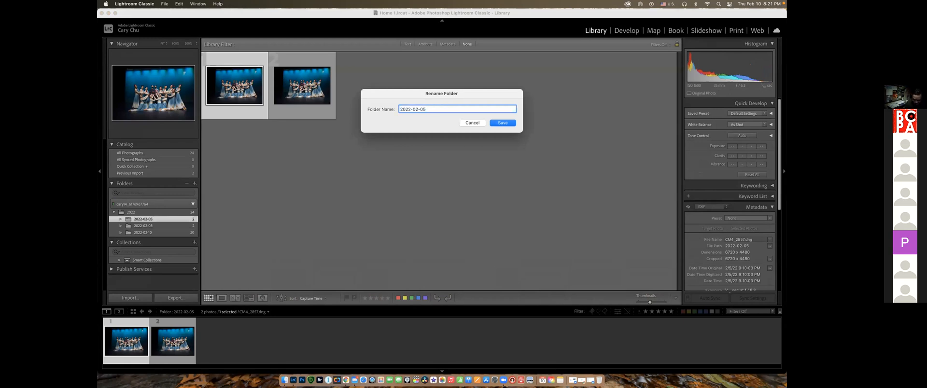
pyautogui.write('ADA')
pyautogui.click(505, 124)
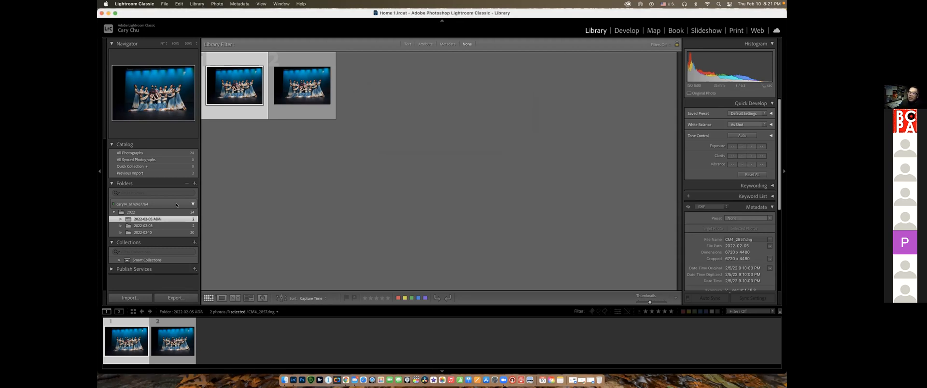
# Rename the 2022-02-08 folder as 2022-02-08 QARI New Year
pyautogui.click(155, 225)
pyautogui.rightClick(155, 226)
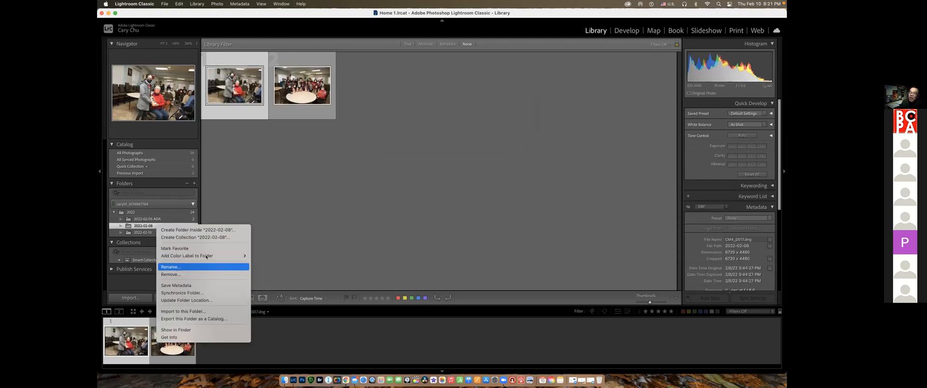
pyautogui.click(176, 268)
pyautogui.press('Right')
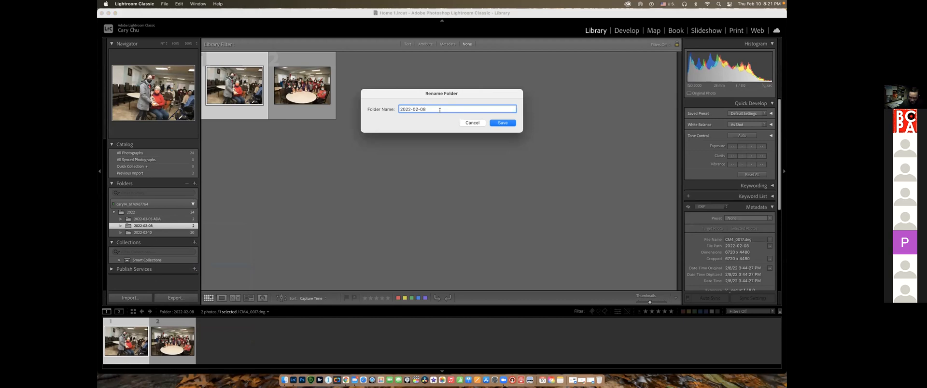
pyautogui.write('QARI New Year')
pyautogui.click(504, 124)
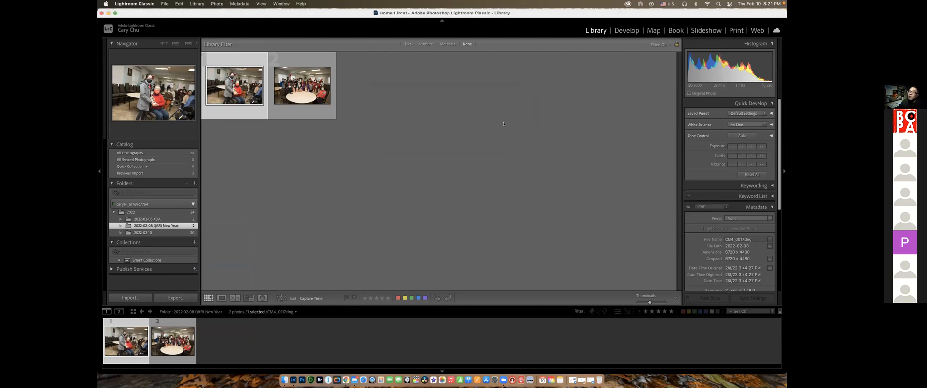
# Rename the 2022-02-10 folder as 2022-02-10 Hundred Miles
pyautogui.click(156, 233)
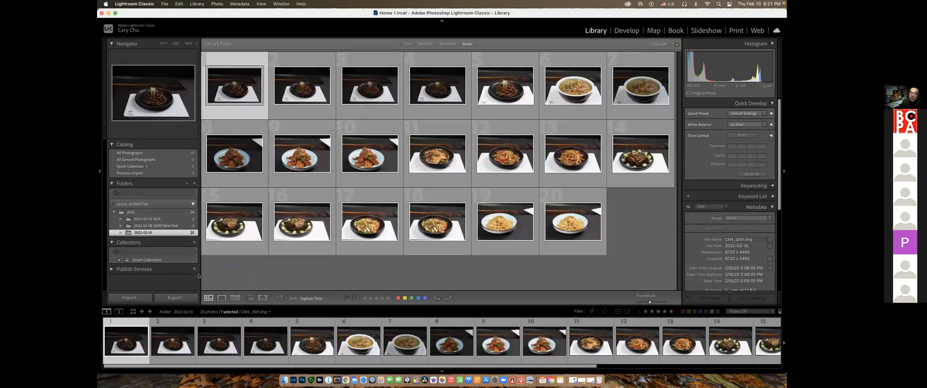
pyautogui.rightClick(158, 232)
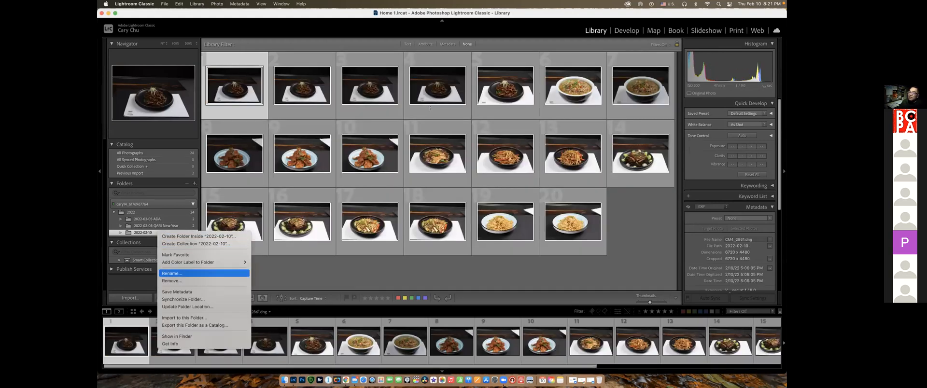
pyautogui.click(172, 274)
pyautogui.press('Right')
pyautogui.write('Hundred M')
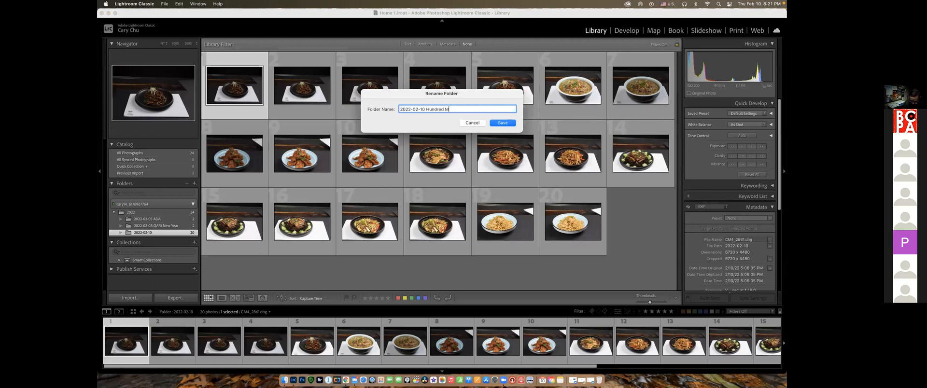
pyautogui.write('iles')
pyautogui.click(503, 123)
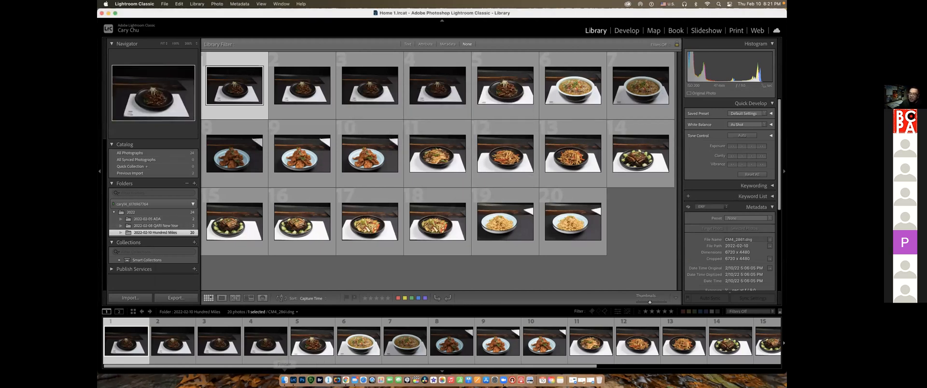
# Switch to Finder, view the renamed folders inside 2022 and their parent Photo folder, and close the window
pyautogui.click(284, 380)
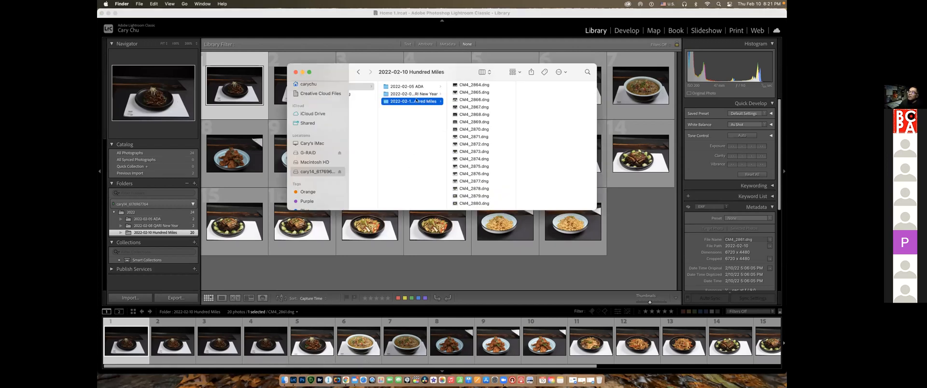
pyautogui.click(358, 86)
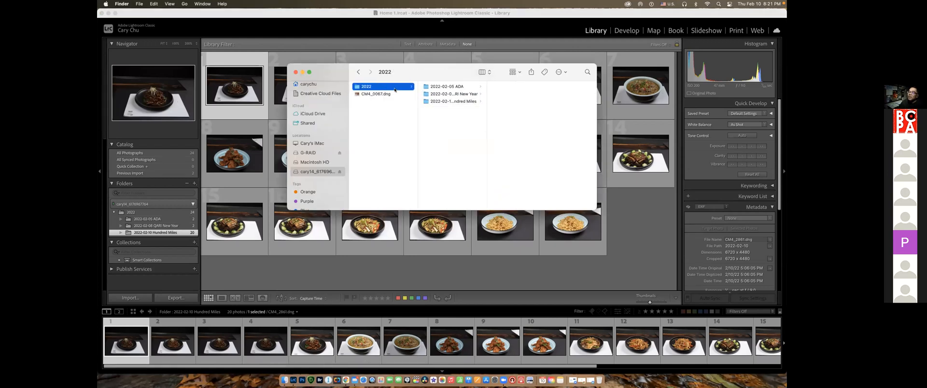
pyautogui.click(450, 87)
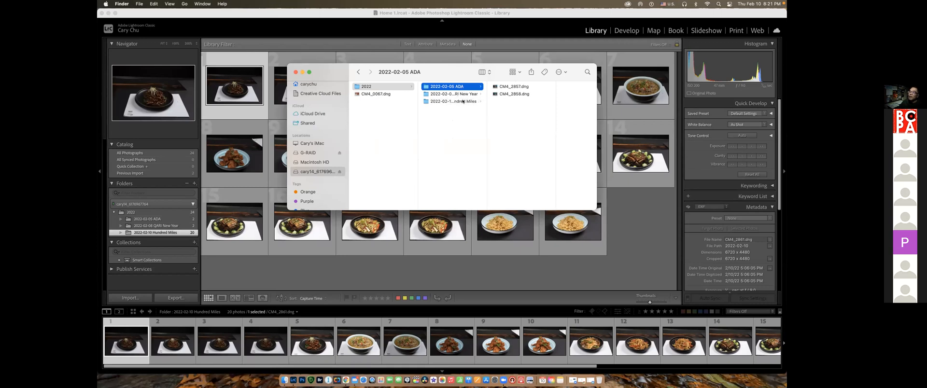
pyautogui.click(463, 101)
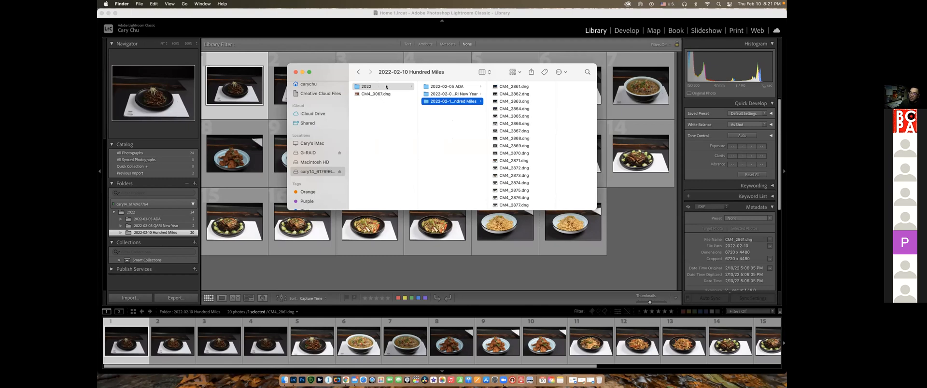
pyautogui.hscroll(-2, 377, 87)
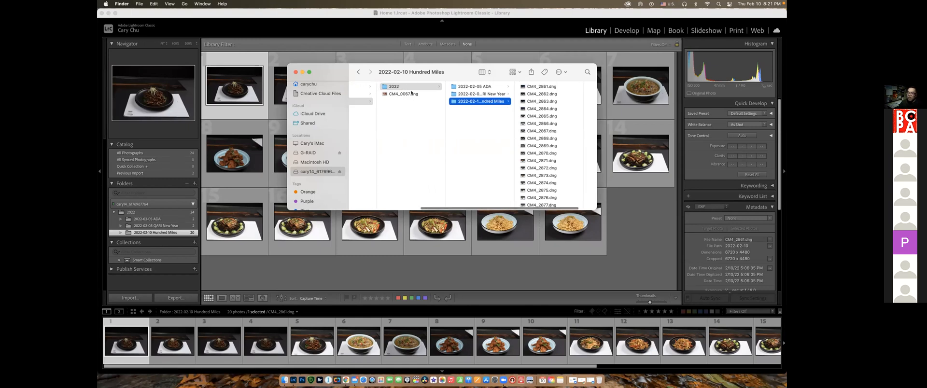
pyautogui.click(363, 101)
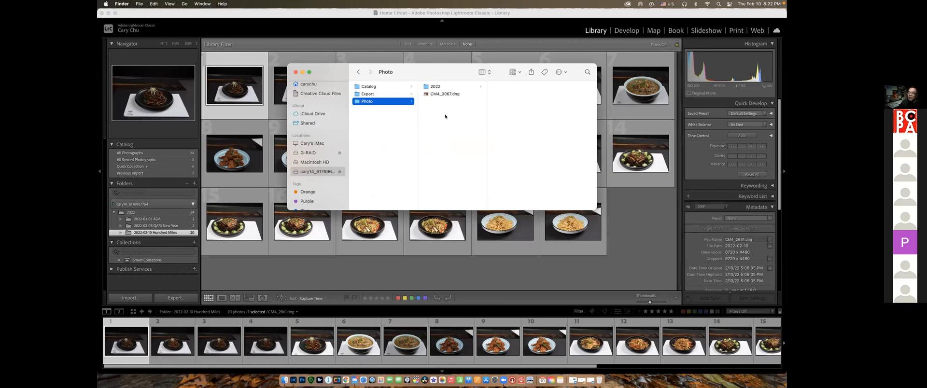
pyautogui.click(295, 72)
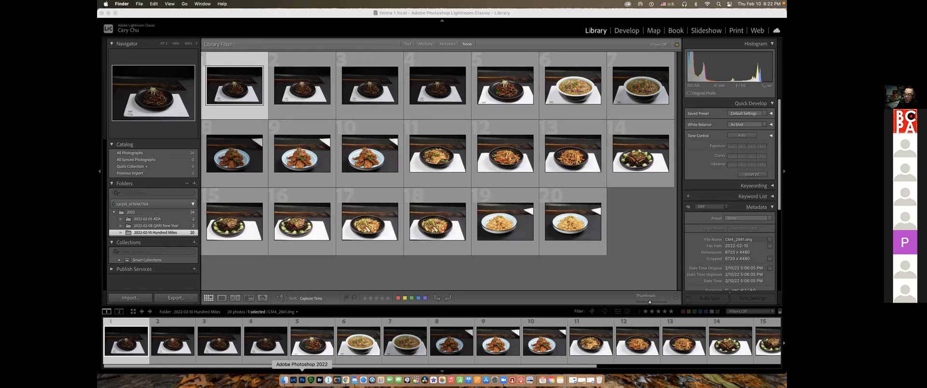
# Select the three dated folders under 2022 together and delete the first dance photo from disk
pyautogui.click(284, 380)
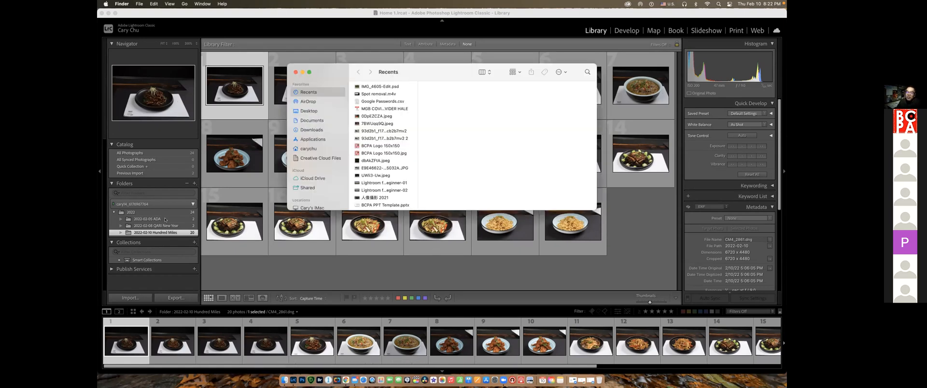
pyautogui.click(164, 219)
pyautogui.keyDown('shift'); pyautogui.click(168, 233); pyautogui.keyUp('shift')
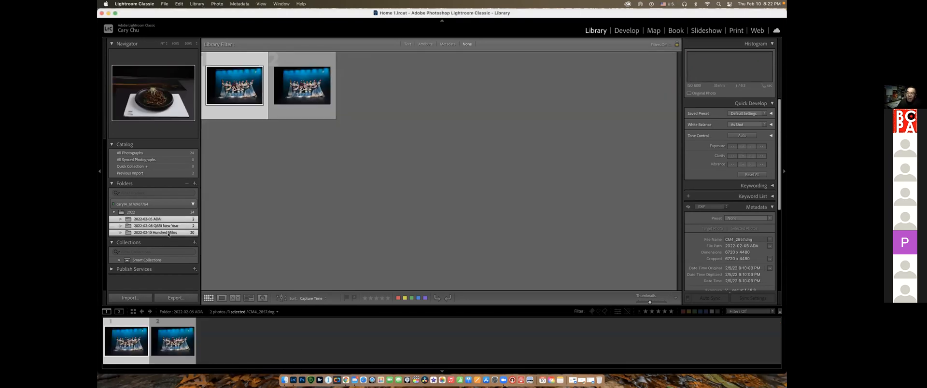
pyautogui.rightClick(170, 226)
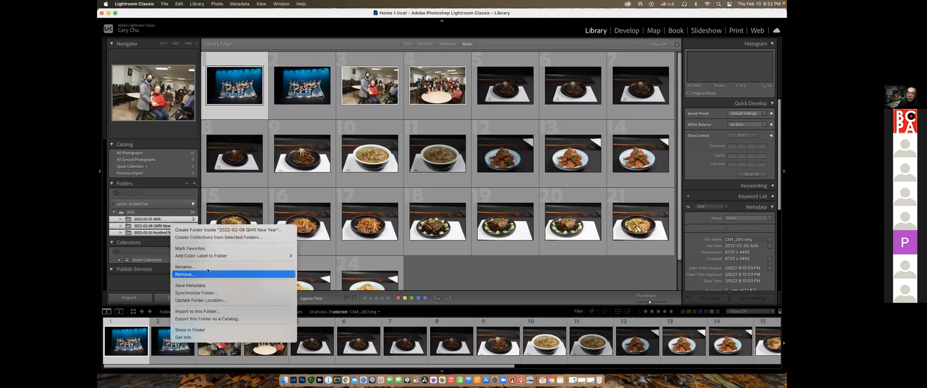
pyautogui.click(150, 220)
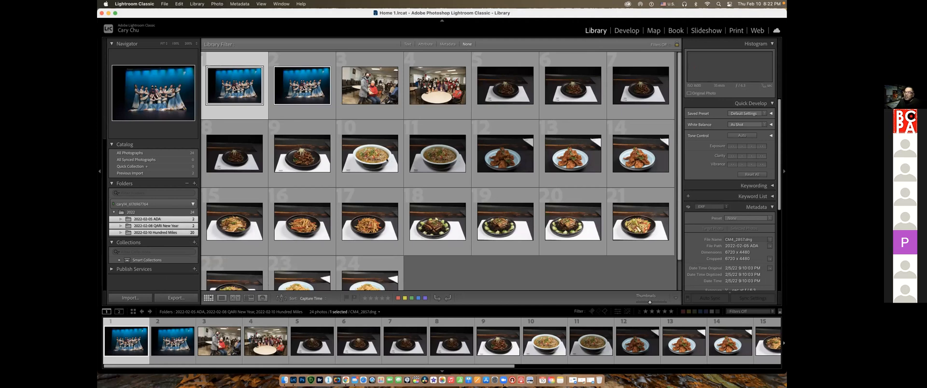
pyautogui.press('Delete')
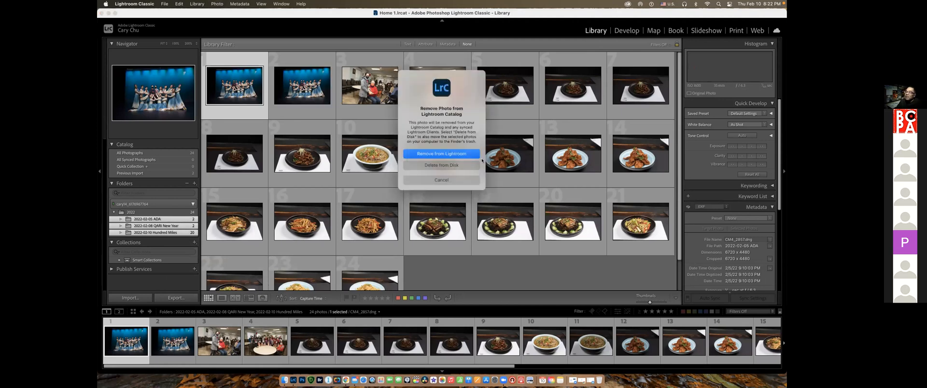
pyautogui.click(452, 165)
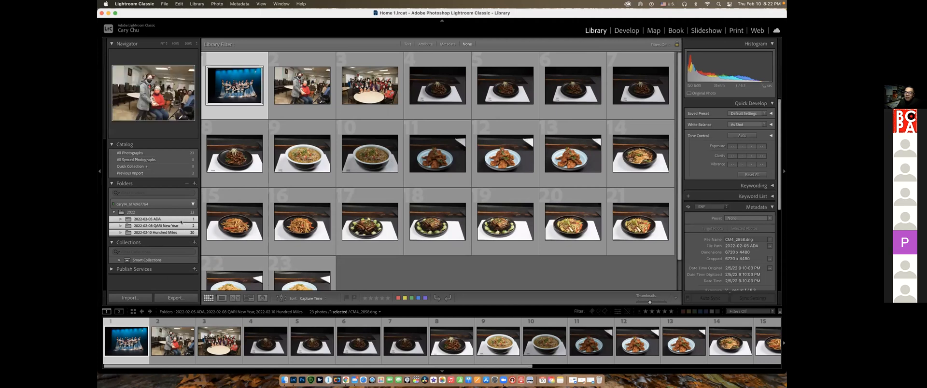
# Select all the remaining photos in the three folders and delete them from disk
pyautogui.press('super+a')
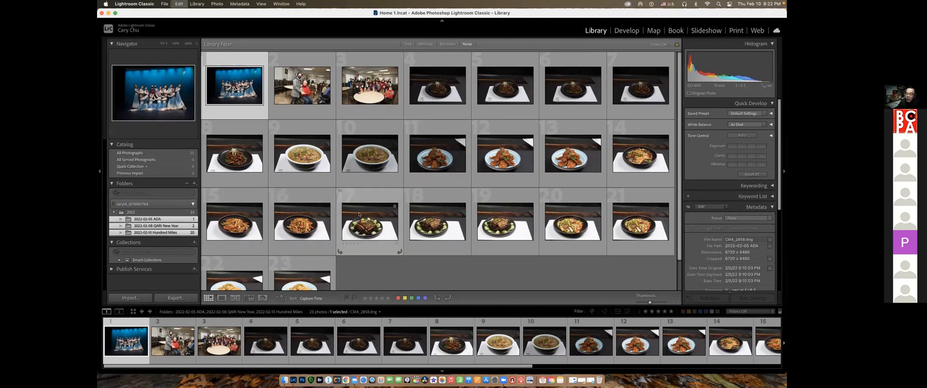
pyautogui.press('BackSpace')
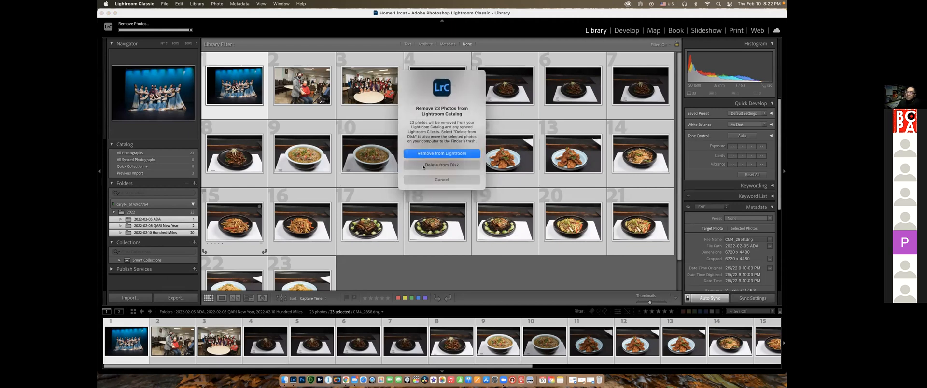
pyautogui.click(439, 167)
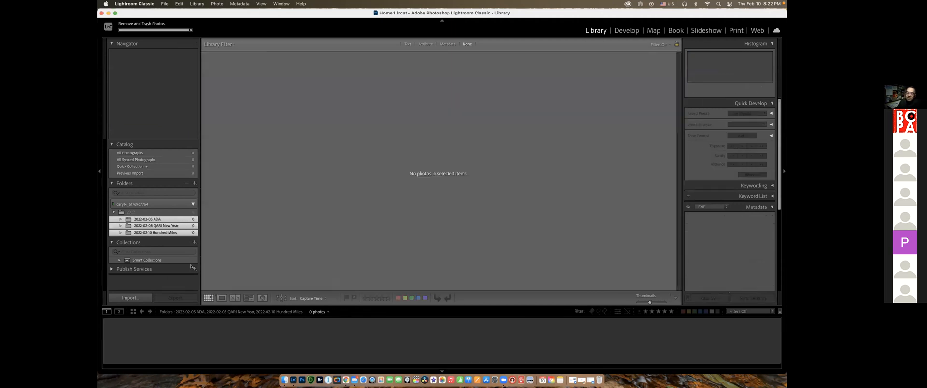
# Remove the three emptied dated folders and their parent 2022 folder from the catalog
pyautogui.rightClick(165, 222)
pyautogui.click(183, 269)
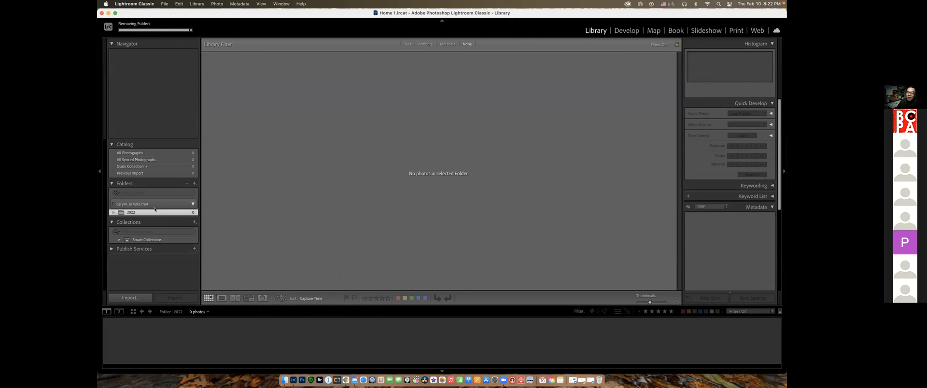
pyautogui.rightClick(154, 213)
pyautogui.click(193, 260)
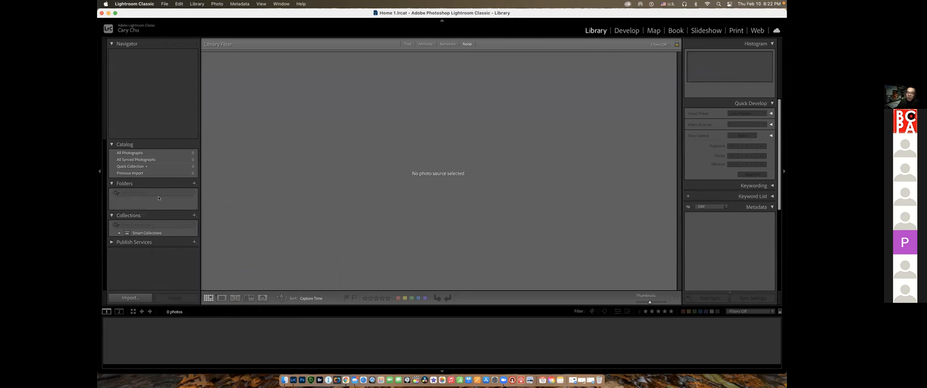
# Switch to Finder and view the contents of the Photo folder inside Photography on the external drive
pyautogui.click(284, 381)
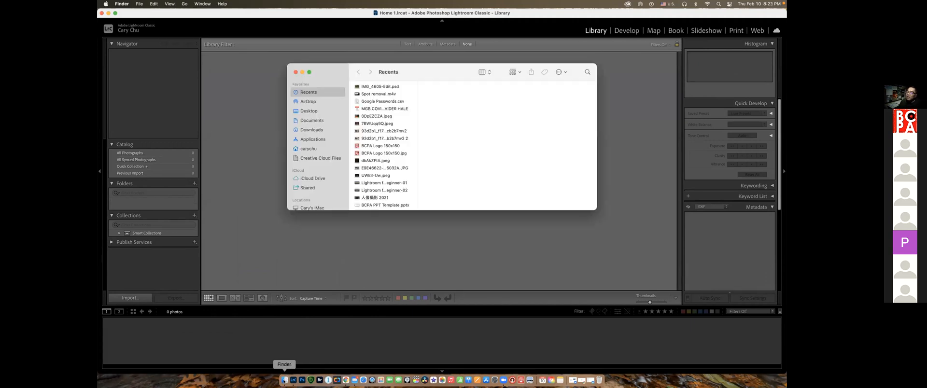
pyautogui.scroll(-5, 323, 159)
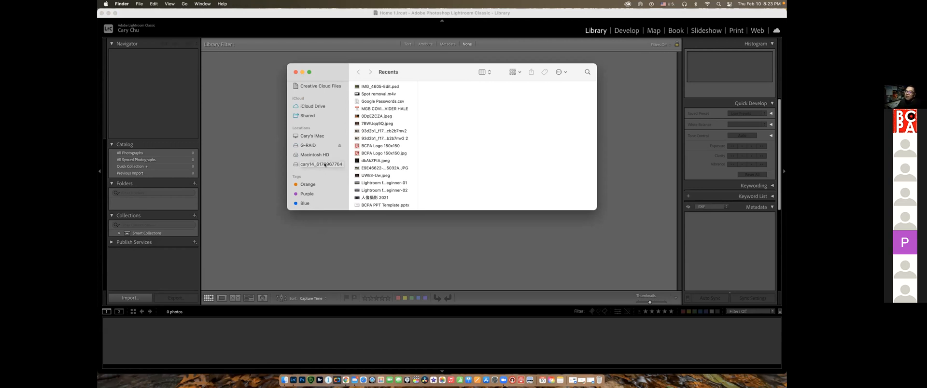
pyautogui.click(325, 165)
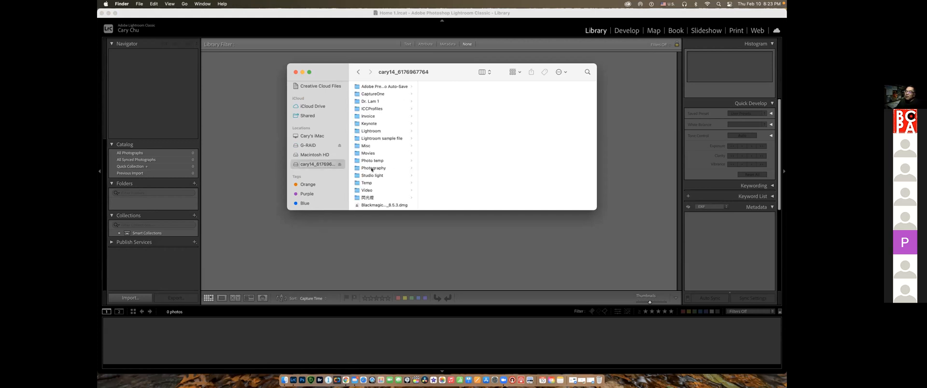
pyautogui.click(386, 168)
pyautogui.click(436, 102)
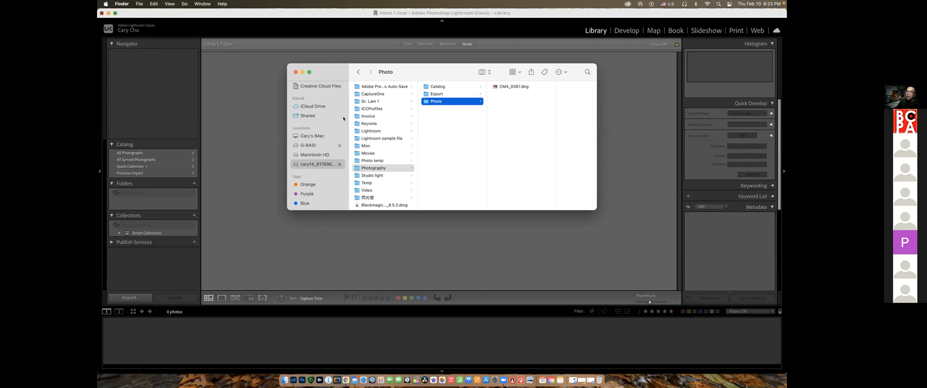
# Switch to QuickTime Player, show the camera feed in a new movie recording, and quit it
pyautogui.press('alt+super+h')
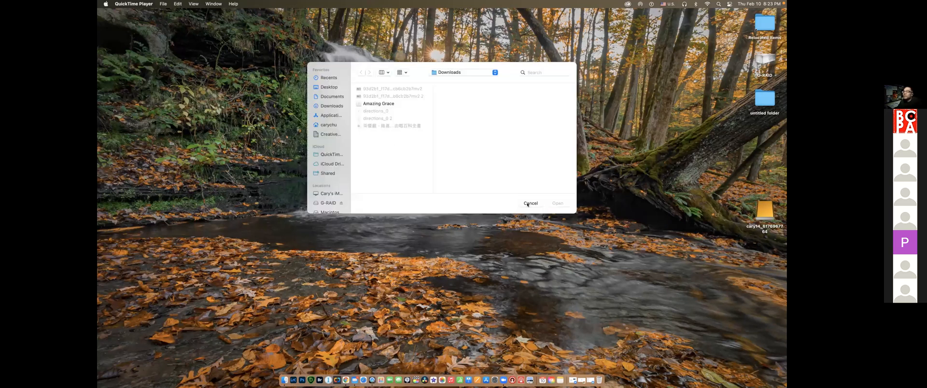
pyautogui.click(187, 4)
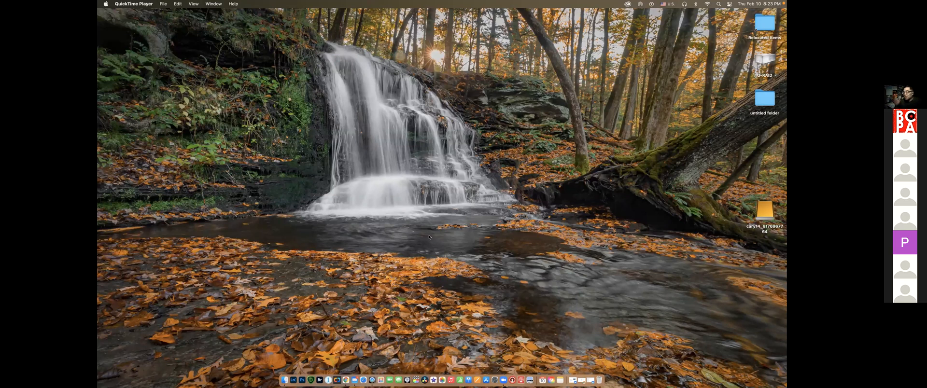
pyautogui.press('alt+super+n')
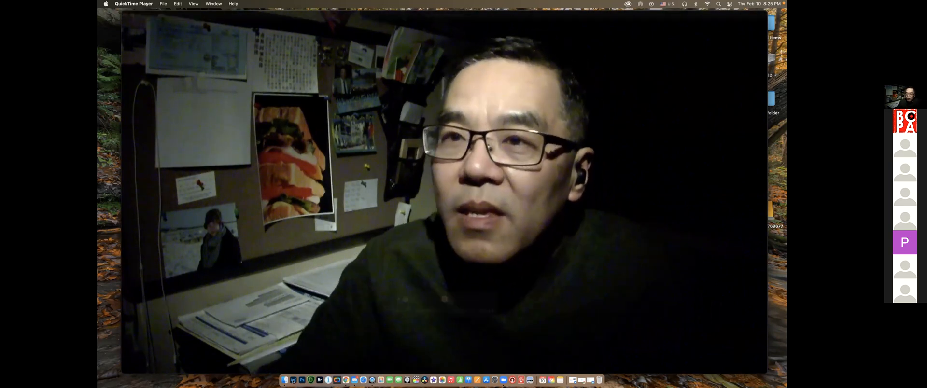
pyautogui.press('super+q')
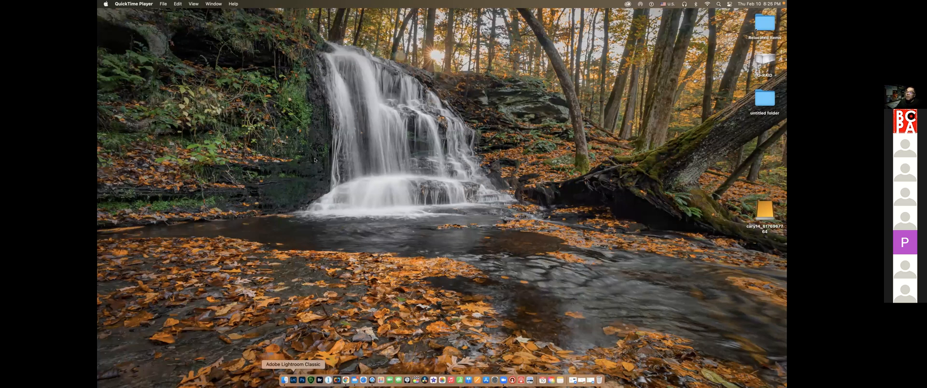
# Switch to Finder, view the Home 1 catalog folder and the Photo folder inside Photography on the external drive, and close the window
pyautogui.click(284, 379)
pyautogui.scroll(-4, 316, 173)
pyautogui.click(316, 172)
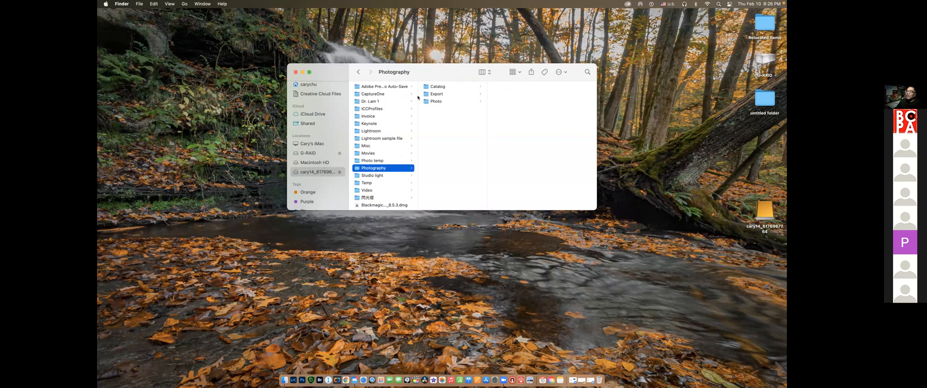
pyautogui.press('Right')
pyautogui.press('Right')
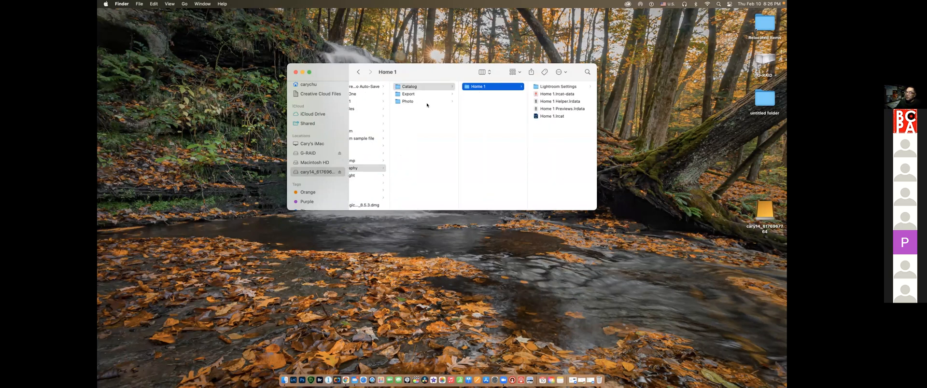
pyautogui.press('Left')
pyautogui.press('Down')
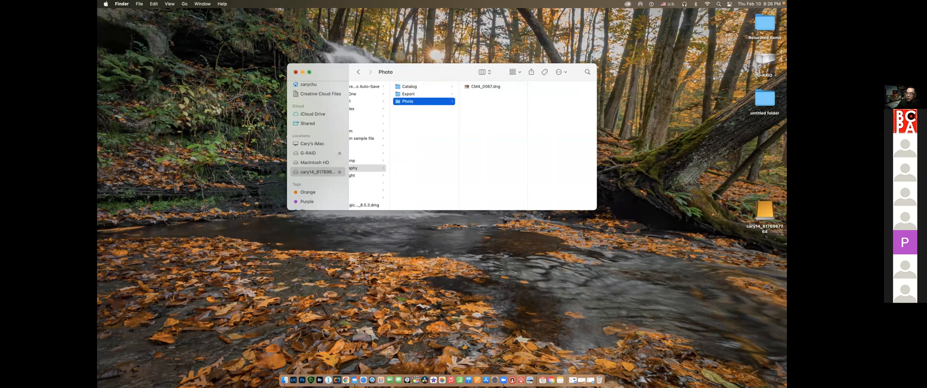
pyautogui.press('super+w')
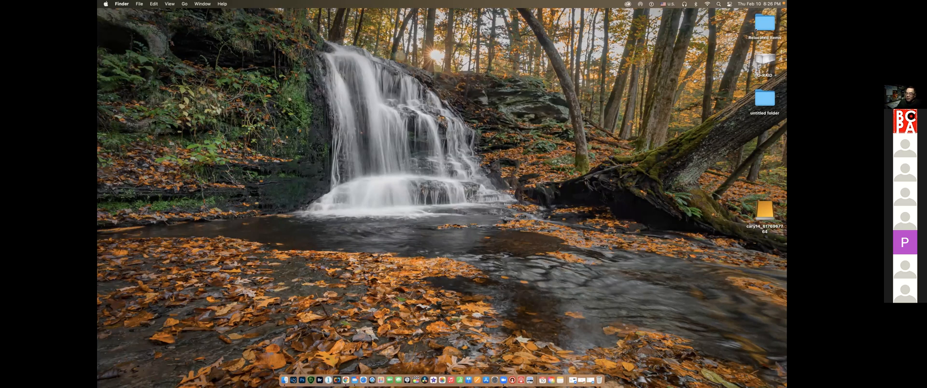
# Switch to Lightroom Classic and draw an annotation arrow pointing at the Home 1 catalog name in the window title
pyautogui.click(293, 380)
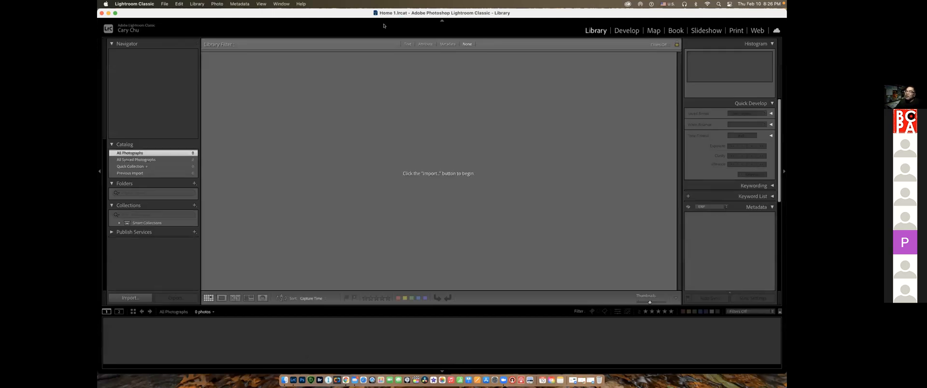
pyautogui.moveTo(353, 37); pyautogui.dragTo(383, 20)
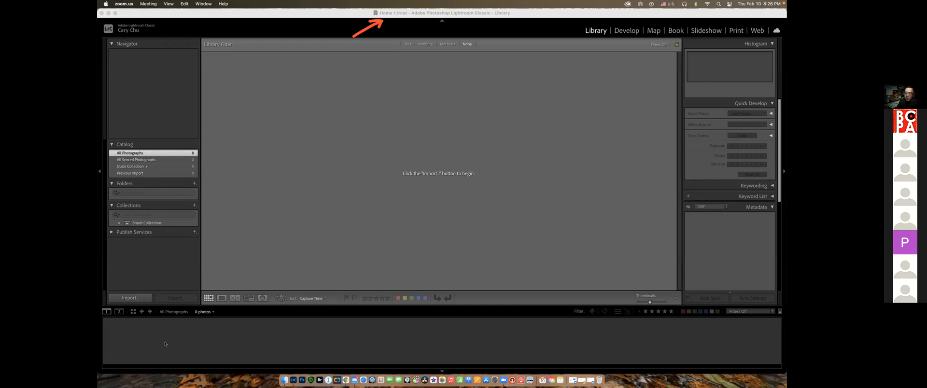
# Switch to Finder, view the Home 1 catalog files under Photography > Catalog on the external drive, and close the window
pyautogui.click(284, 380)
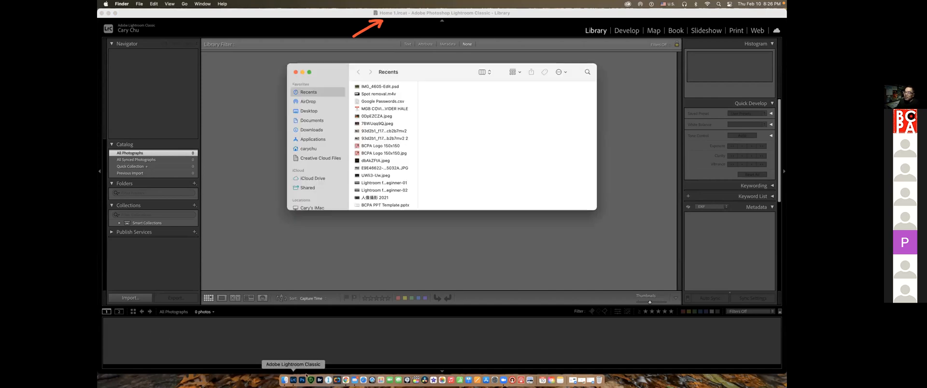
pyautogui.scroll(-3, 321, 172)
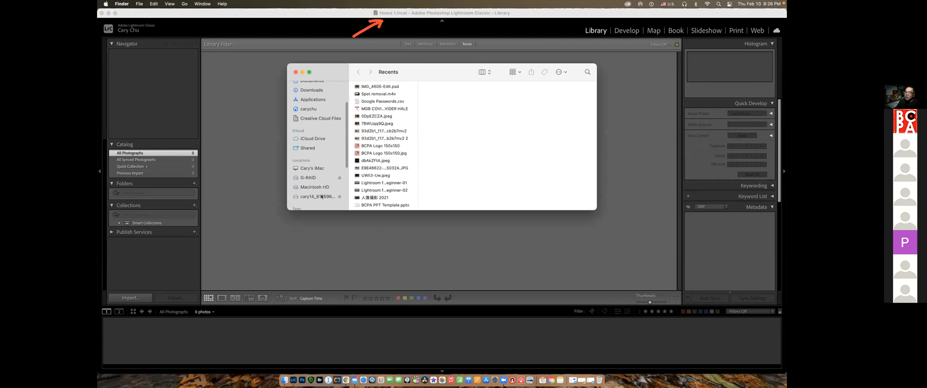
pyautogui.click(321, 197)
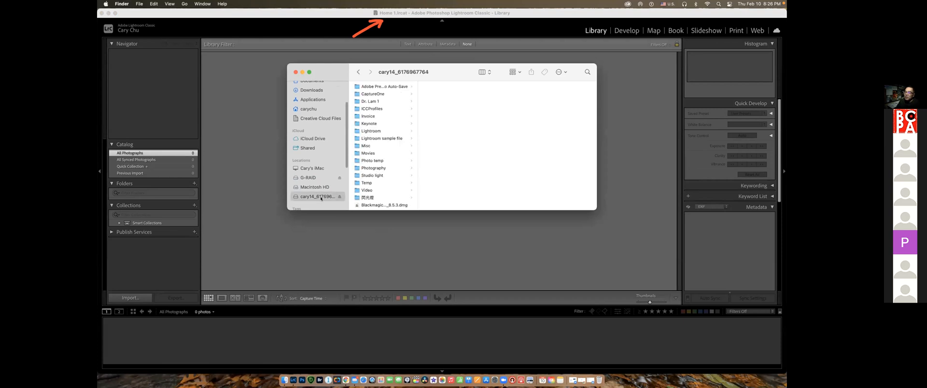
pyautogui.click(374, 168)
pyautogui.click(437, 87)
pyautogui.click(502, 87)
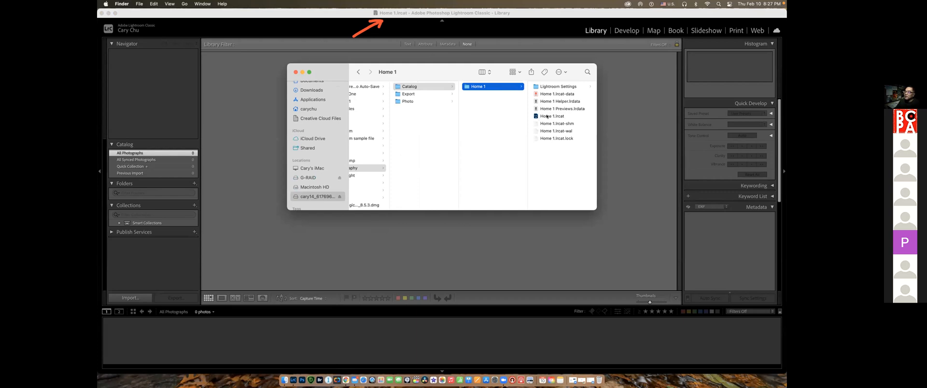
pyautogui.click(295, 72)
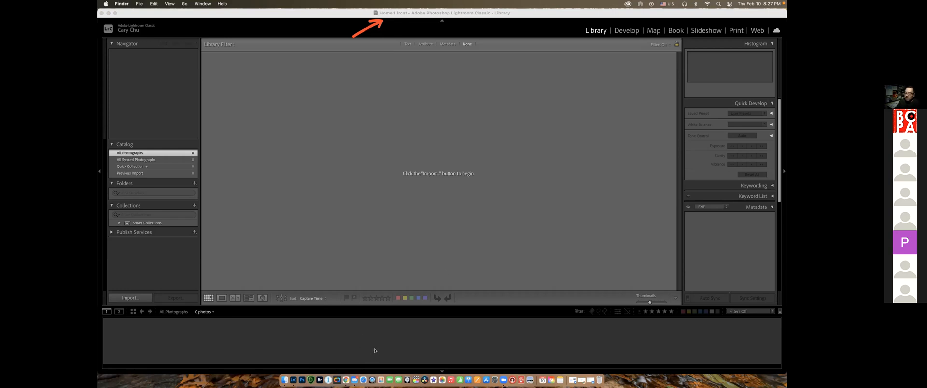
# Clear the annotation arrow, circle the Library and Develop modules, and mark the collapse arrows on all four sides of the Lightroom Classic window
pyautogui.click(189, 349)
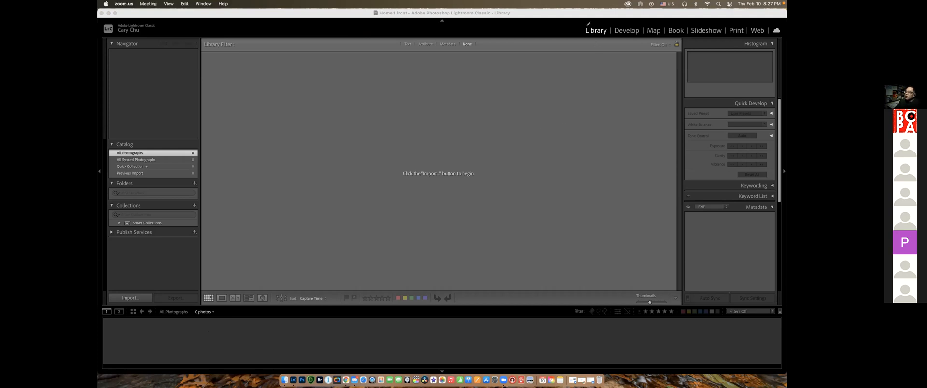
pyautogui.moveTo(585, 19)
pyautogui.mouseDown()
pyautogui.moveTo(575, 36)
pyautogui.moveTo(645, 34)
pyautogui.moveTo(642, 17)
pyautogui.moveTo(580, 22)
pyautogui.mouseUp()
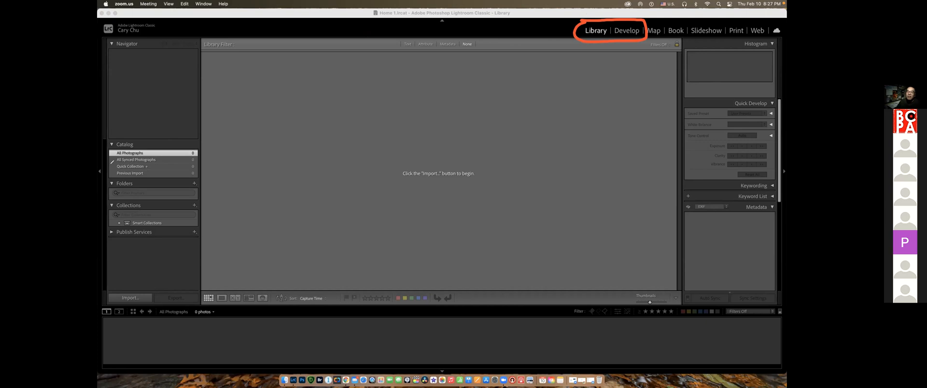
pyautogui.moveTo(102, 171)
pyautogui.mouseDown()
pyautogui.moveTo(115, 170)
pyautogui.moveTo(100, 171)
pyautogui.moveTo(108, 174)
pyautogui.mouseUp()
pyautogui.moveTo(437, 17); pyautogui.dragTo(451, 18)
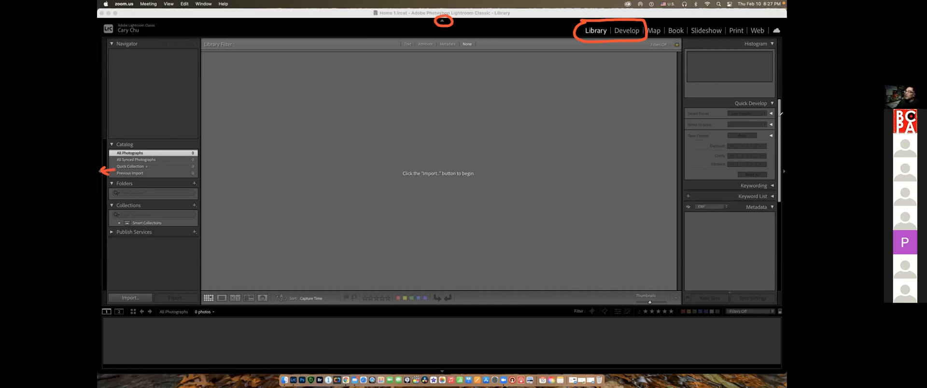
pyautogui.moveTo(782, 165)
pyautogui.mouseDown()
pyautogui.moveTo(779, 175)
pyautogui.moveTo(783, 164)
pyautogui.mouseUp()
pyautogui.moveTo(441, 365)
pyautogui.mouseDown()
pyautogui.moveTo(438, 375)
pyautogui.moveTo(443, 360)
pyautogui.mouseUp()
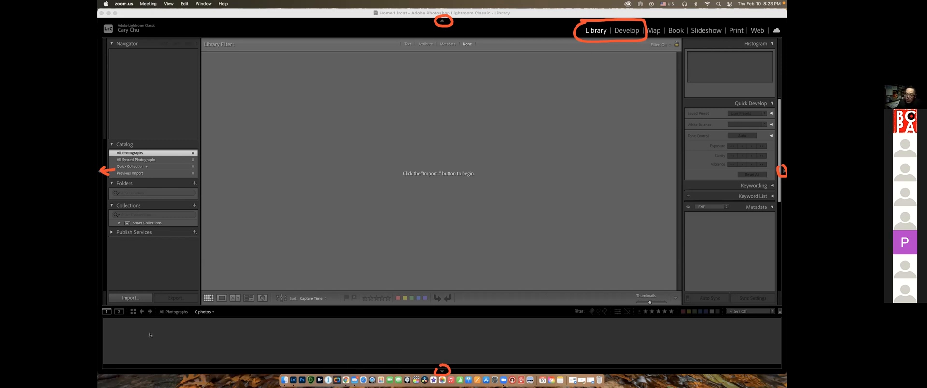
# Hide the Filmstrip in the Library module
pyautogui.click(441, 371)
pyautogui.click(441, 371)
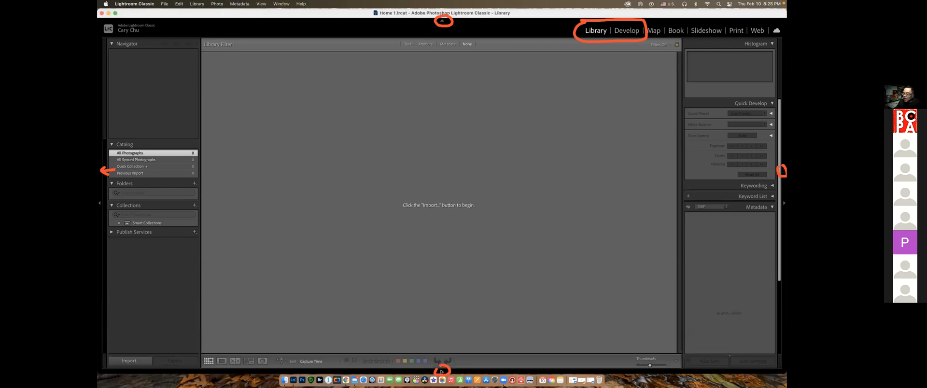
# Show the Filmstrip, then hide the module picker, the Histogram and Quick Develop side, and the Navigator and Catalog side
pyautogui.click(442, 372)
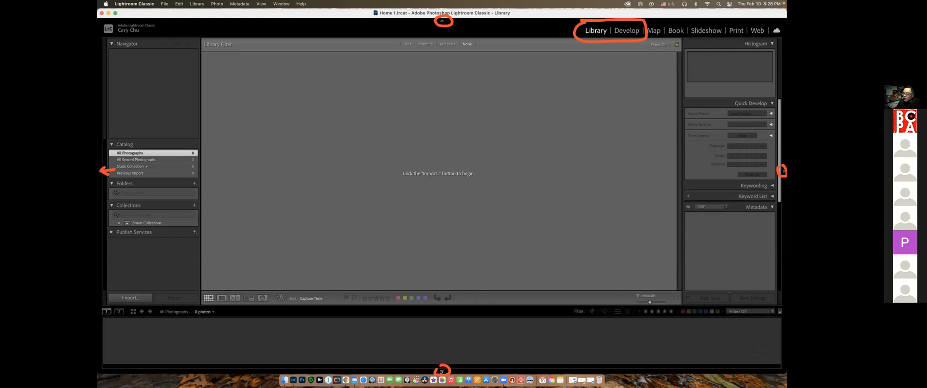
pyautogui.click(442, 20)
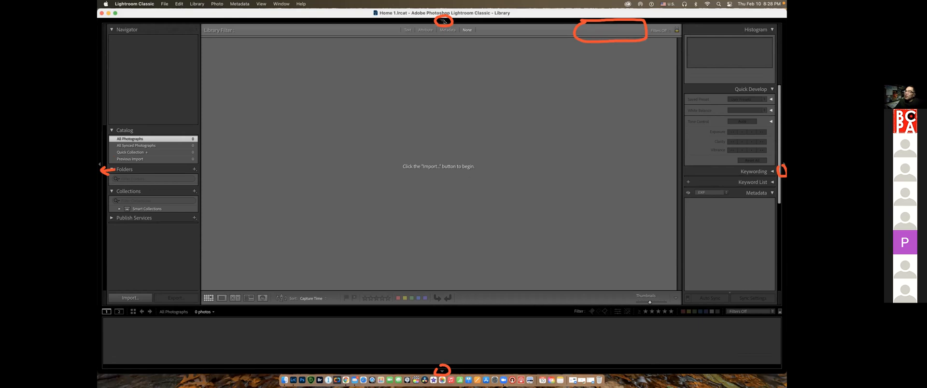
pyautogui.moveTo(442, 20)
pyautogui.click(780, 172)
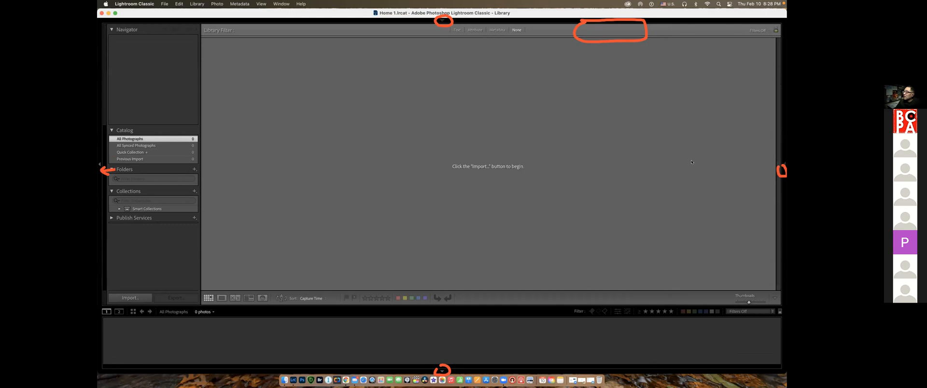
pyautogui.click(99, 164)
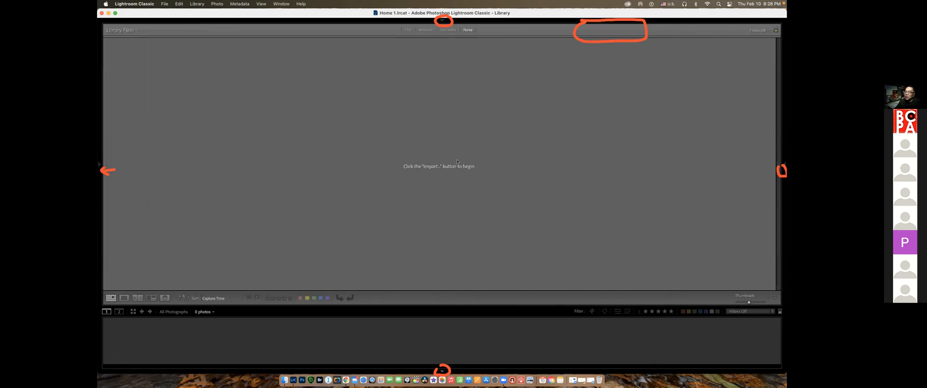
# Restore the Histogram and Quick Develop side, the module picker, and the Navigator and Catalog side of the Library
pyautogui.moveTo(780, 168)
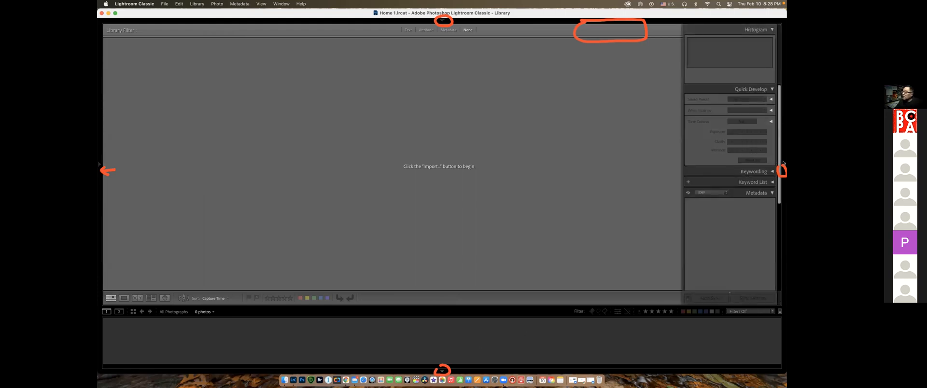
pyautogui.click(442, 20)
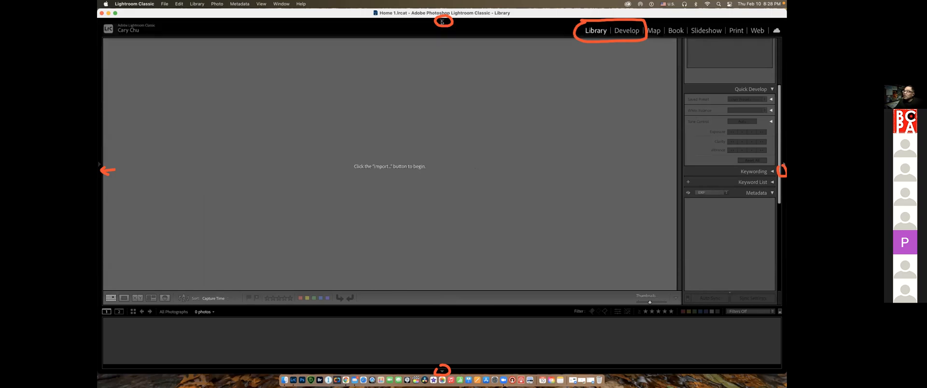
pyautogui.click(103, 173)
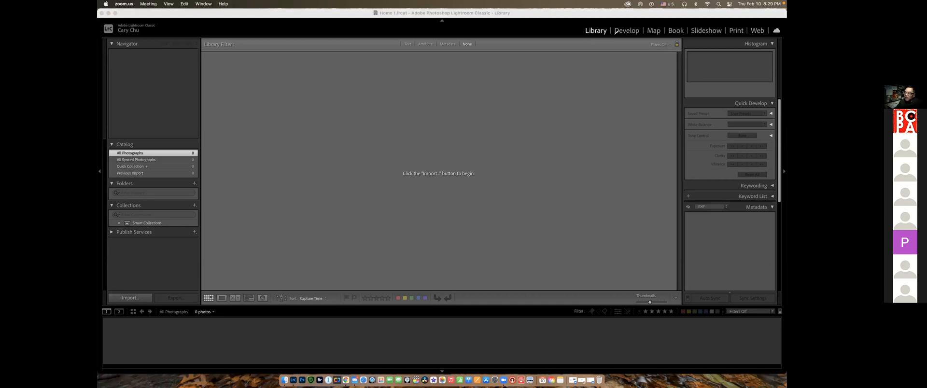
# Draw annotation arrows pointing at the Library module name and the Import command, and open the import window
pyautogui.moveTo(553, 55); pyautogui.dragTo(595, 35)
pyautogui.moveTo(149, 282); pyautogui.dragTo(123, 293)
pyautogui.click(130, 297)
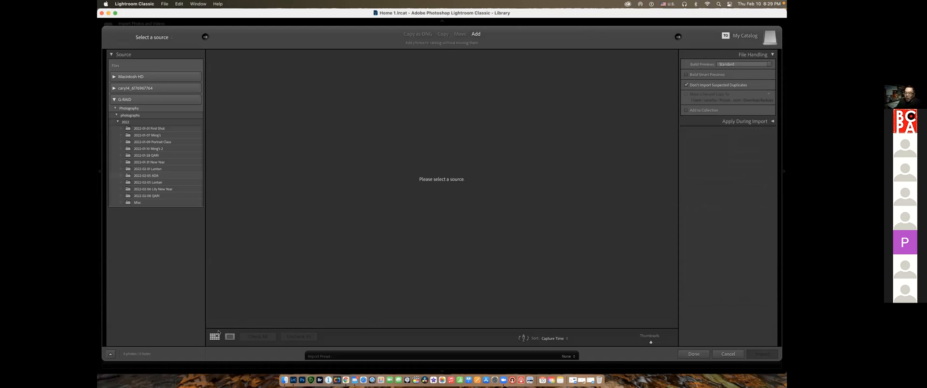
# Circle the two arrows flanking the import modes, draw an arrow in the Source panel, and outline the boundaries of the photo area
pyautogui.click(192, 350)
pyautogui.moveTo(204, 27)
pyautogui.mouseDown()
pyautogui.moveTo(202, 45)
pyautogui.moveTo(208, 29)
pyautogui.mouseUp()
pyautogui.moveTo(675, 25)
pyautogui.mouseDown()
pyautogui.moveTo(672, 45)
pyautogui.moveTo(678, 27)
pyautogui.mouseUp()
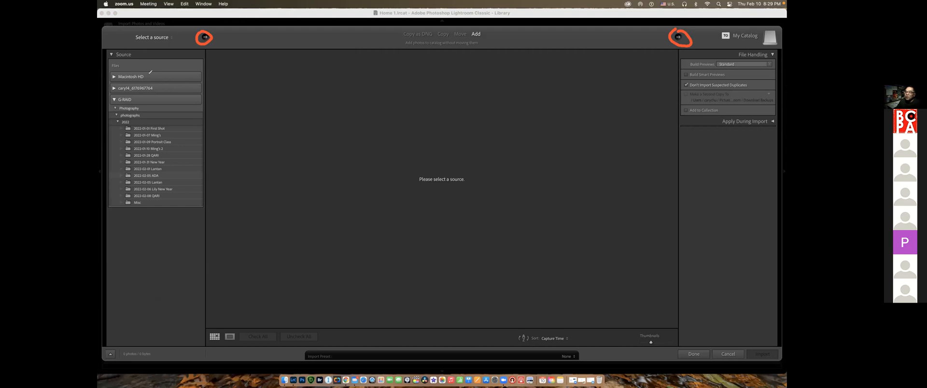
pyautogui.moveTo(157, 58)
pyautogui.mouseDown()
pyautogui.moveTo(157, 75)
pyautogui.moveTo(166, 65)
pyautogui.mouseUp()
pyautogui.moveTo(204, 57)
pyautogui.mouseDown()
pyautogui.moveTo(203, 68)
pyautogui.moveTo(226, 56)
pyautogui.moveTo(691, 59)
pyautogui.moveTo(686, 187)
pyautogui.mouseUp()
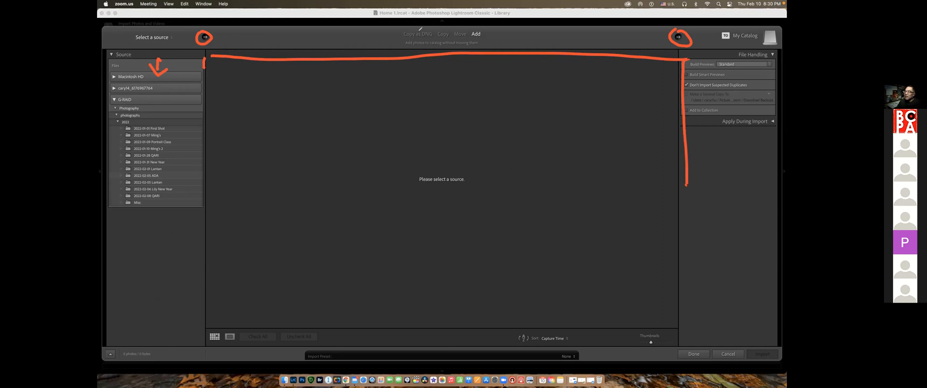
# Box the Copy as DNG and Copy modes together and the Add mode separately, and draw an arrow at the copy modes
pyautogui.moveTo(406, 42)
pyautogui.mouseDown()
pyautogui.moveTo(444, 42)
pyautogui.moveTo(452, 25)
pyautogui.moveTo(400, 26)
pyautogui.moveTo(403, 37)
pyautogui.mouseUp()
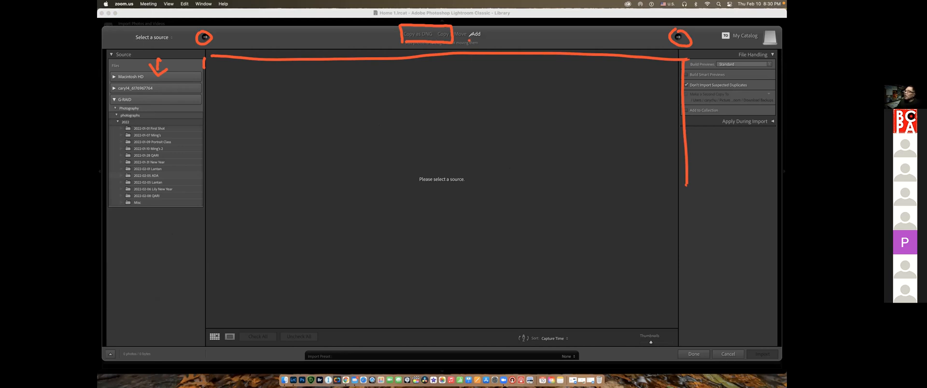
pyautogui.moveTo(478, 35)
pyautogui.mouseDown()
pyautogui.moveTo(484, 26)
pyautogui.moveTo(468, 25)
pyautogui.moveTo(468, 36)
pyautogui.mouseUp()
pyautogui.moveTo(418, 57)
pyautogui.mouseDown()
pyautogui.moveTo(418, 44)
pyautogui.moveTo(409, 49)
pyautogui.moveTo(429, 48)
pyautogui.mouseUp()
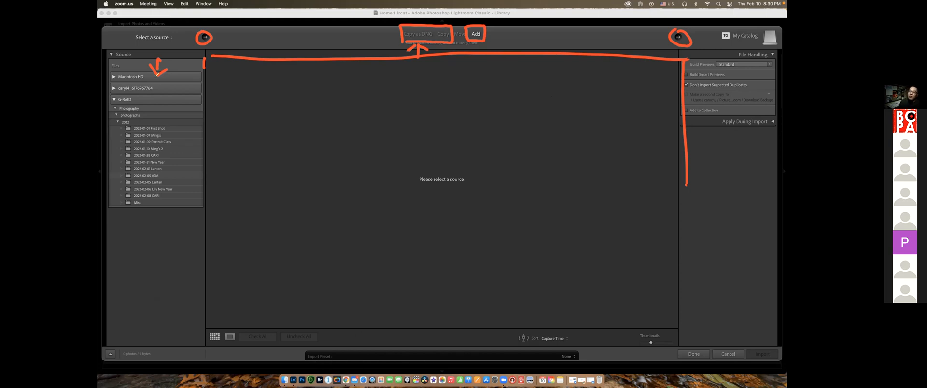
# Mark the Source panel, photo area and import settings area with circled numbers 1, 2 and 3, and clear all annotations
pyautogui.moveTo(150, 91); pyautogui.dragTo(153, 100)
pyautogui.moveTo(390, 119)
pyautogui.mouseDown()
pyautogui.moveTo(400, 128)
pyautogui.moveTo(385, 121)
pyautogui.moveTo(408, 115)
pyautogui.moveTo(392, 113)
pyautogui.mouseUp()
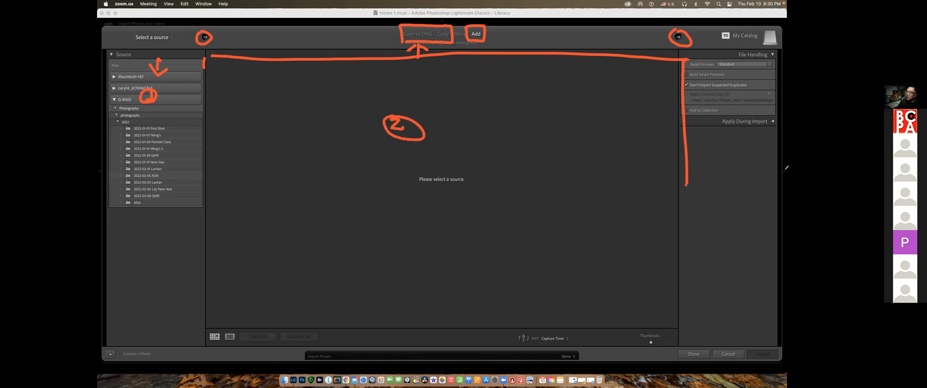
pyautogui.moveTo(748, 177)
pyautogui.mouseDown()
pyautogui.moveTo(770, 181)
pyautogui.moveTo(748, 169)
pyautogui.mouseUp()
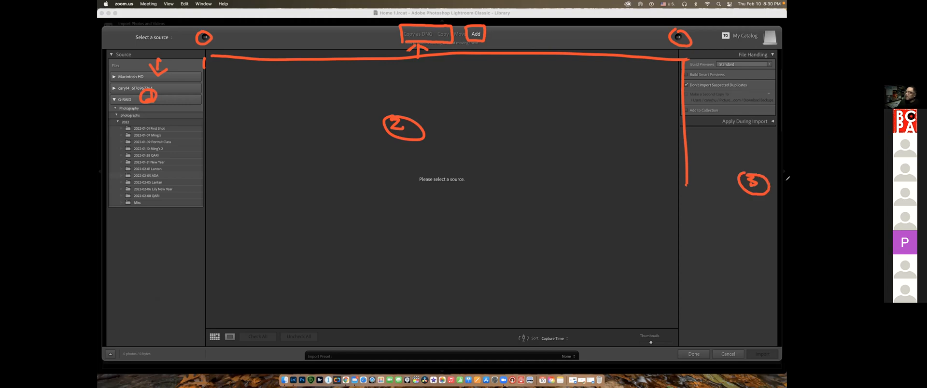
pyautogui.click(373, 350)
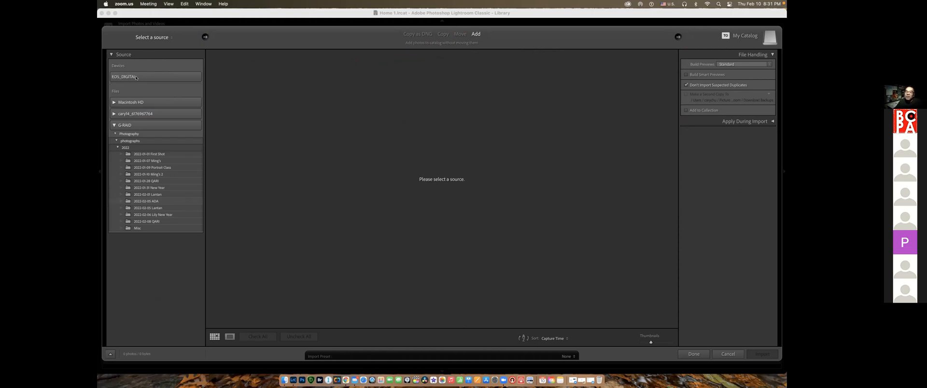
# Choose the EOS_DIGITAL card as the import source, and uncheck and recheck all of its photos
pyautogui.click(137, 77)
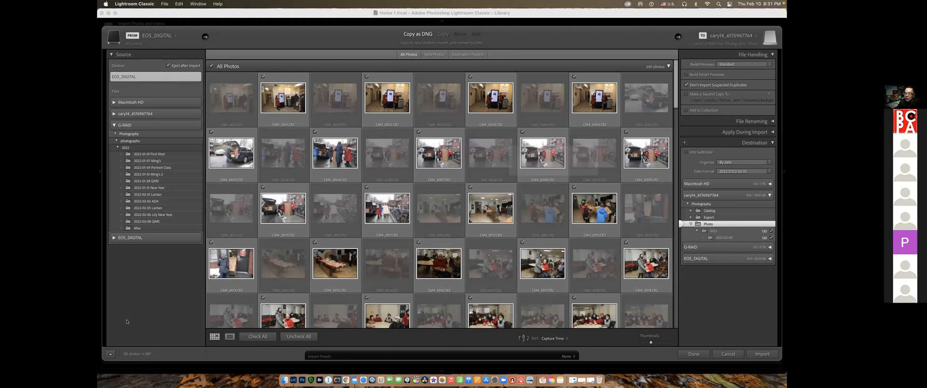
pyautogui.click(299, 336)
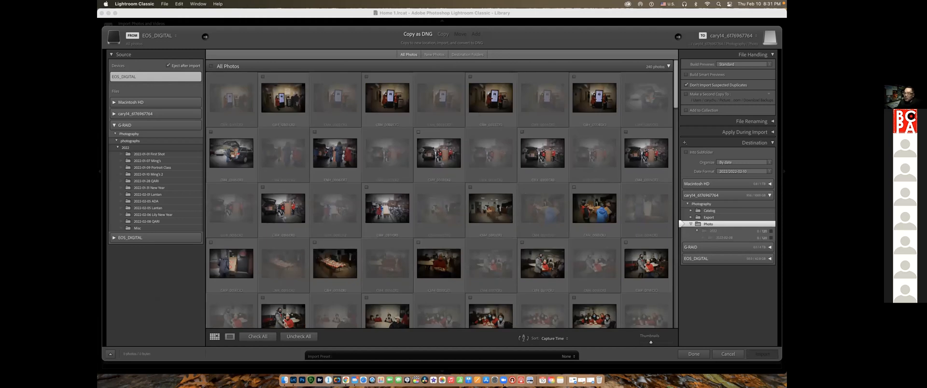
pyautogui.click(264, 336)
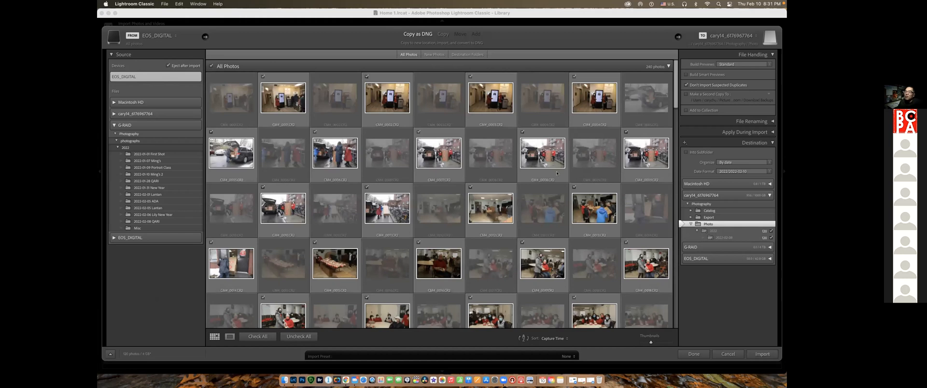
# Look through the photos on the EOS_DIGITAL card and uncheck all of them for import
pyautogui.scroll(-10, 506, 149)
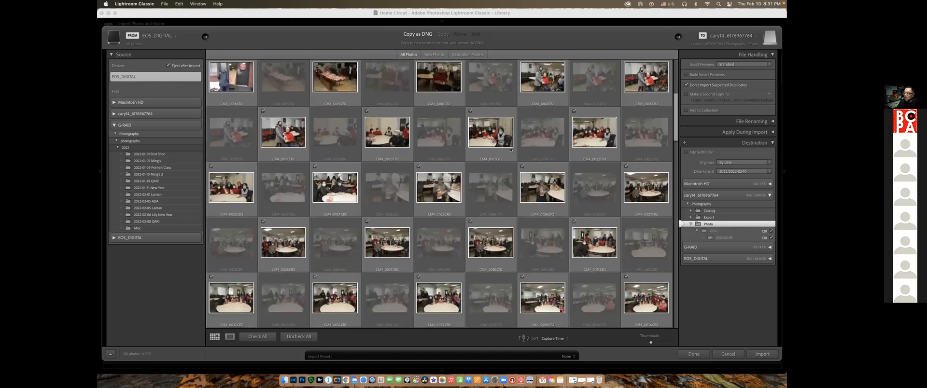
pyautogui.scroll(-5, 511, 150)
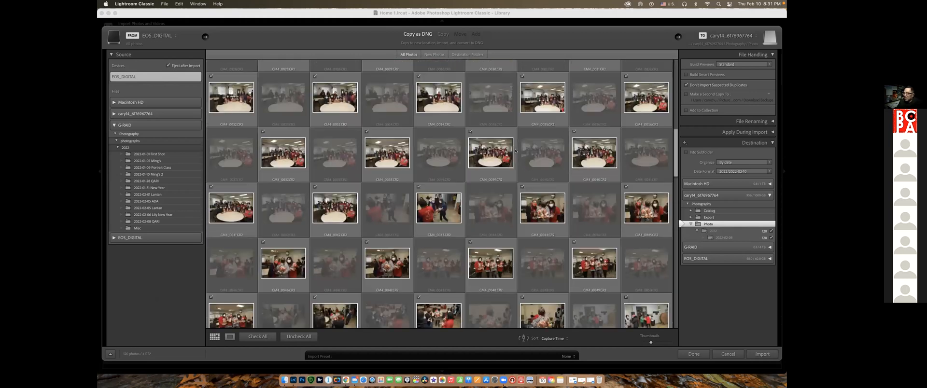
pyautogui.scroll(-4, 516, 150)
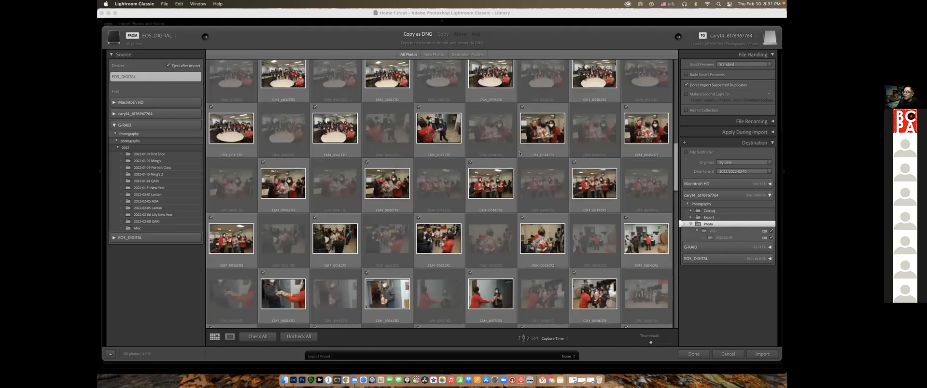
pyautogui.scroll(-10, 519, 154)
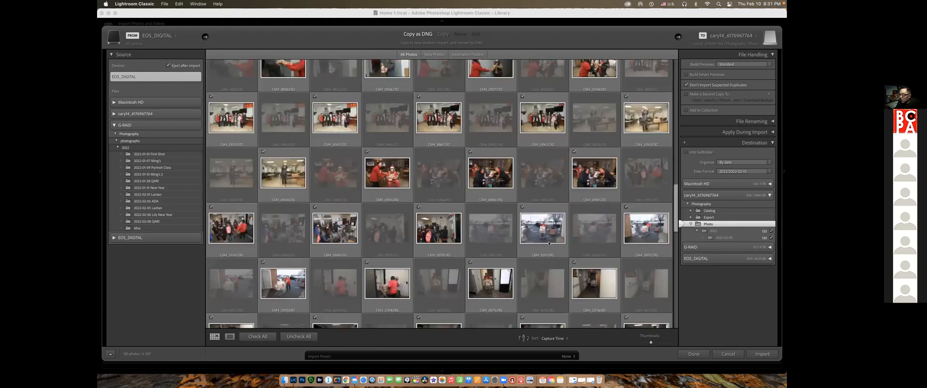
pyautogui.scroll(-12, 580, 273)
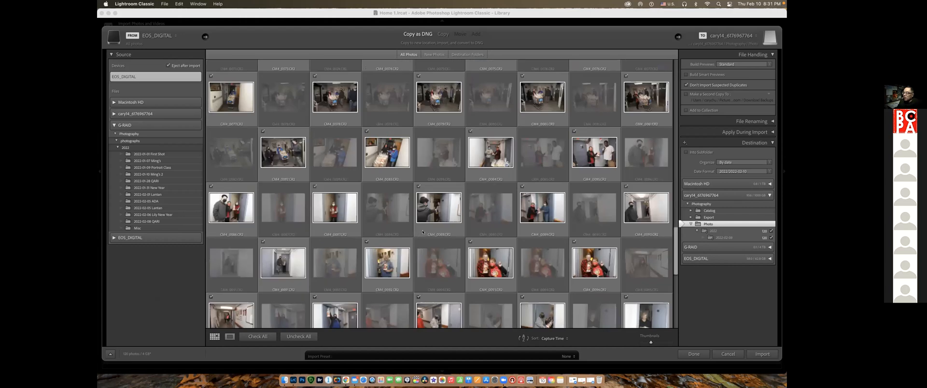
pyautogui.scroll(-1, 427, 232)
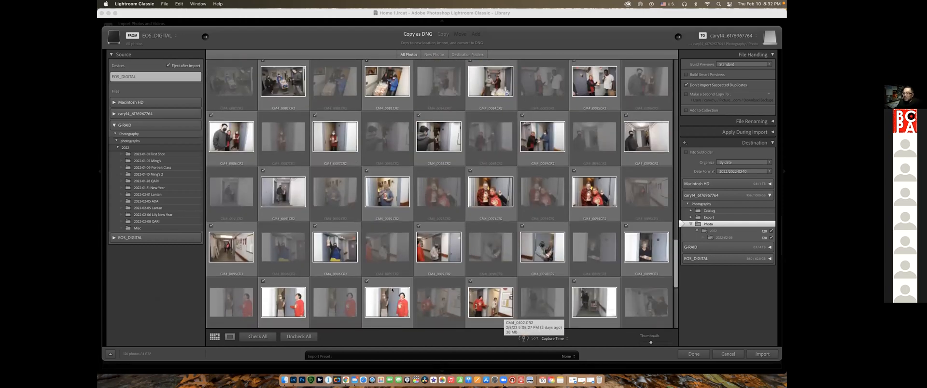
pyautogui.click(296, 337)
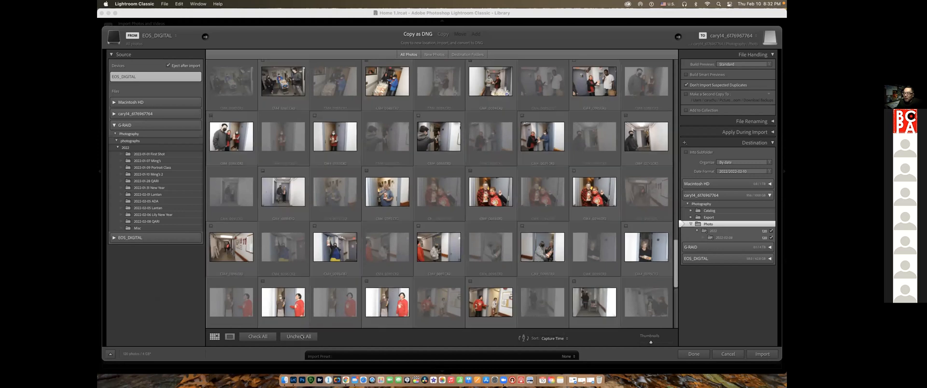
# Select the bright street photo in the second row and the blue-jackets photo in the third row, and check both for import
pyautogui.scroll(5, 313, 290)
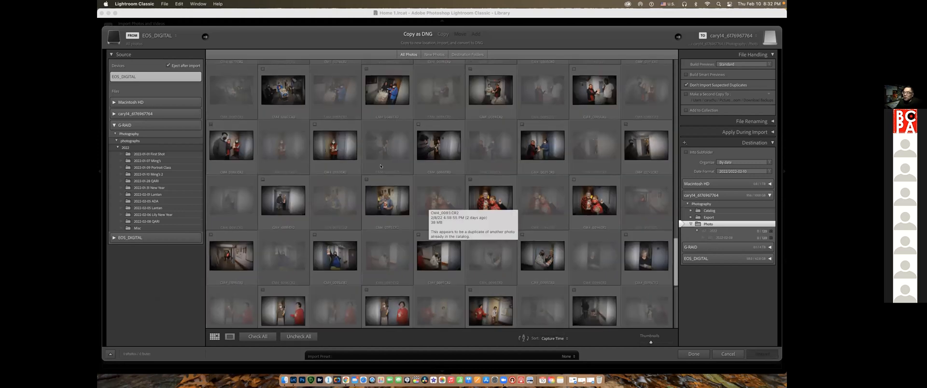
pyautogui.scroll(5, 380, 166)
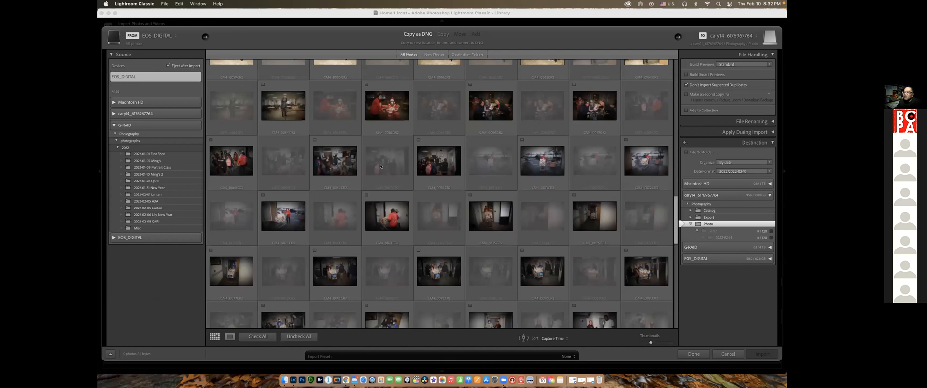
pyautogui.scroll(5, 383, 166)
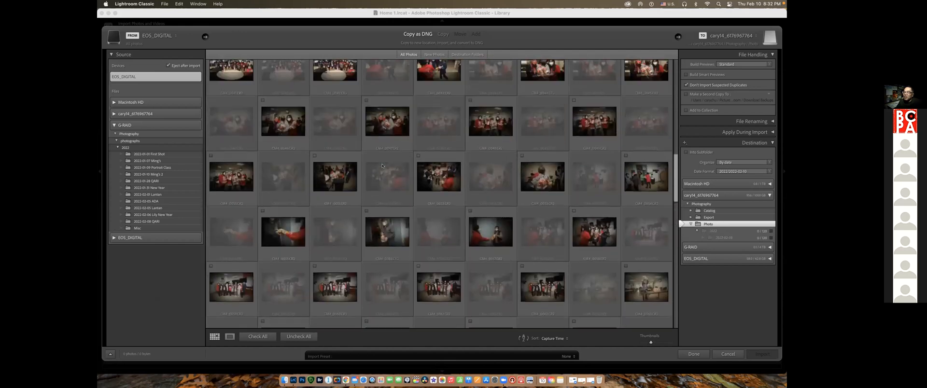
pyautogui.scroll(5, 391, 167)
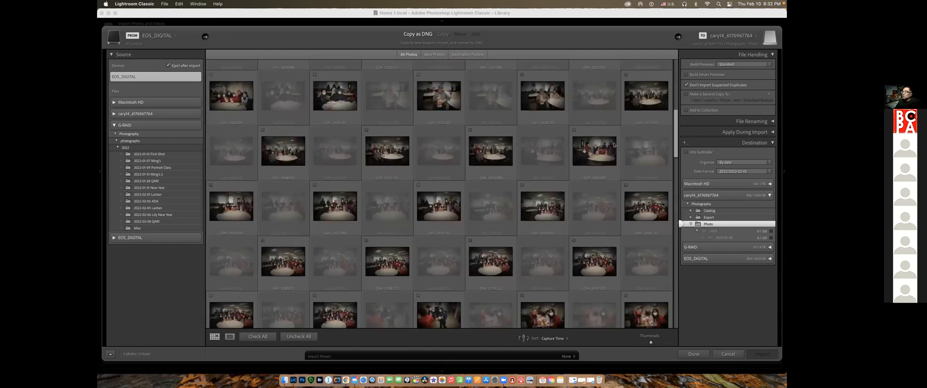
pyautogui.scroll(5, 550, 159)
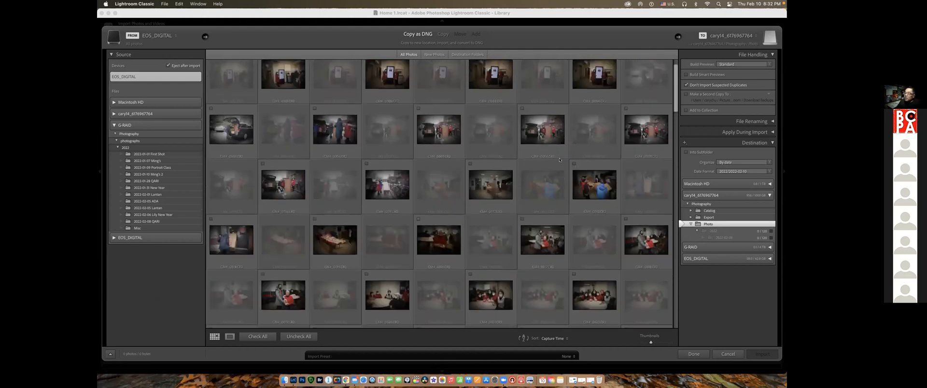
pyautogui.click(543, 153)
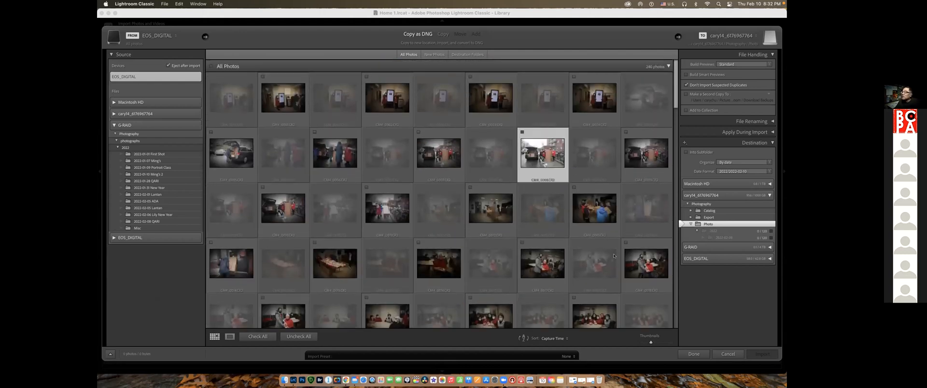
pyautogui.keyDown('super'); pyautogui.click(597, 216); pyautogui.keyUp('super')
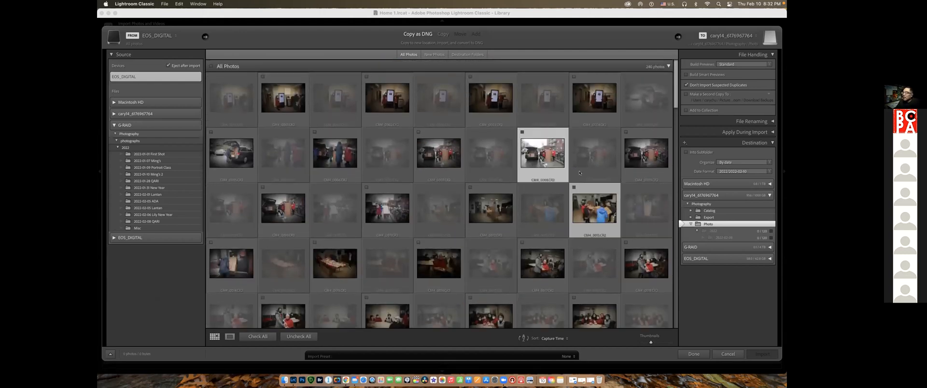
pyautogui.click(574, 187)
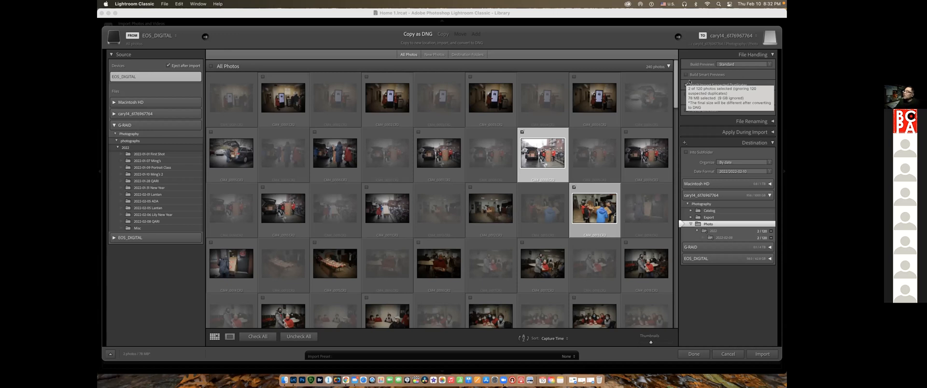
# Circle the Don't Import Suspected Duplicates checkbox in the File Handling settings
pyautogui.moveTo(687, 78)
pyautogui.mouseDown()
pyautogui.moveTo(680, 88)
pyautogui.moveTo(695, 89)
pyautogui.moveTo(684, 77)
pyautogui.mouseUp()
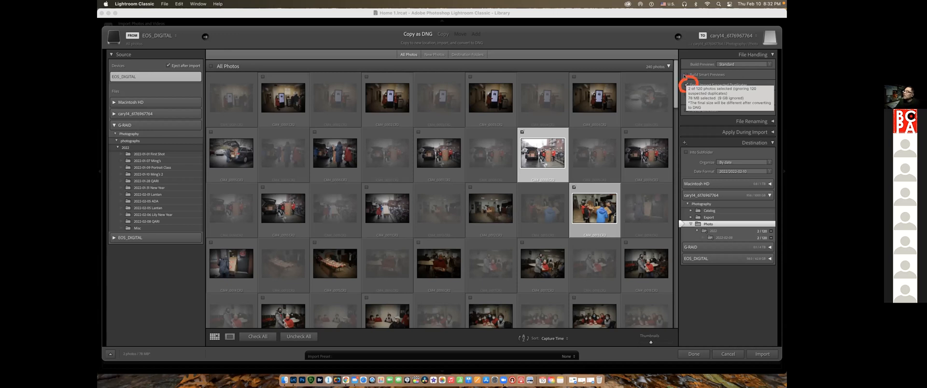
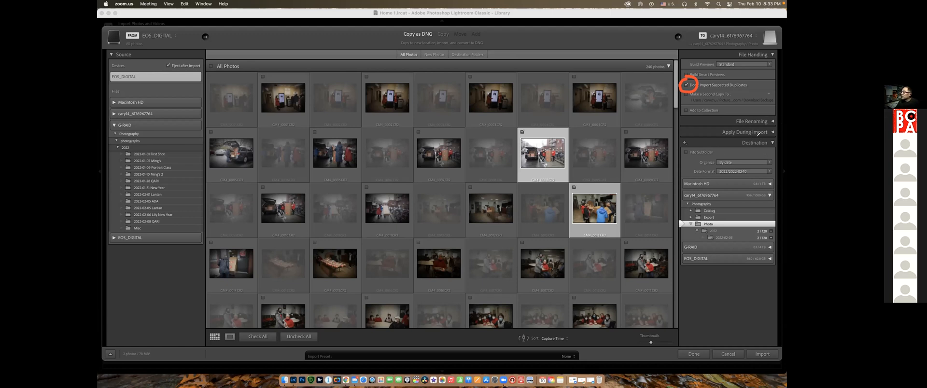
# Mark up the import window by circling the Destination heading and outlining the Date Format setting
pyautogui.moveTo(737, 134)
pyautogui.mouseDown()
pyautogui.moveTo(740, 149)
pyautogui.moveTo(771, 150)
pyautogui.moveTo(778, 138)
pyautogui.moveTo(732, 132)
pyautogui.mouseUp()
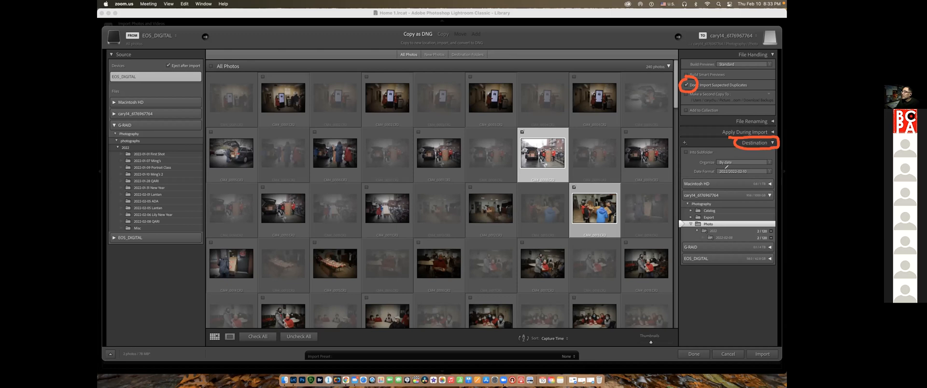
pyautogui.moveTo(691, 165)
pyautogui.mouseDown()
pyautogui.moveTo(690, 177)
pyautogui.moveTo(708, 178)
pyautogui.moveTo(770, 175)
pyautogui.moveTo(775, 164)
pyautogui.moveTo(692, 165)
pyautogui.mouseUp()
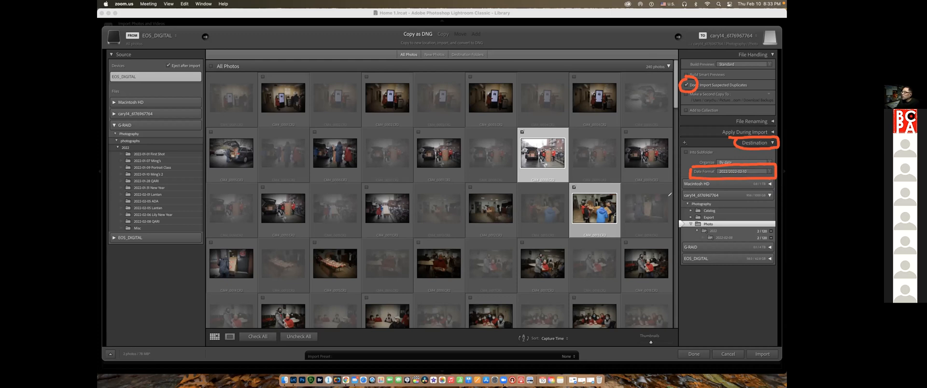
pyautogui.moveTo(661, 195); pyautogui.dragTo(674, 198)
pyautogui.moveTo(666, 203); pyautogui.dragTo(673, 198)
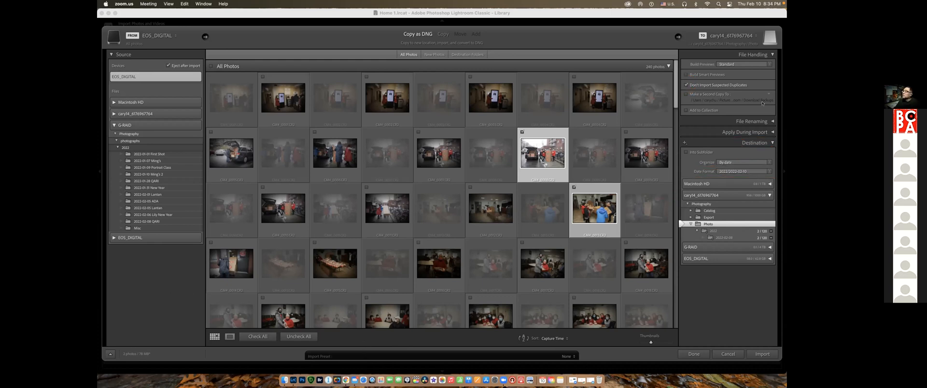
# Turn Don't Import Suspected Duplicates off and back on, and keep 2022/2022-02-10 as the destination's date format
pyautogui.click(686, 86)
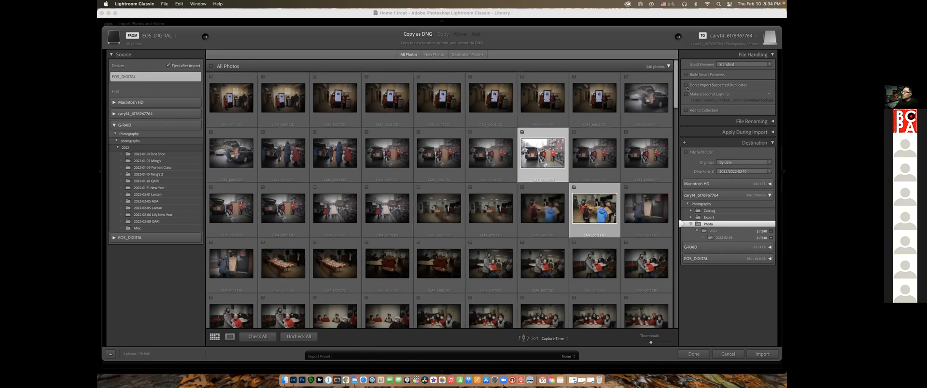
pyautogui.click(687, 86)
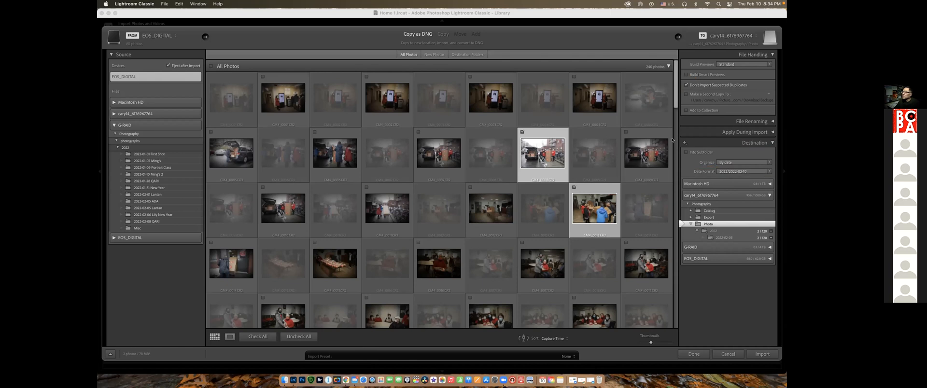
pyautogui.click(768, 171)
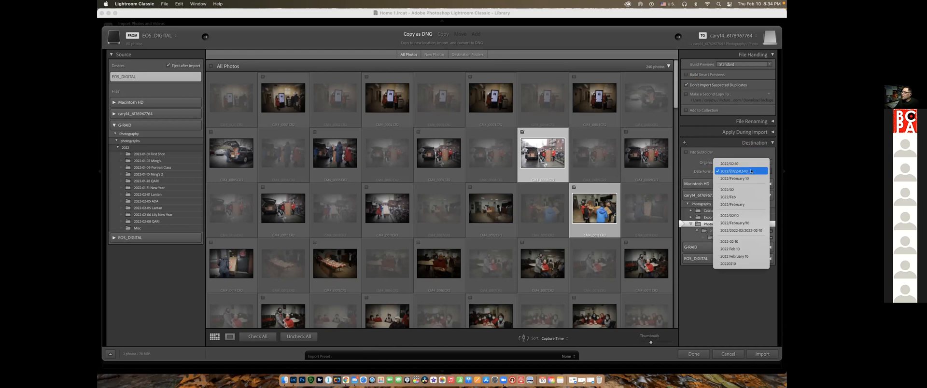
pyautogui.click(751, 171)
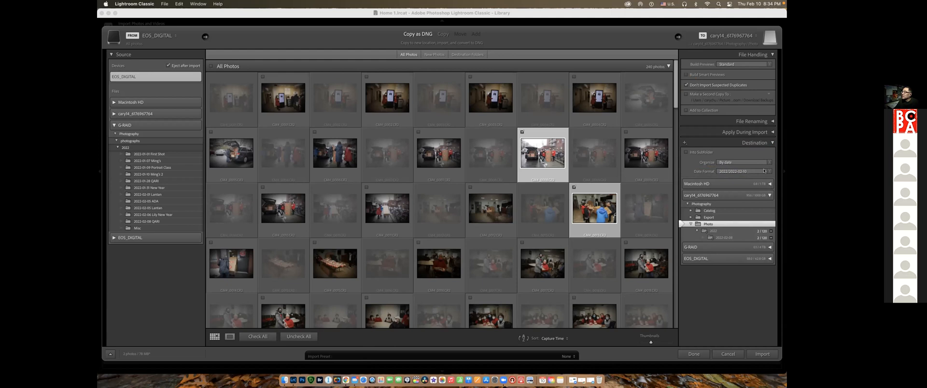
# Look through the destination drives and choose the Photo folder inside Photography on the external drive as the import destination
pyautogui.click(770, 184)
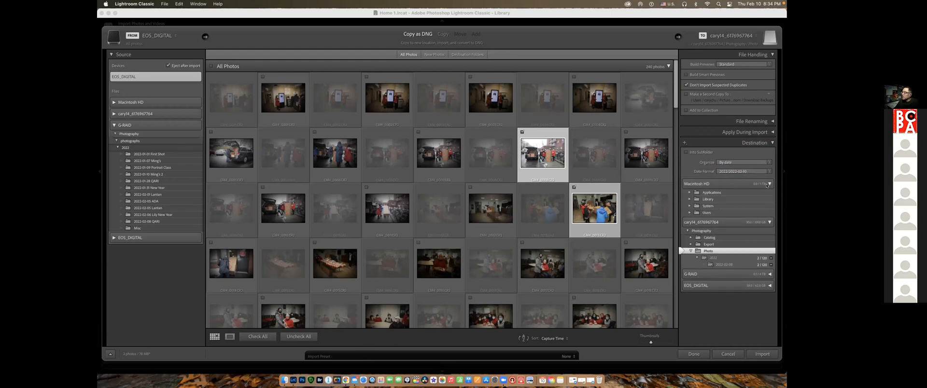
pyautogui.click(769, 184)
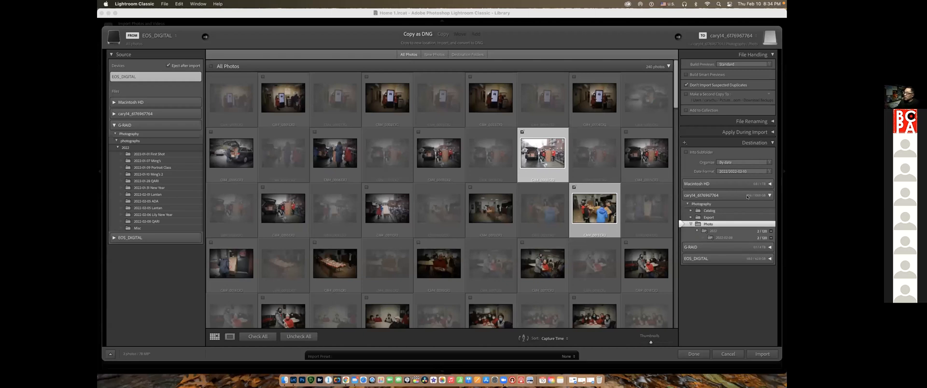
pyautogui.moveTo(747, 197)
pyautogui.click(770, 195)
pyautogui.click(770, 195)
pyautogui.click(702, 204)
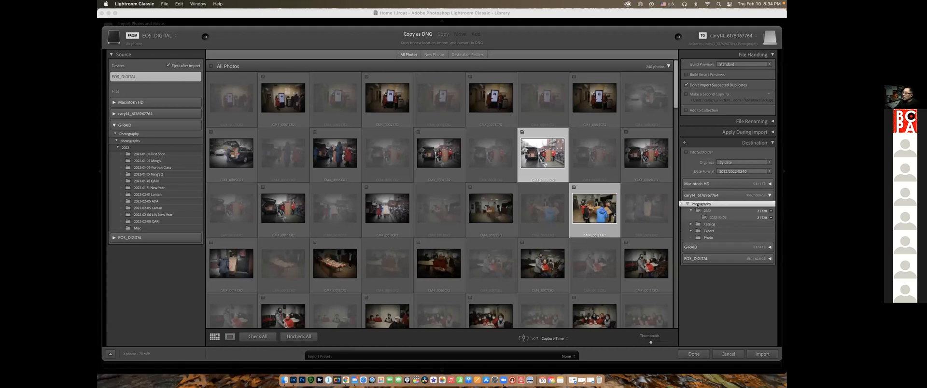
pyautogui.click(713, 237)
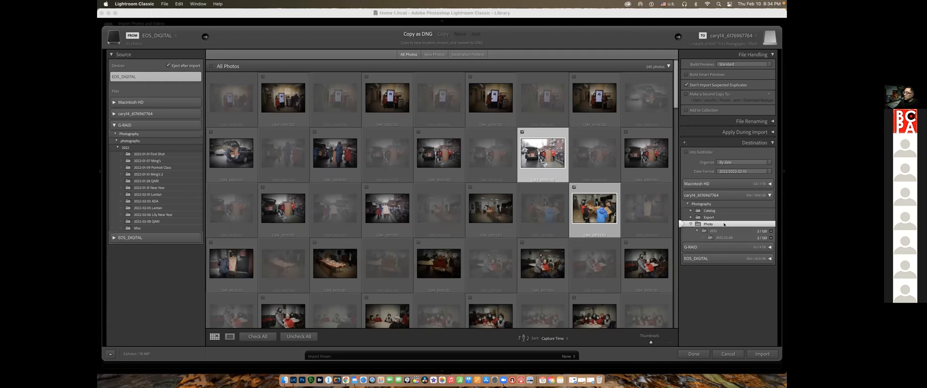
# Import the two checked photos into the catalog and open the 2022-02-08 folder
pyautogui.click(762, 354)
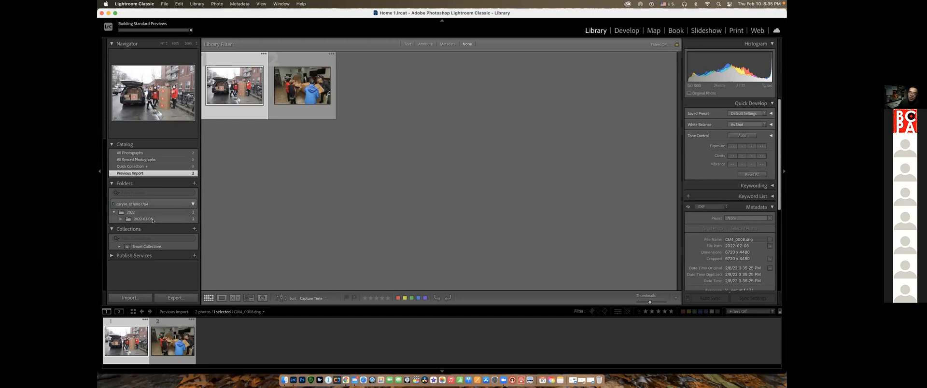
pyautogui.click(182, 220)
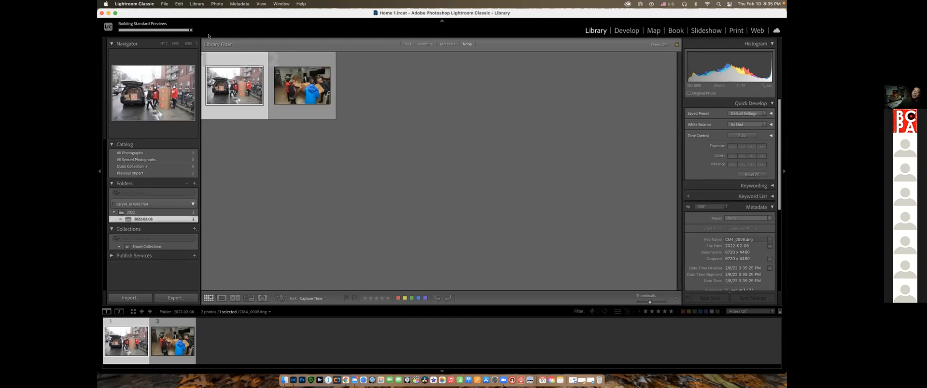
# Open the import window again and close it without importing anything
pyautogui.click(134, 299)
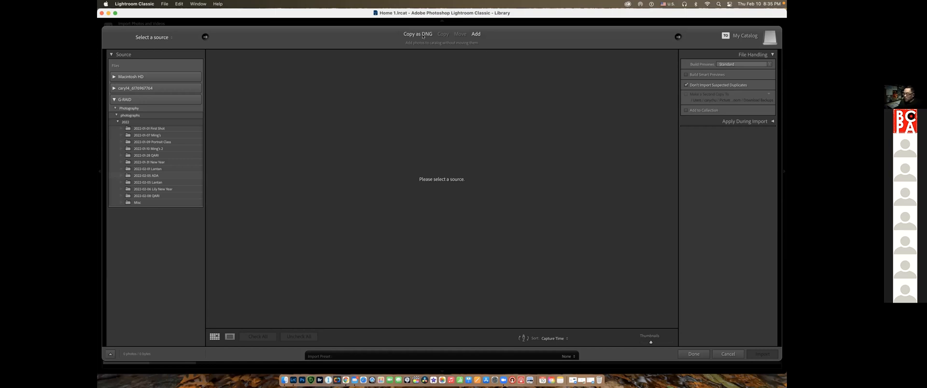
pyautogui.click(728, 354)
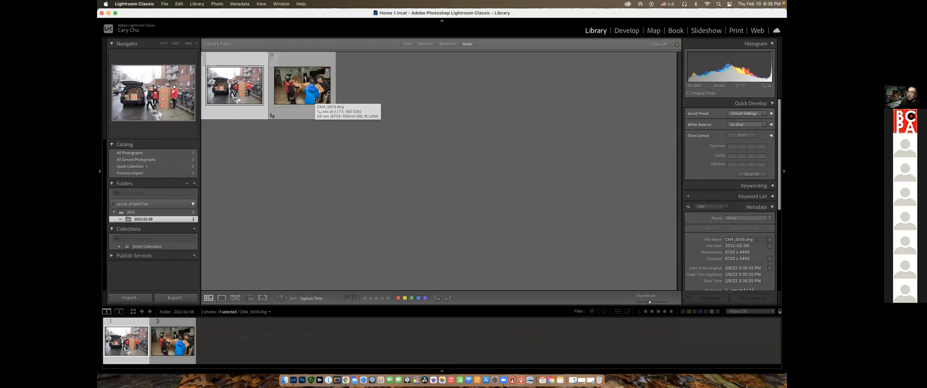
# View both imported photos enlarged one after the other, zooming in and out on the indoor cardboard-box photo
pyautogui.press('e')
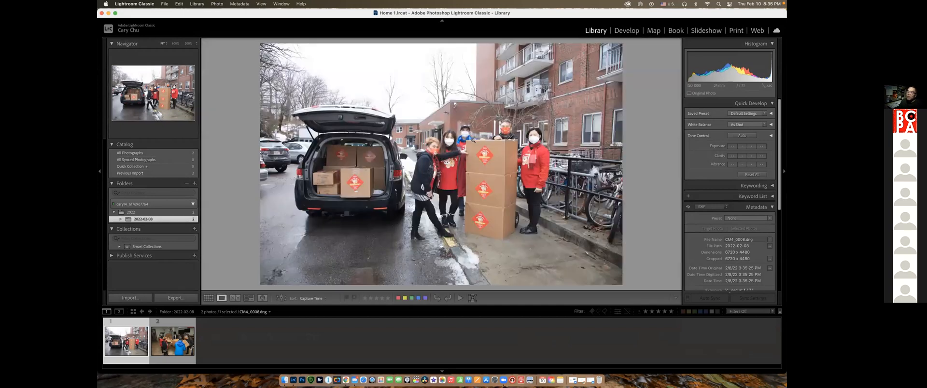
pyautogui.click(172, 340)
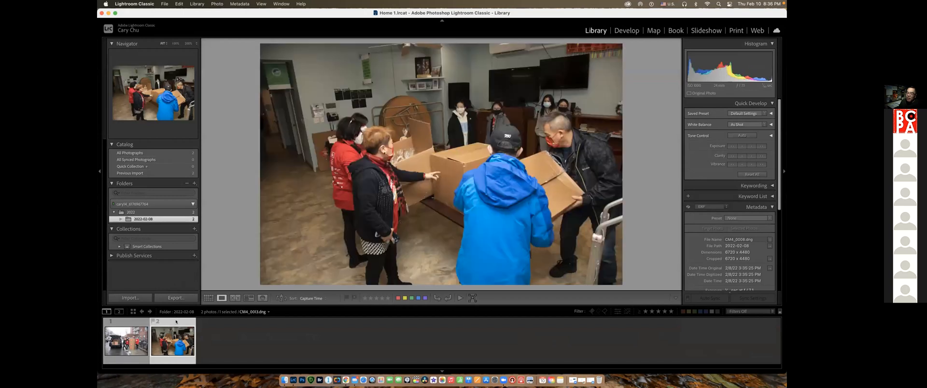
pyautogui.click(122, 333)
pyautogui.click(167, 336)
pyautogui.press('z')
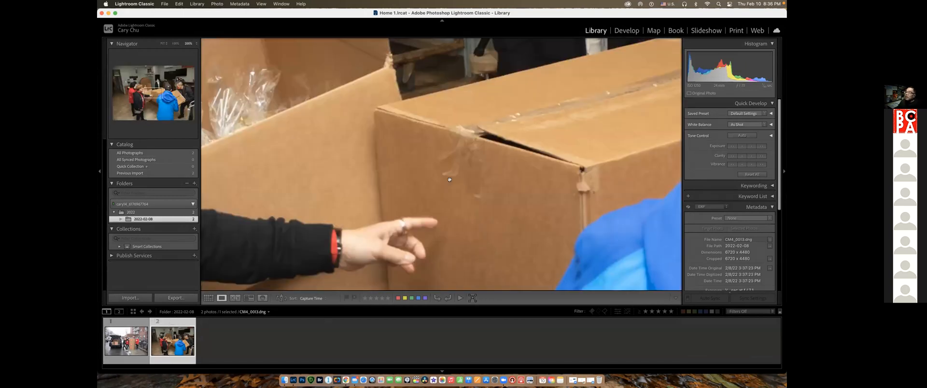
pyautogui.click(444, 192)
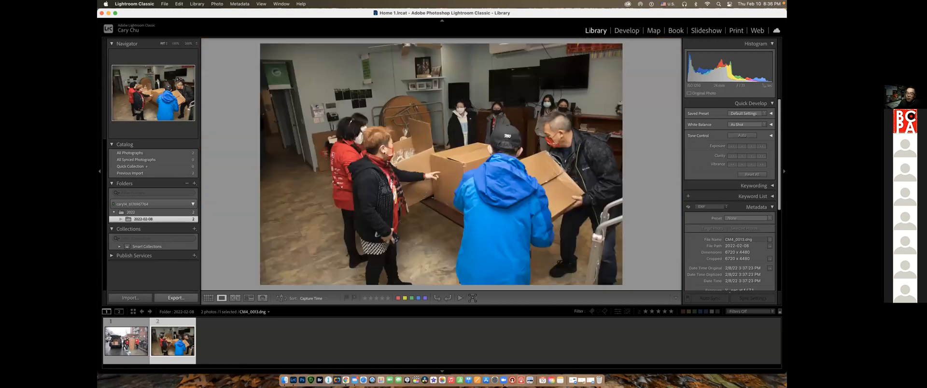
pyautogui.click(126, 344)
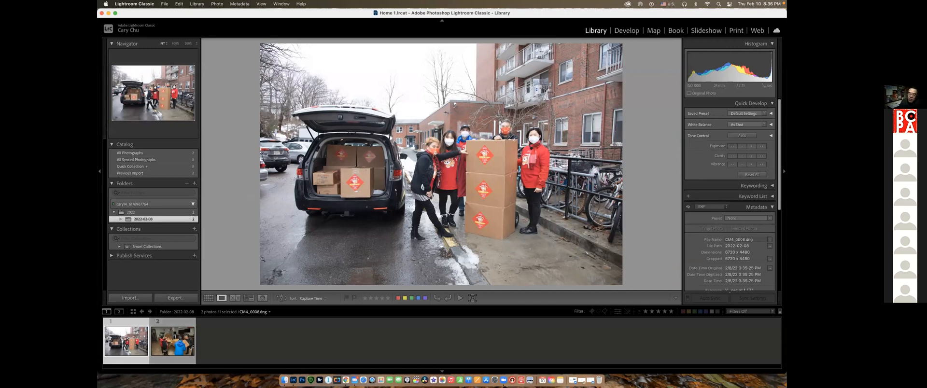
# Start a new import from the EOS_DIGITAL card, go to its last photos and uncheck all of them
pyautogui.click(133, 298)
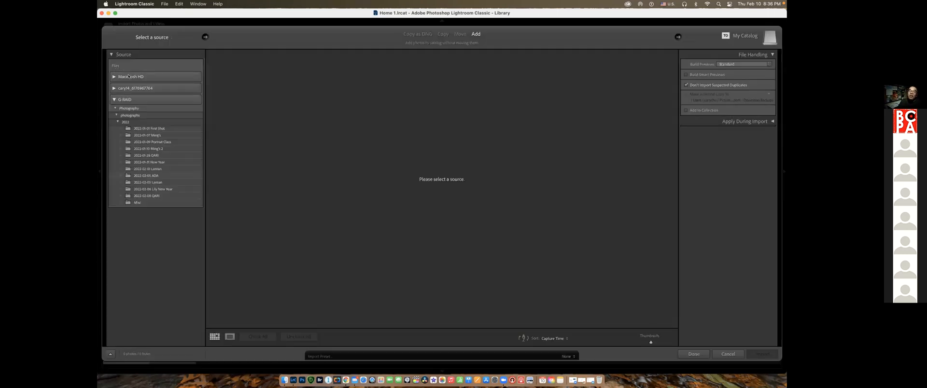
pyautogui.click(130, 76)
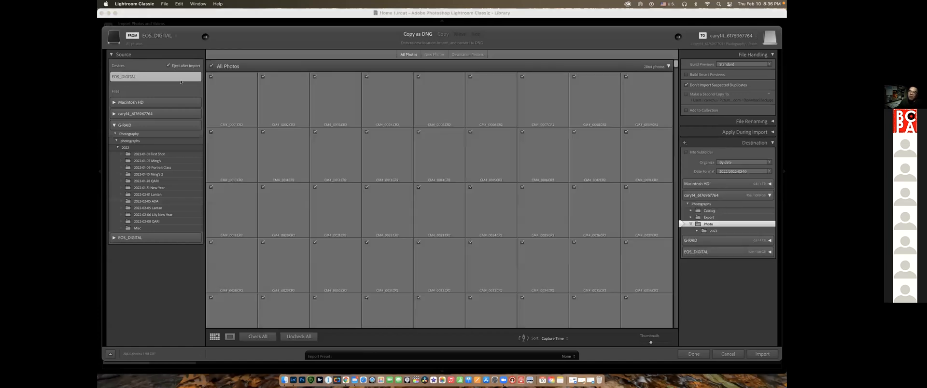
pyautogui.scroll(-2, 409, 85)
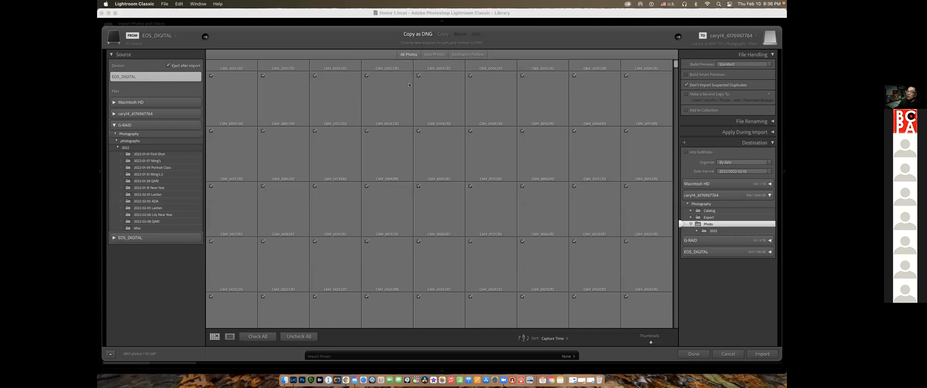
pyautogui.scroll(-1, 472, 116)
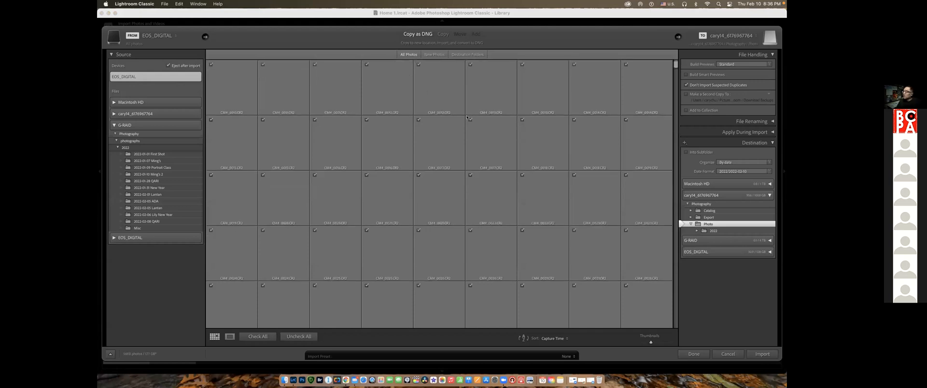
pyautogui.scroll(-3, 475, 123)
pyautogui.scroll(-3, 476, 123)
pyautogui.scroll(-5, 639, 74)
pyautogui.moveTo(675, 69); pyautogui.dragTo(675, 329)
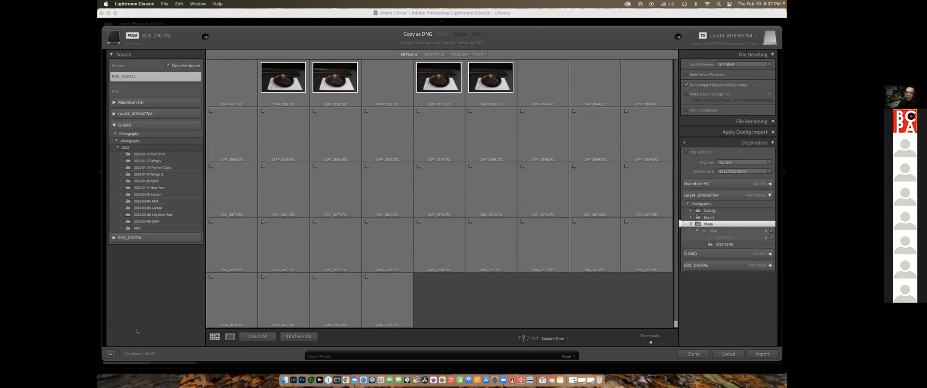
pyautogui.click(299, 337)
# Check four food photos and two blue-lit stage group photos near the end of the card for import
pyautogui.click(366, 222)
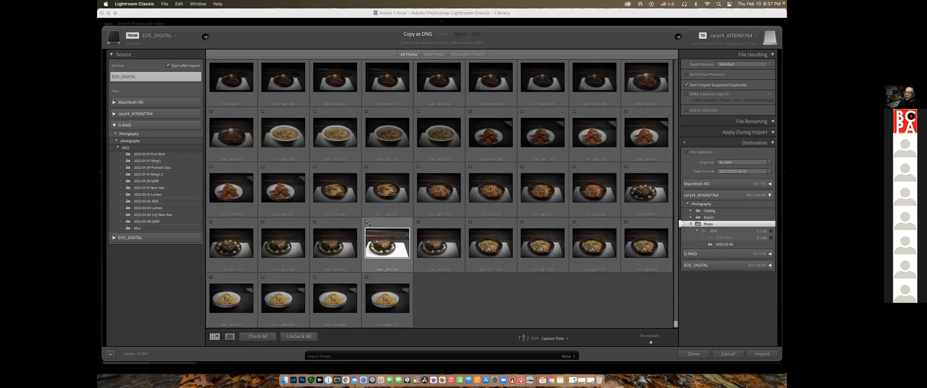
pyautogui.click(367, 166)
pyautogui.click(366, 112)
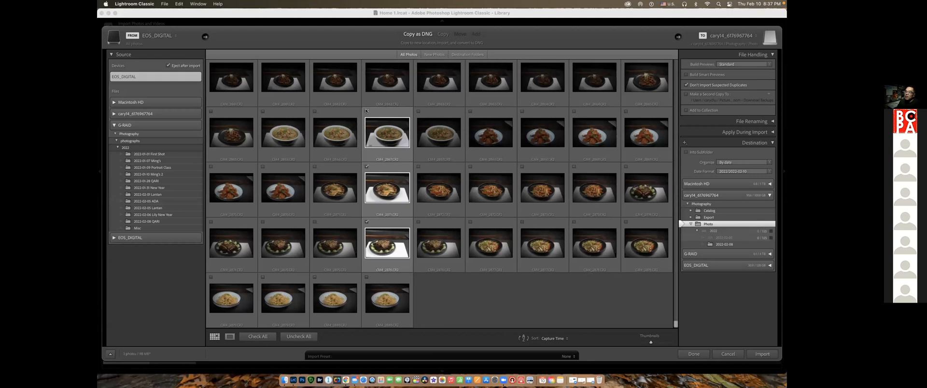
pyautogui.scroll(2, 367, 106)
pyautogui.click(366, 100)
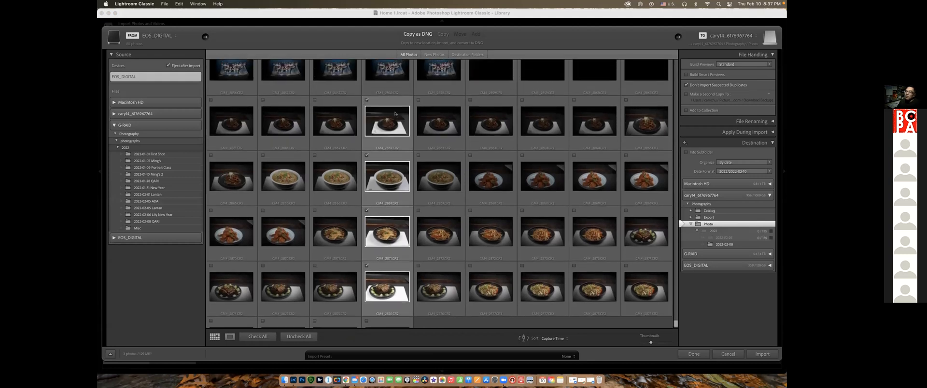
pyautogui.scroll(3, 338, 116)
pyautogui.click(314, 118)
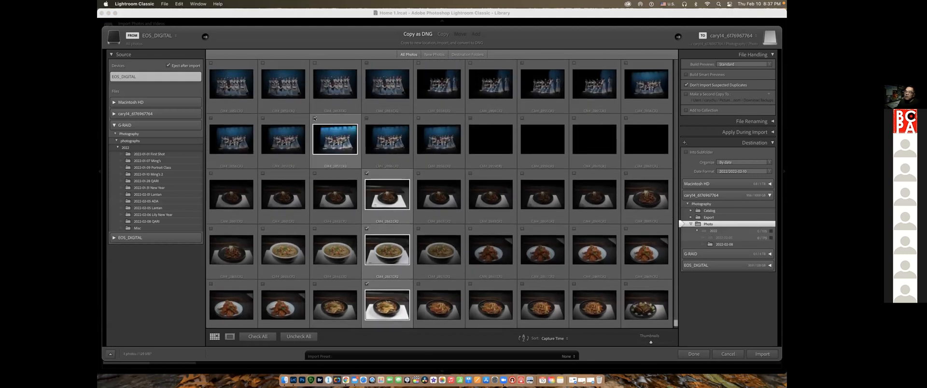
pyautogui.click(418, 118)
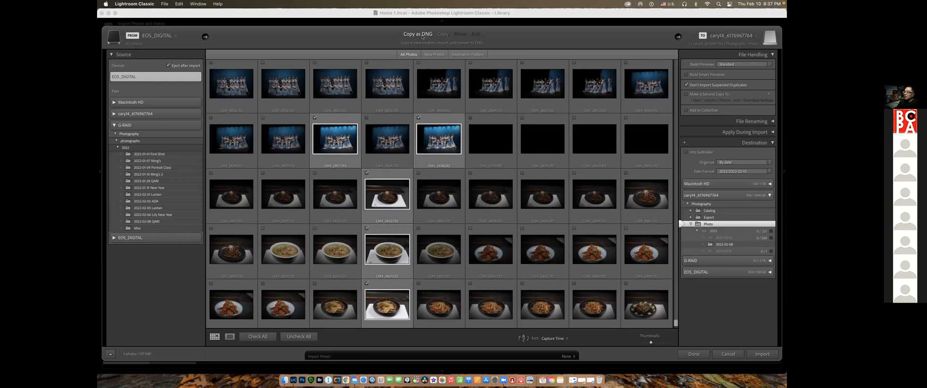
# Import the six checked photos as DNG, and view the contents of the 2022-02-05 and 2022-02-08 folders
pyautogui.click(685, 85)
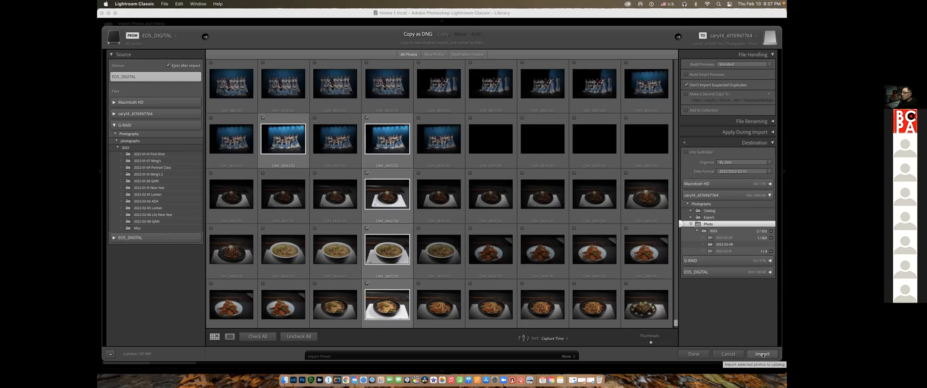
pyautogui.click(762, 355)
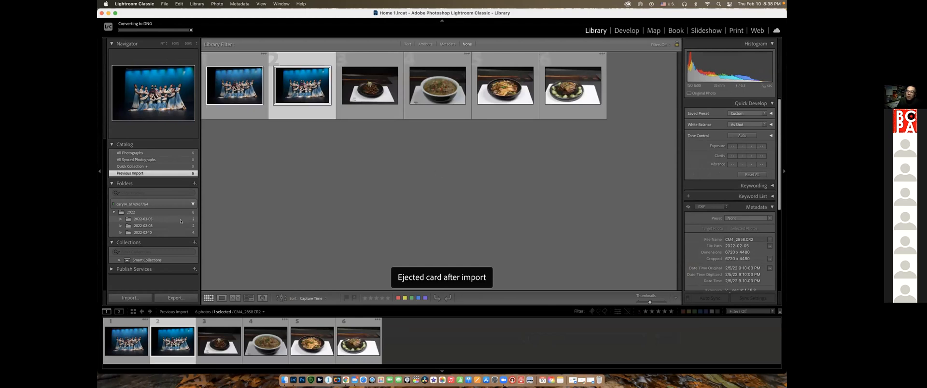
pyautogui.click(153, 220)
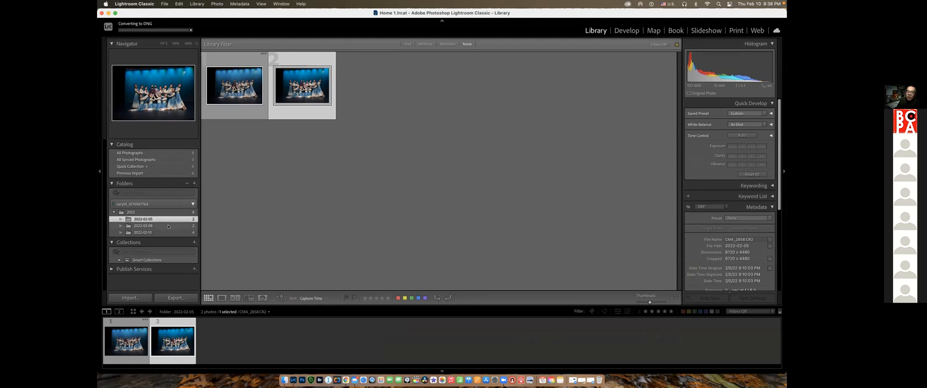
pyautogui.click(169, 226)
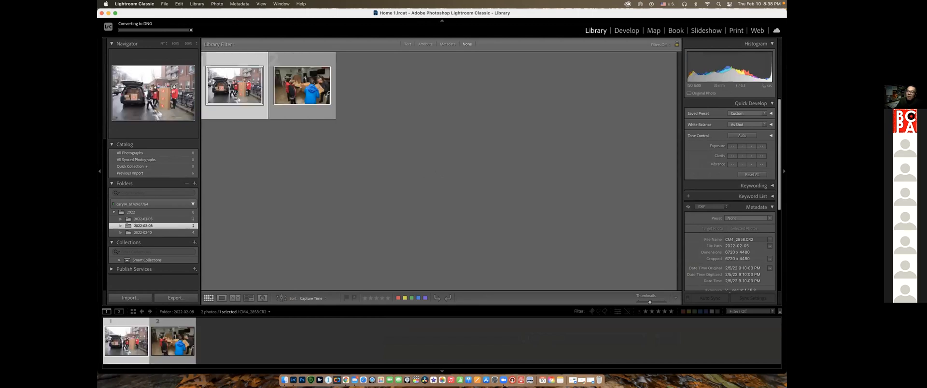
# Open the 2022-02-10 folder and view its four food photos enlarged one after the other
pyautogui.click(163, 232)
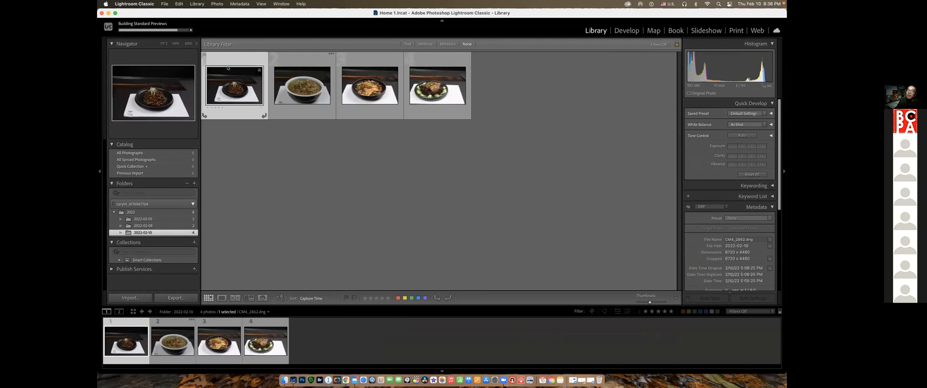
pyautogui.doubleClick(235, 86)
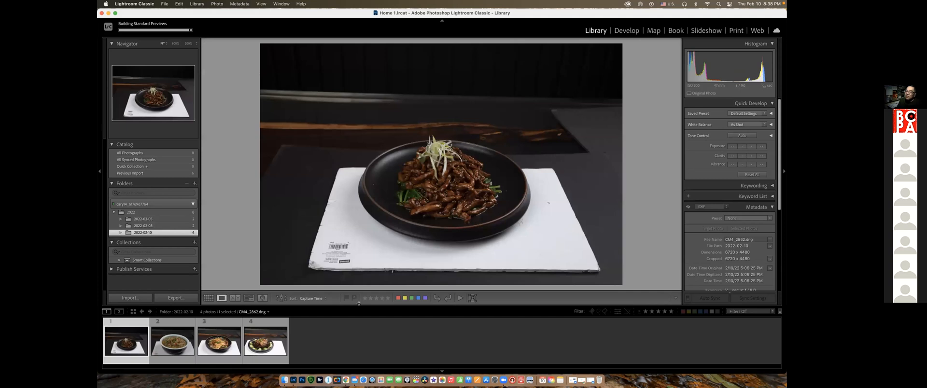
pyautogui.click(173, 341)
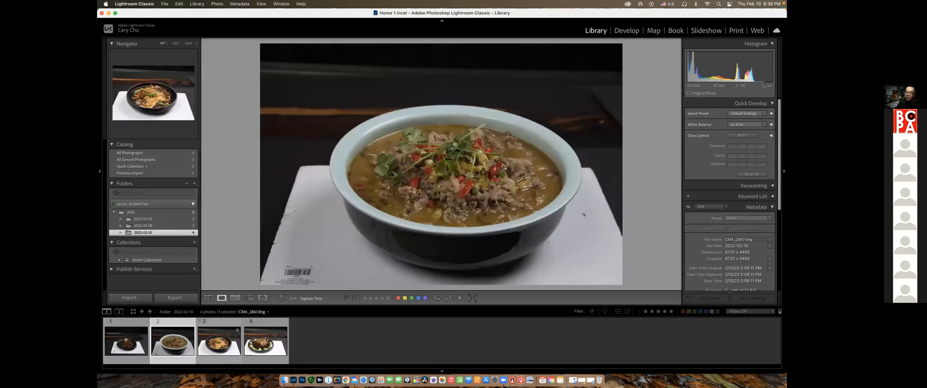
pyautogui.click(221, 340)
pyautogui.press('Right')
# Rename the 2022-02-05 folder as "2022-02-05 ADA"
pyautogui.click(159, 220)
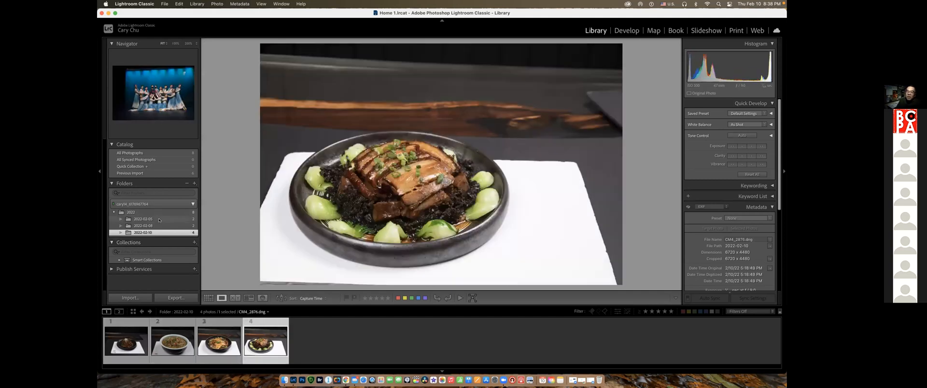
pyautogui.rightClick(160, 219)
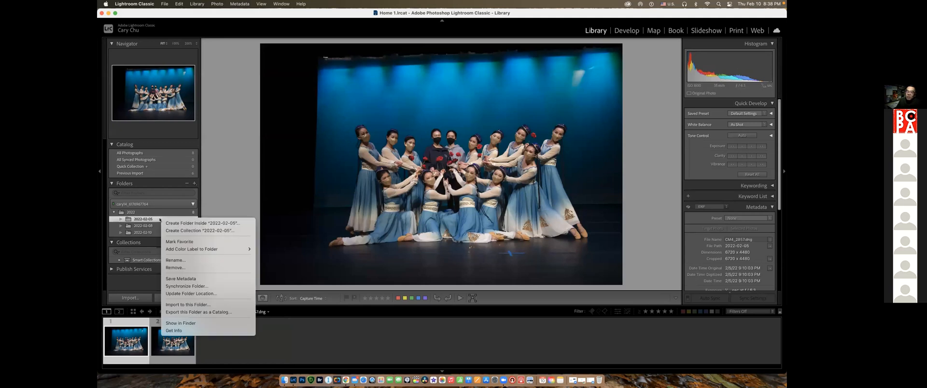
pyautogui.click(180, 260)
pyautogui.click(439, 108)
pyautogui.write('ADA')
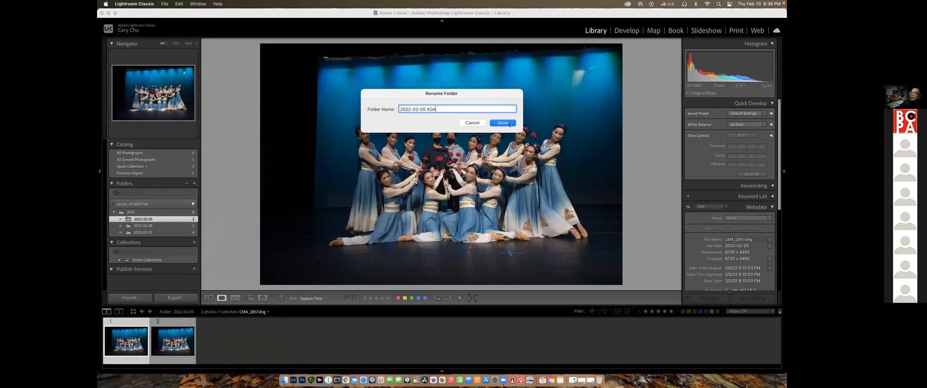
pyautogui.press('Return')
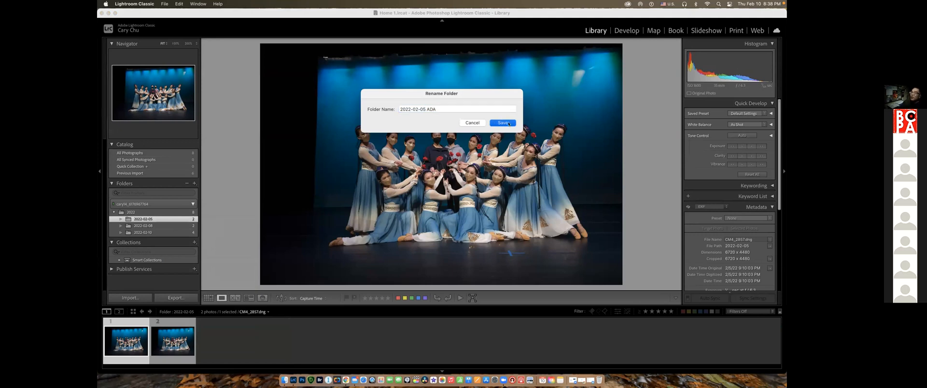
# Rename the 2022-02-08 folder as "2022-02-08 QARI"
pyautogui.click(161, 225)
pyautogui.rightClick(160, 225)
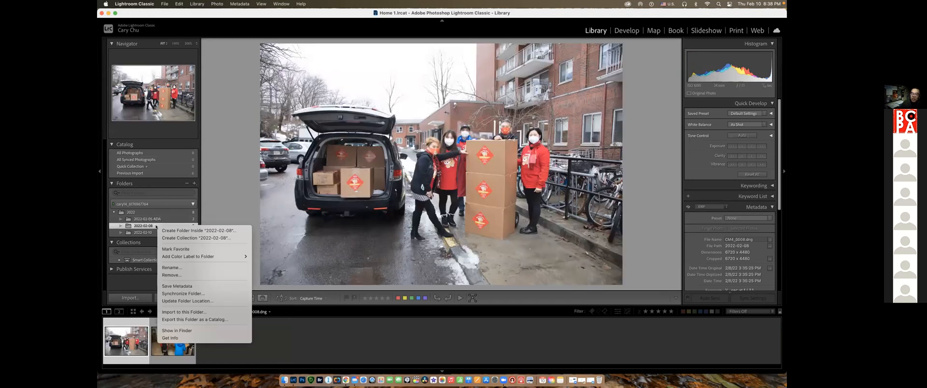
pyautogui.click(172, 267)
pyautogui.click(433, 109)
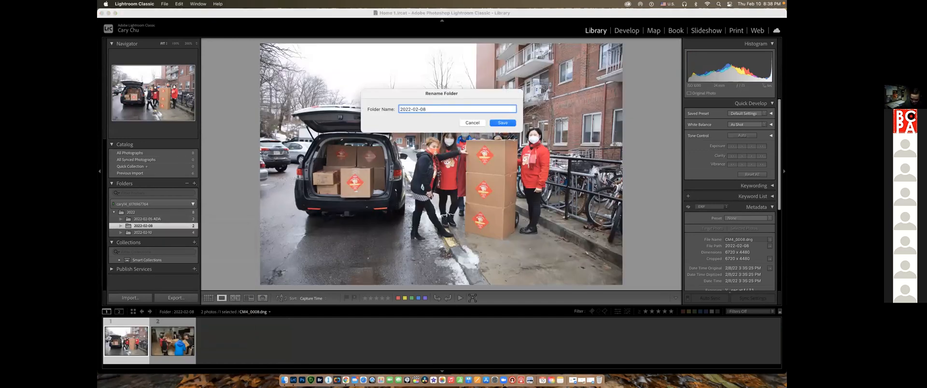
pyautogui.write('QARI')
pyautogui.press('Return')
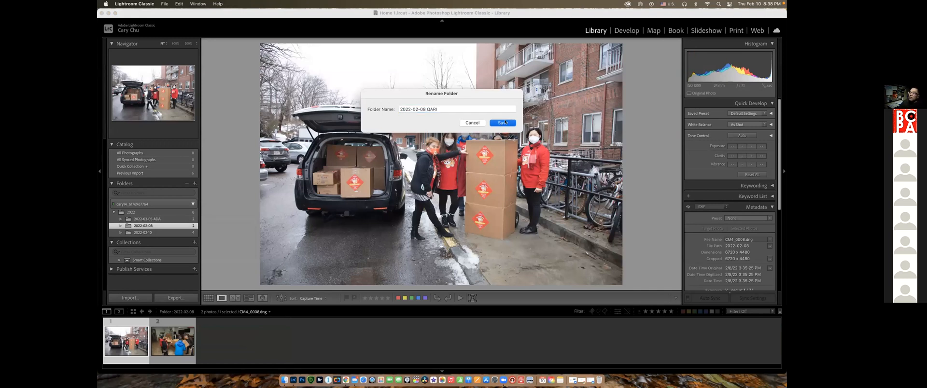
# Rename the 2022-02-10 folder as "2022-02-10 Hundred Miles"
pyautogui.click(157, 235)
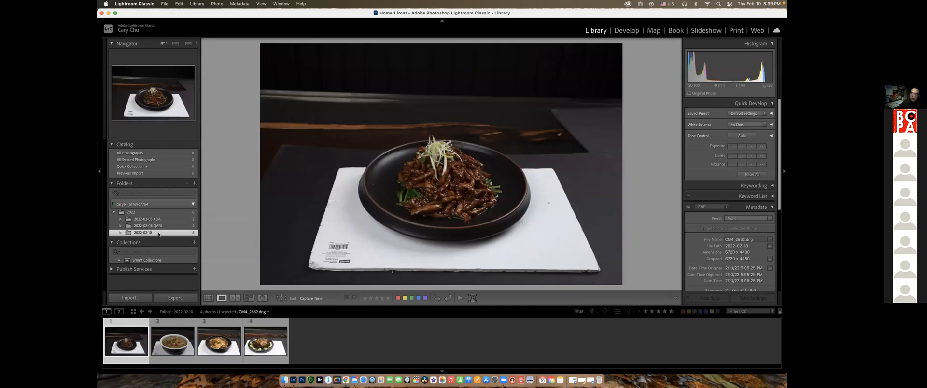
pyautogui.rightClick(158, 233)
pyautogui.click(241, 274)
pyautogui.press('Right')
pyautogui.write('Hundred Mi')
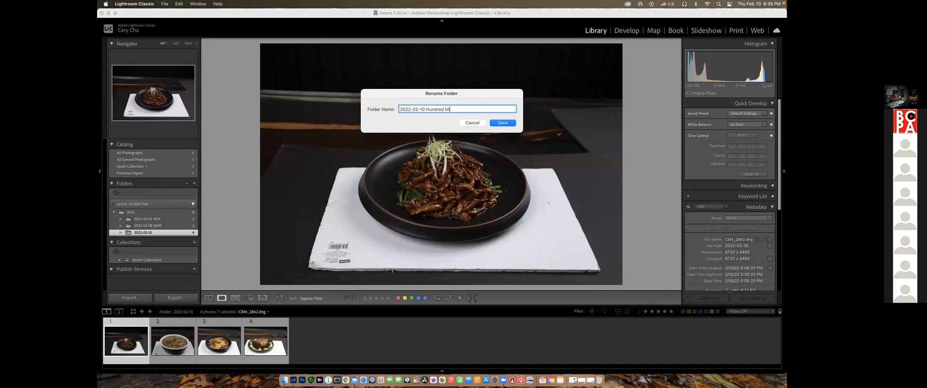
pyautogui.press('Return')
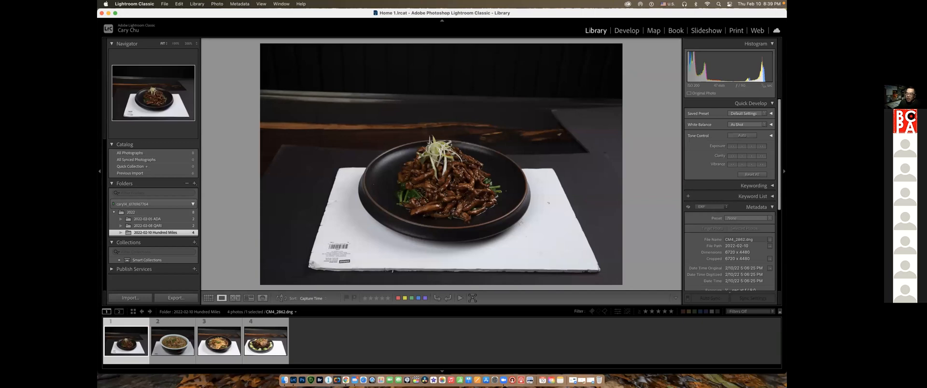
# Switch to Finder and browse the external drive through Photography, Photo and 2022 to view the contents of the 2022-02-05 ADA folder
pyautogui.click(284, 379)
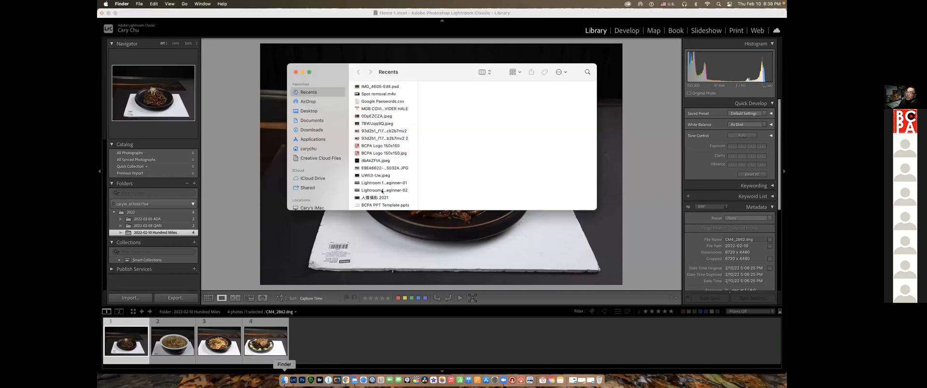
pyautogui.scroll(-3, 315, 181)
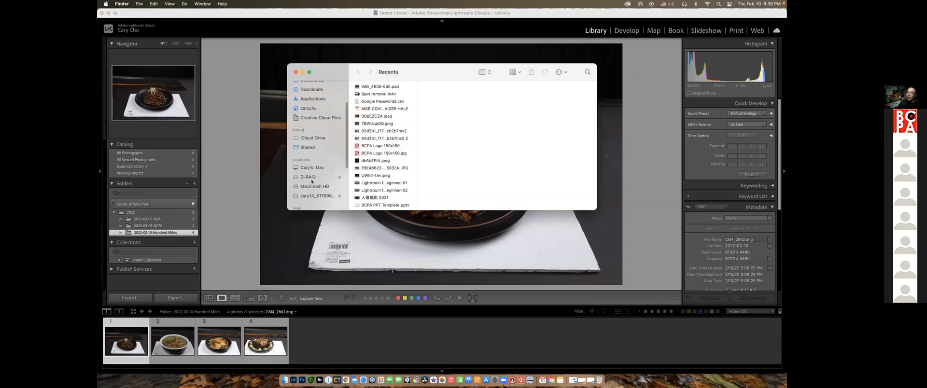
pyautogui.click(317, 195)
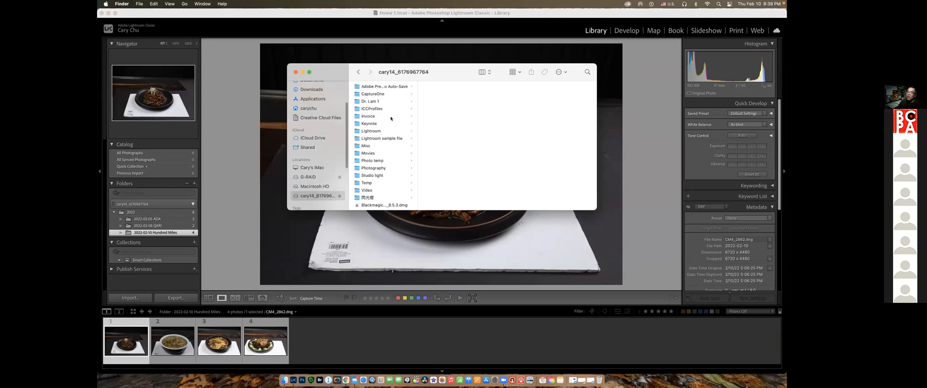
pyautogui.scroll(-5, 386, 145)
pyautogui.click(374, 97)
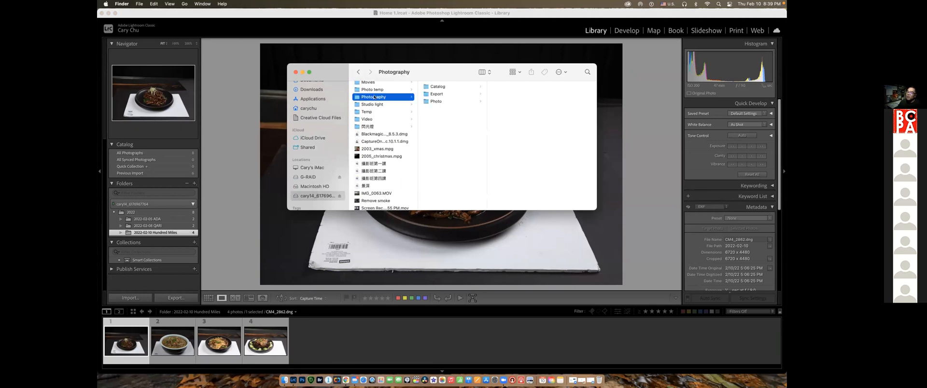
pyautogui.click(429, 102)
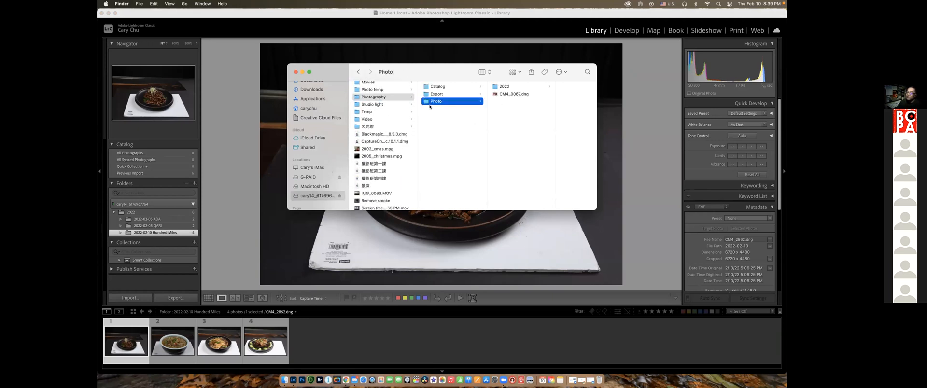
pyautogui.click(506, 87)
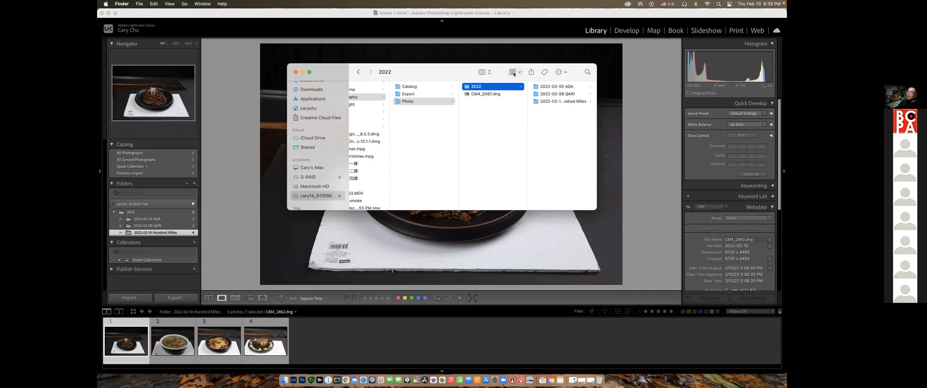
pyautogui.click(558, 88)
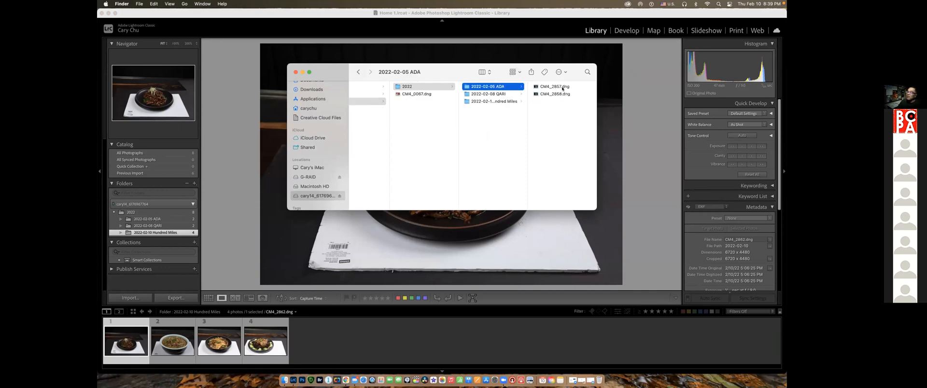
# Compare the 2022-02-05 ADA folder's photo grid in Lightroom Classic with Finder, then view the QARI and Hundred Miles folders in Finder
pyautogui.click(161, 220)
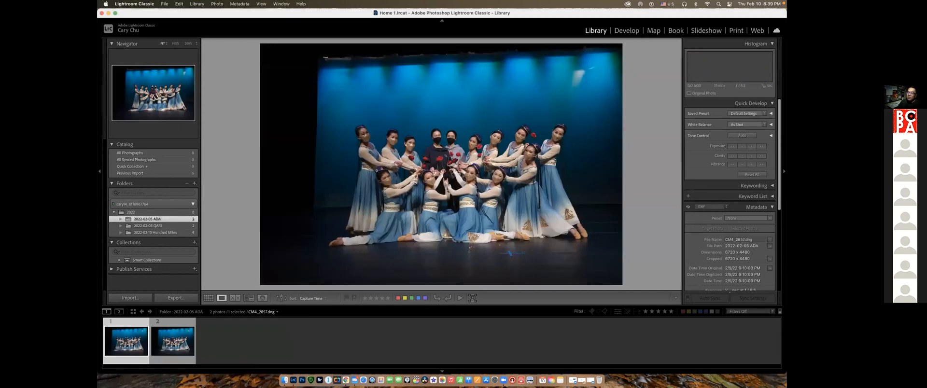
pyautogui.click(208, 298)
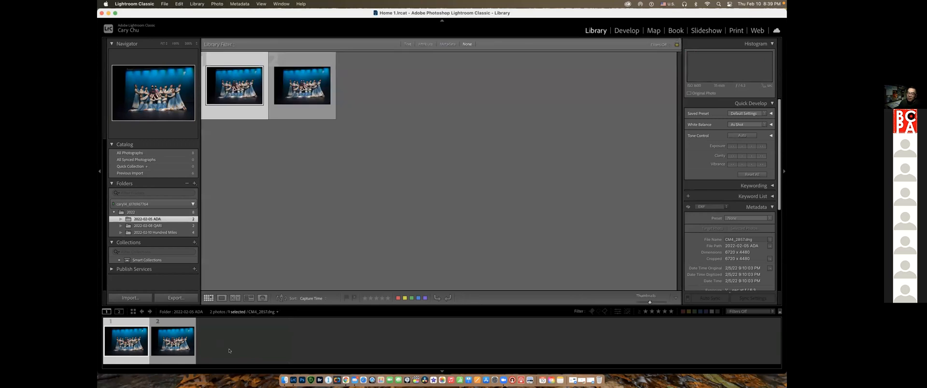
pyautogui.click(284, 380)
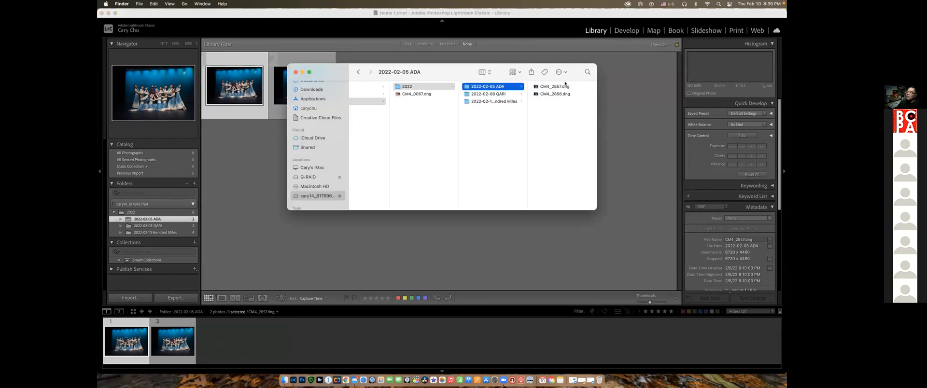
pyautogui.click(490, 95)
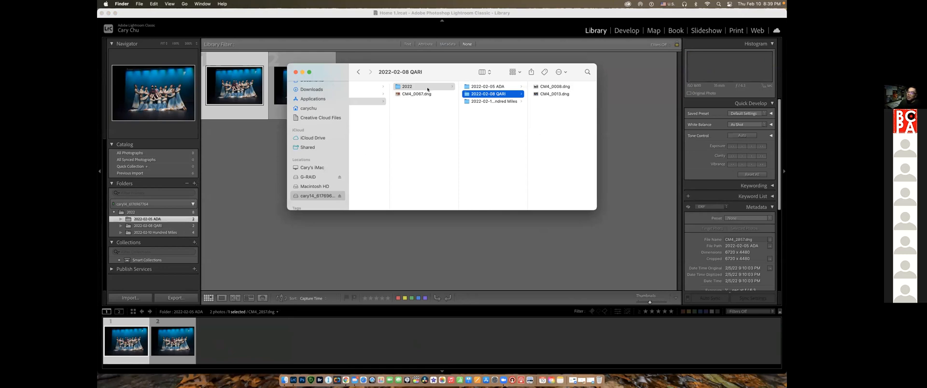
pyautogui.click(464, 102)
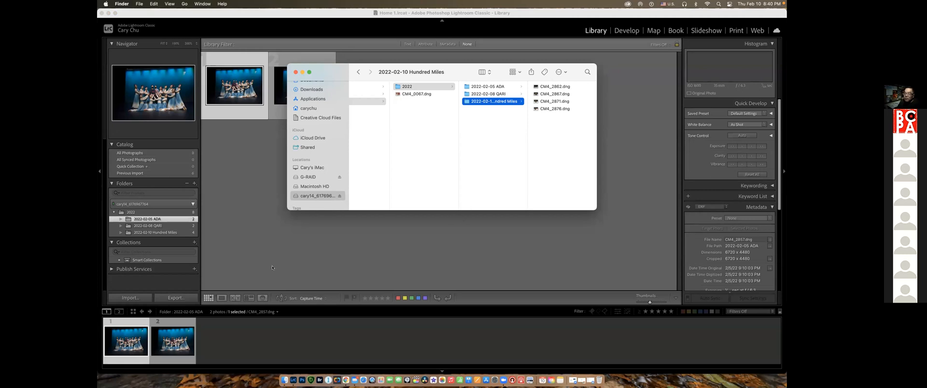
# Return to Lightroom Classic and show all photos in the 2022 folder, switching to the enlarged view and back to the grid
pyautogui.click(319, 232)
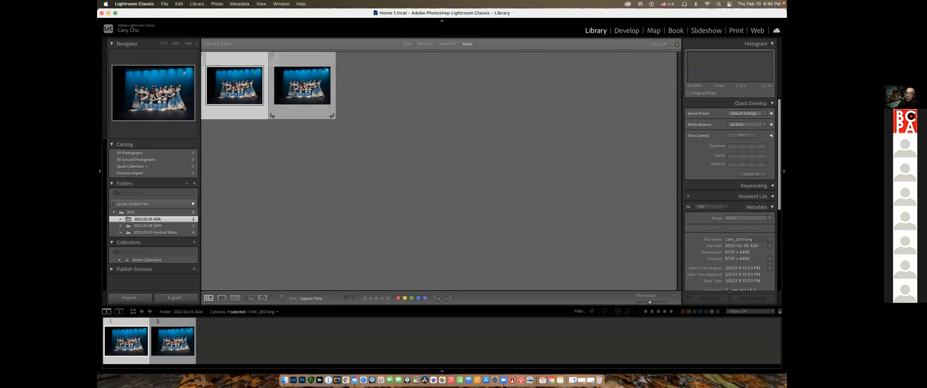
pyautogui.click(132, 212)
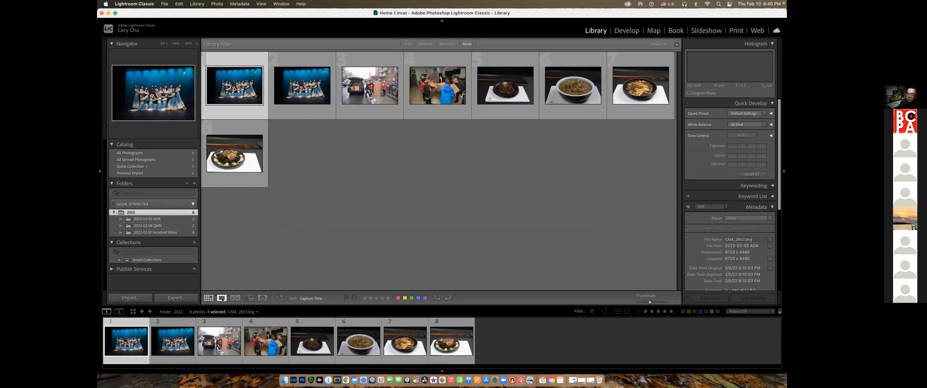
pyautogui.click(221, 298)
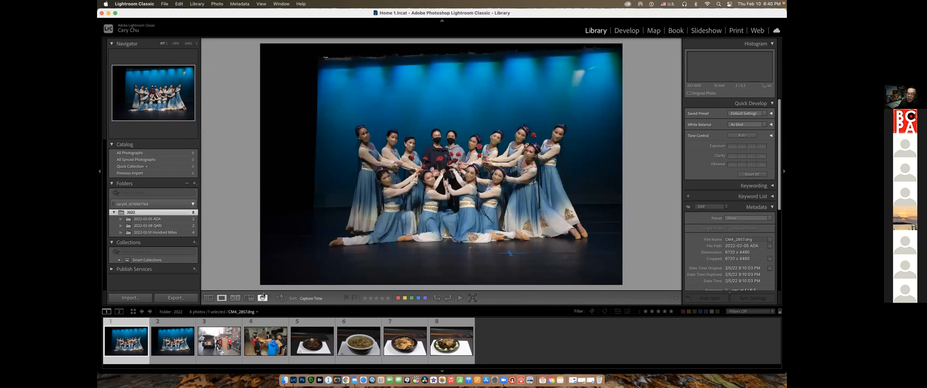
pyautogui.click(208, 298)
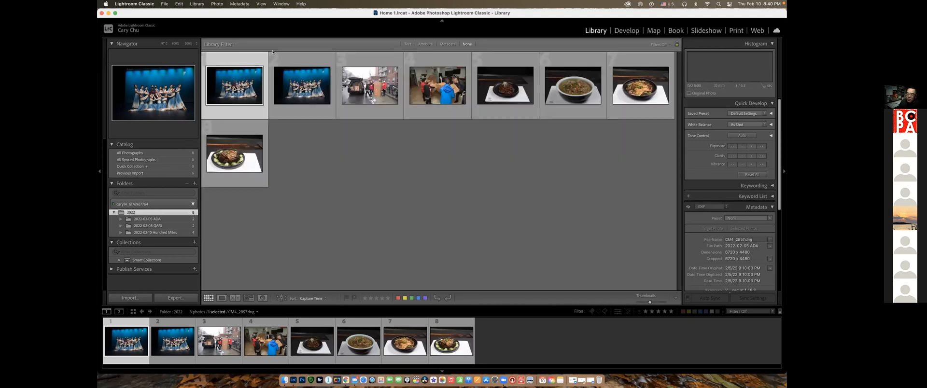
# View the soup bowl photo enlarged, and look through the stage, cardboard-box and other food photos of the 2022 folder
pyautogui.click(575, 80)
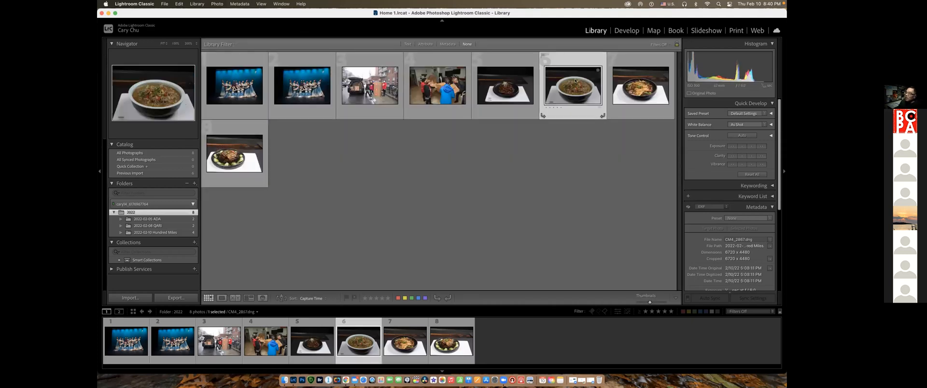
pyautogui.doubleClick(575, 81)
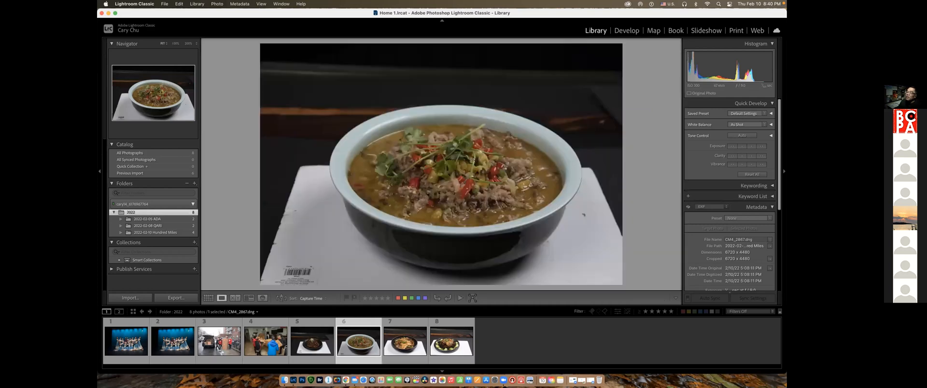
pyautogui.click(134, 340)
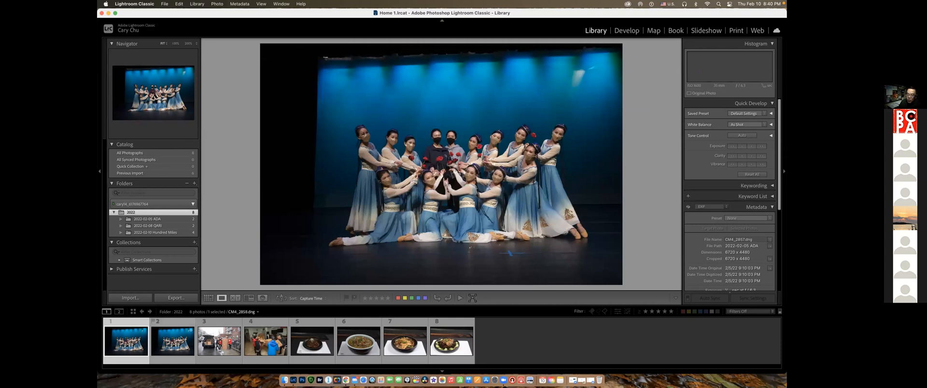
pyautogui.click(218, 340)
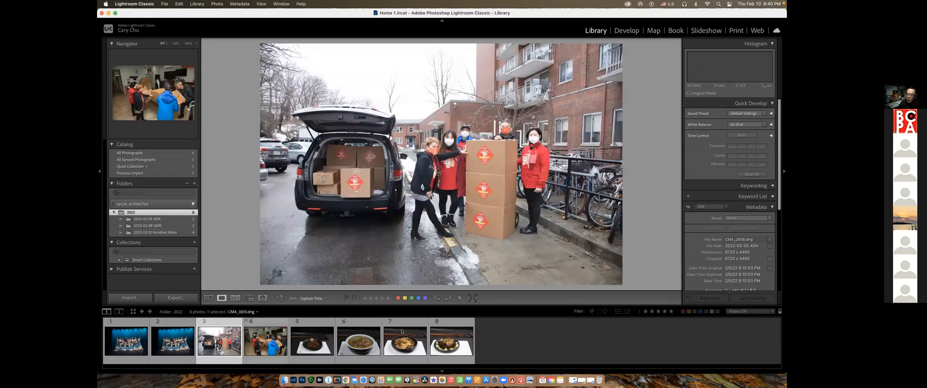
pyautogui.click(451, 341)
pyautogui.click(405, 342)
pyautogui.click(312, 341)
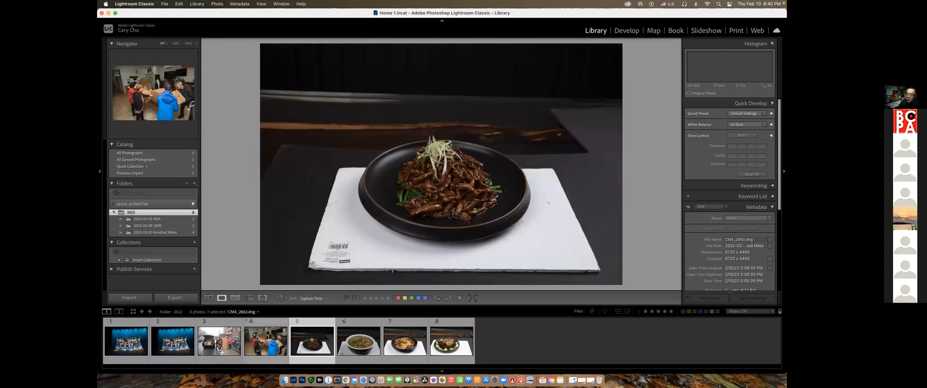
pyautogui.click(262, 340)
pyautogui.click(229, 337)
pyautogui.click(316, 340)
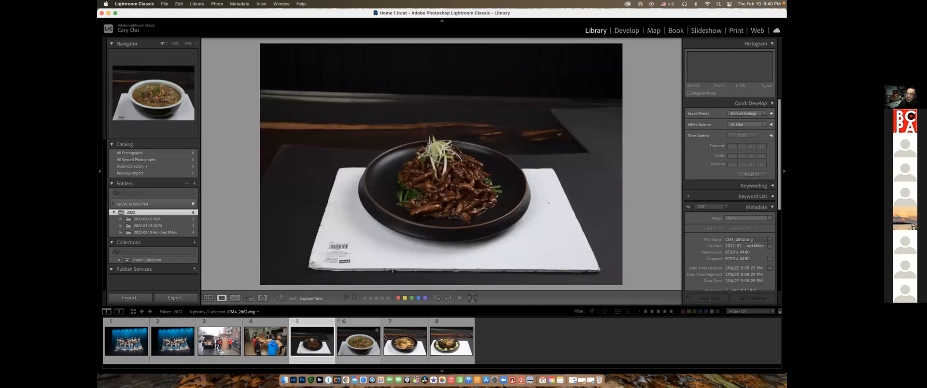
# Look through the remaining food photos and inspect the sliced pork dish magnified, panning across its details before returning to the full view
pyautogui.click(375, 339)
pyautogui.click(405, 341)
pyautogui.click(451, 342)
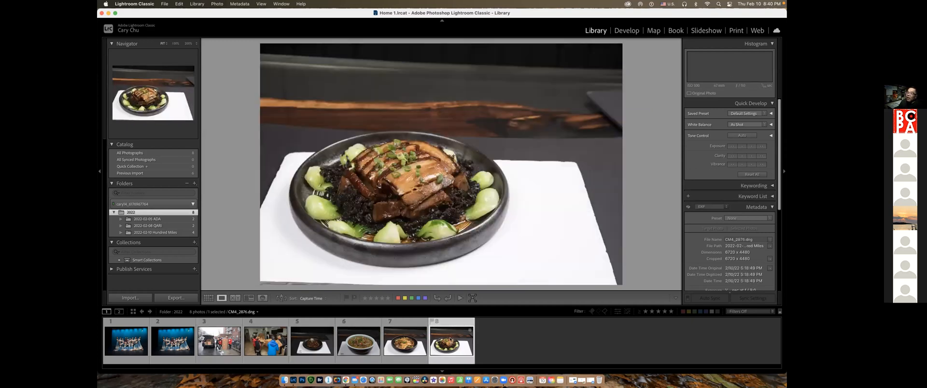
pyautogui.click(411, 200)
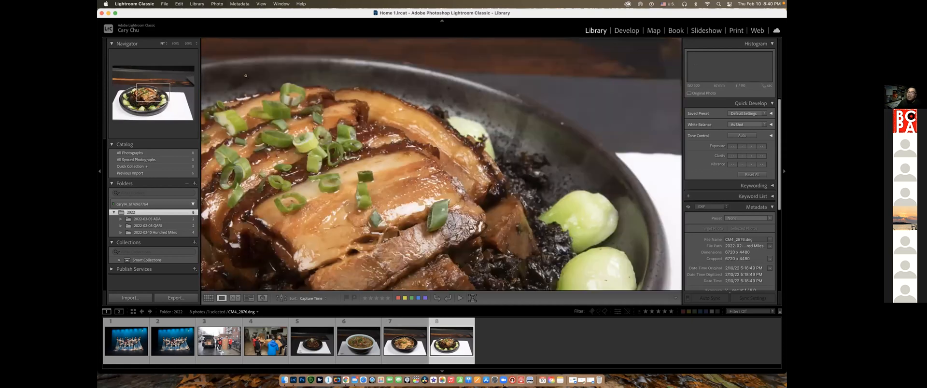
pyautogui.click(415, 183)
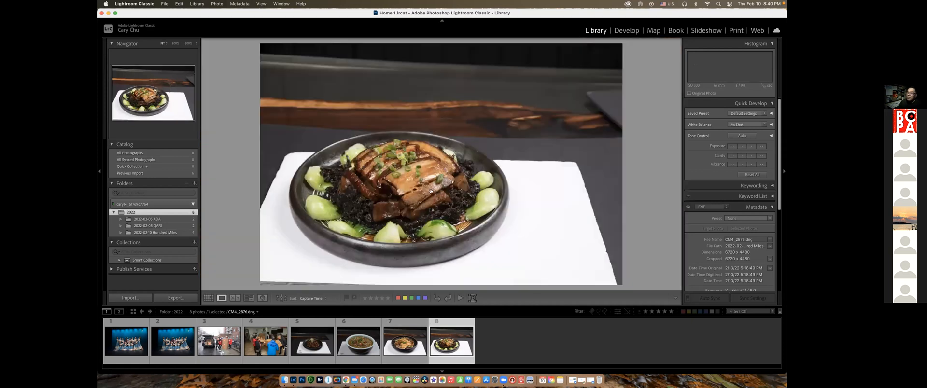
pyautogui.click(521, 189)
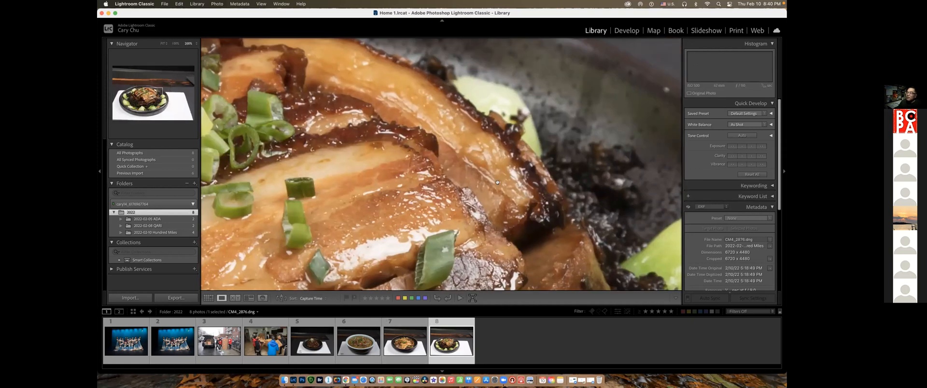
pyautogui.moveTo(364, 220); pyautogui.dragTo(470, 235)
pyautogui.scroll(-3, 469, 235)
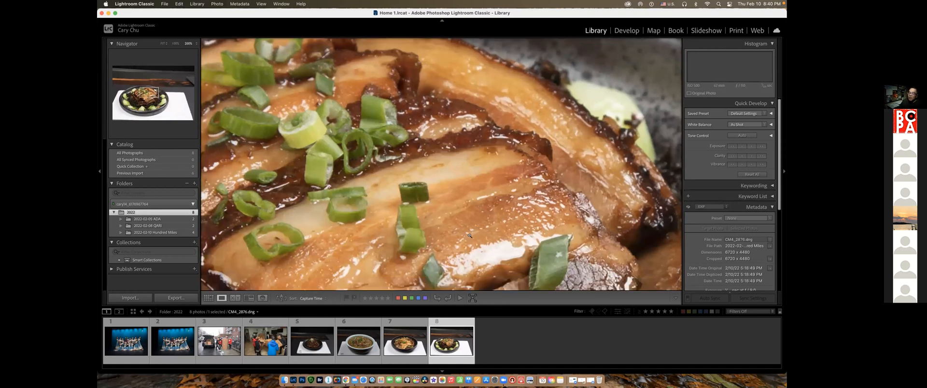
pyautogui.scroll(-2, 469, 236)
pyautogui.hscroll(-5, 469, 236)
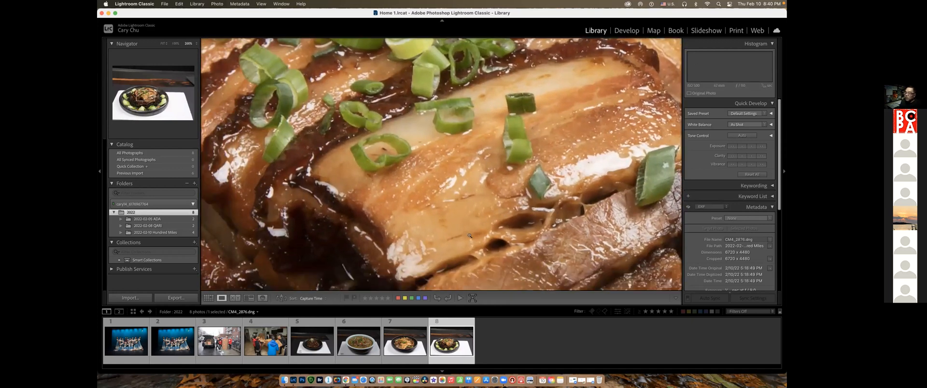
pyautogui.click(469, 235)
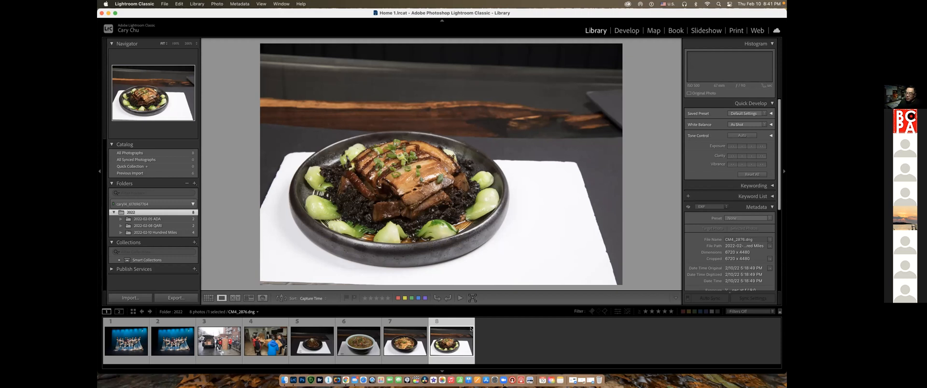
# Switch to Finder and browse the external drive through Photography, Photo and 2022 to the 2022-02-05 ADA folder
pyautogui.click(284, 380)
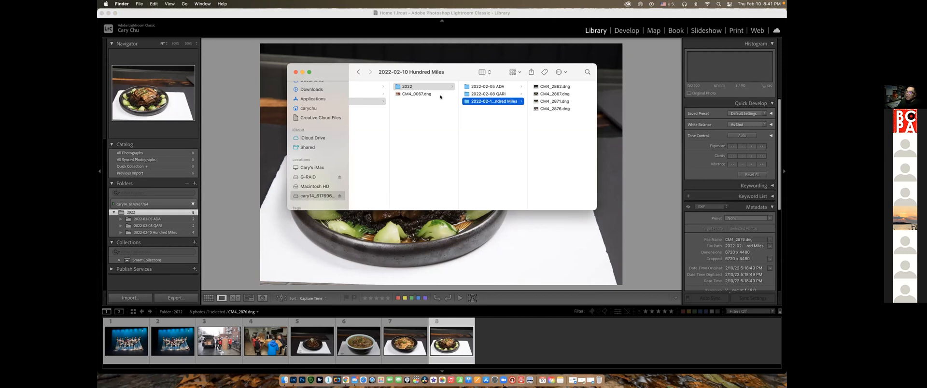
pyautogui.rightClick(285, 380)
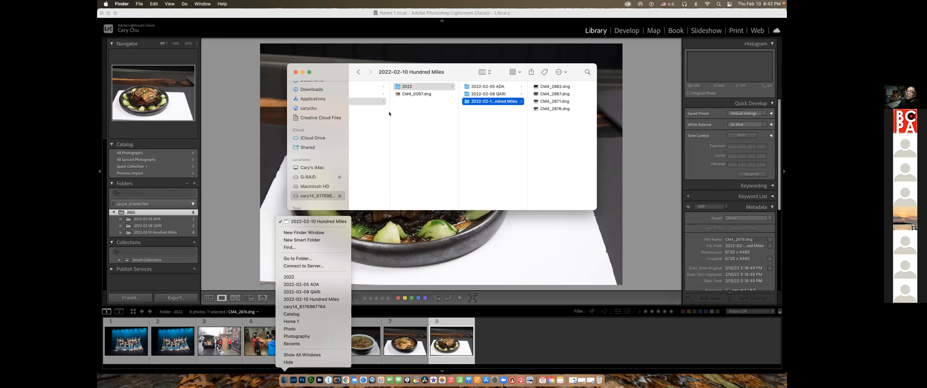
pyautogui.click(363, 104)
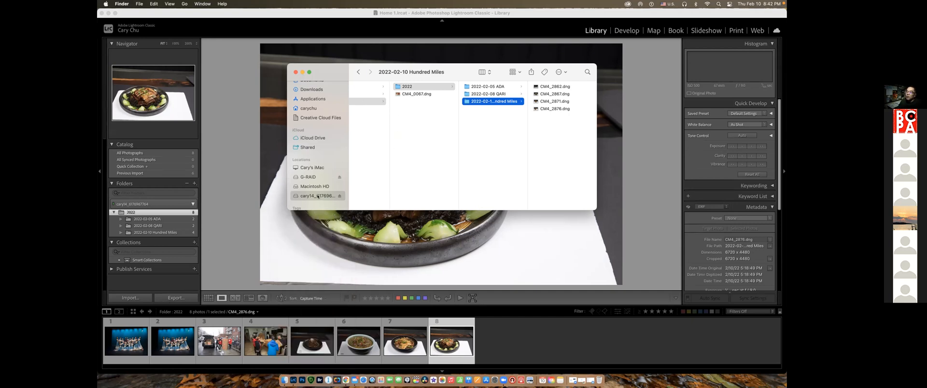
pyautogui.click(317, 197)
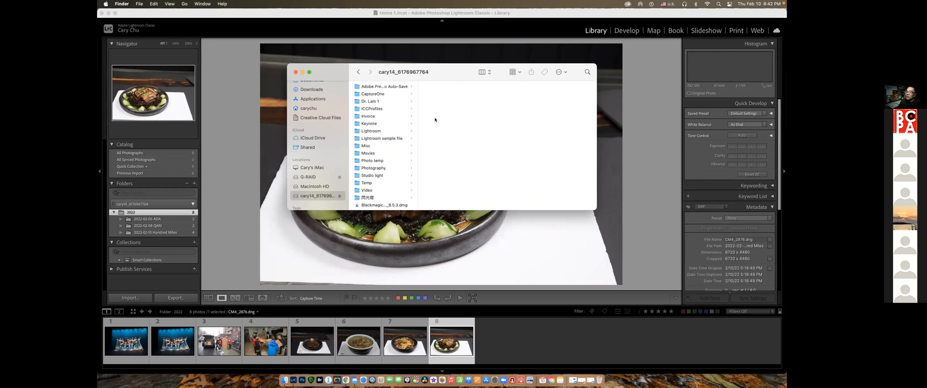
pyautogui.click(374, 168)
pyautogui.click(437, 102)
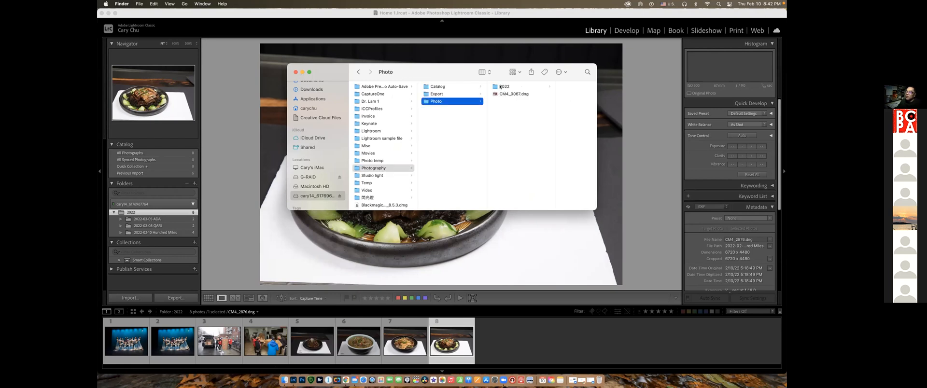
pyautogui.click(500, 87)
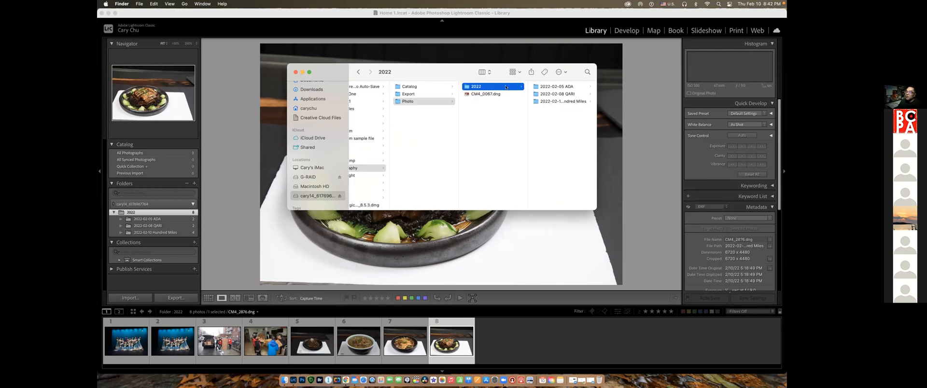
pyautogui.click(548, 88)
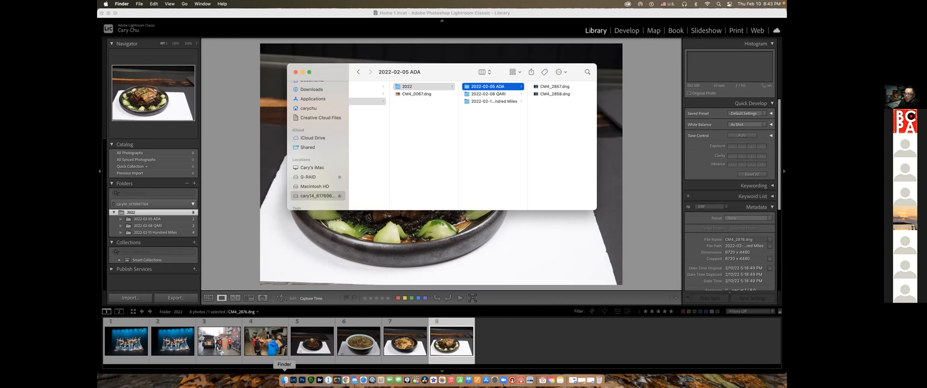
# Open a second Finder window offset from the first, dismiss Lightroom Classic's import window, and show the EOS_DIGITAL card's contents in Finder
pyautogui.rightClick(284, 380)
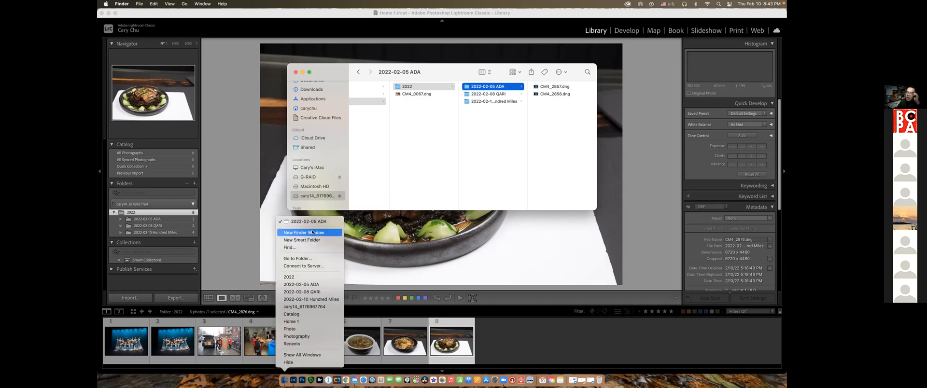
pyautogui.press('Return')
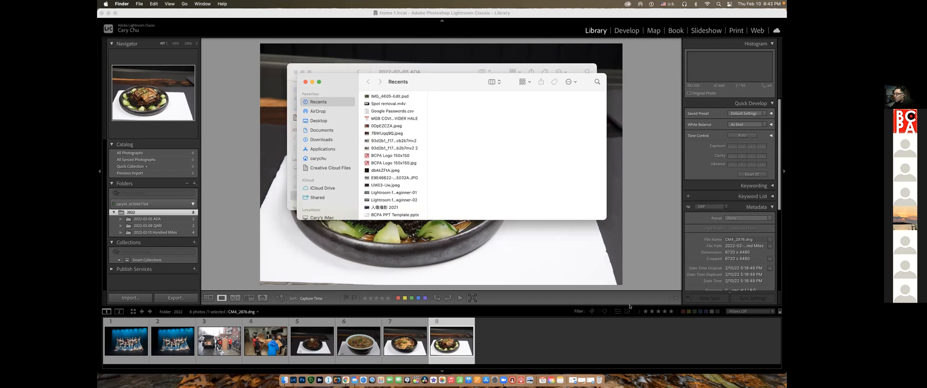
pyautogui.moveTo(457, 80); pyautogui.dragTo(642, 148)
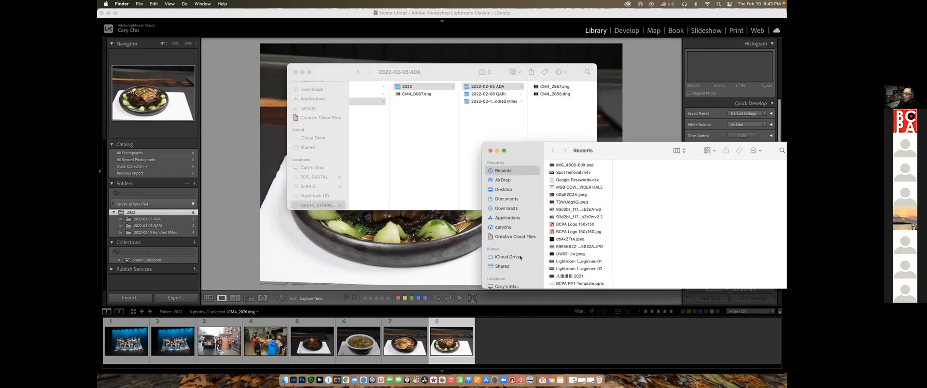
pyautogui.scroll(-4, 513, 267)
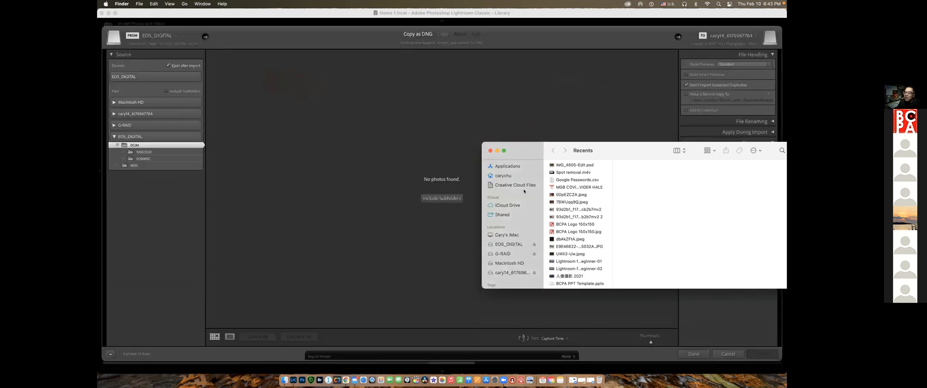
pyautogui.click(731, 355)
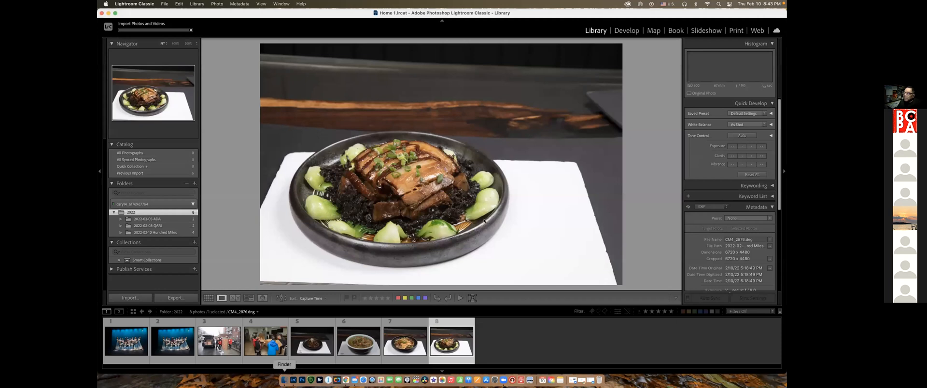
pyautogui.click(284, 379)
pyautogui.click(509, 245)
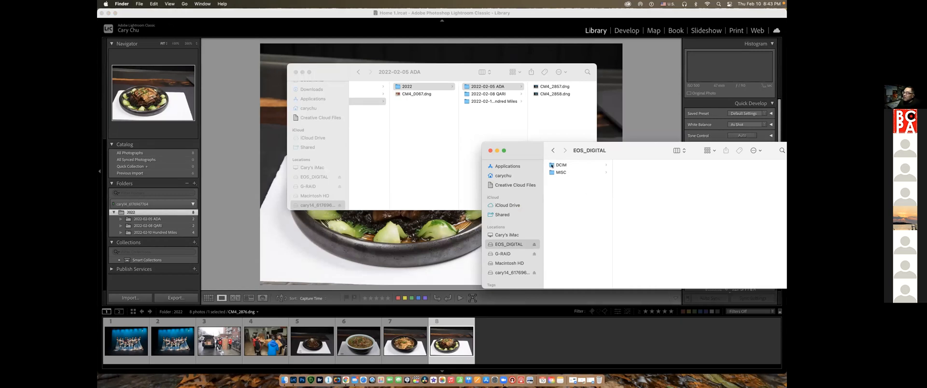
pyautogui.click(128, 299)
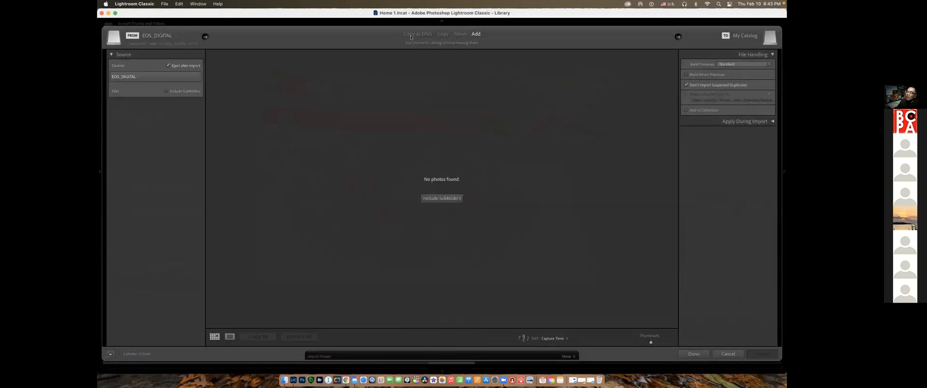
pyautogui.click(414, 34)
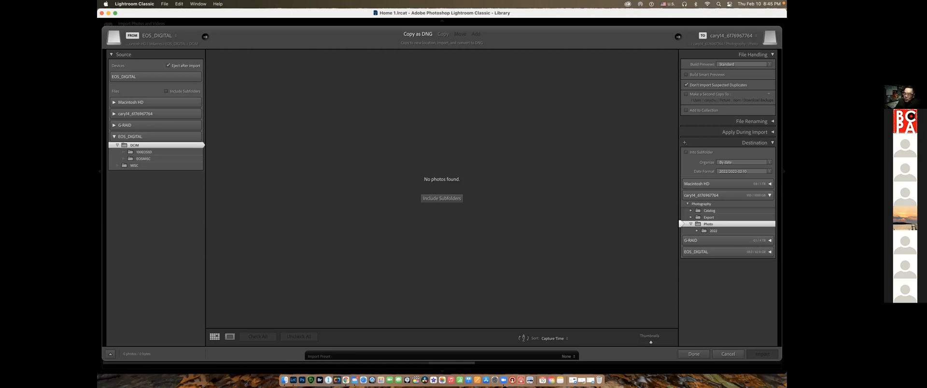
pyautogui.click(735, 355)
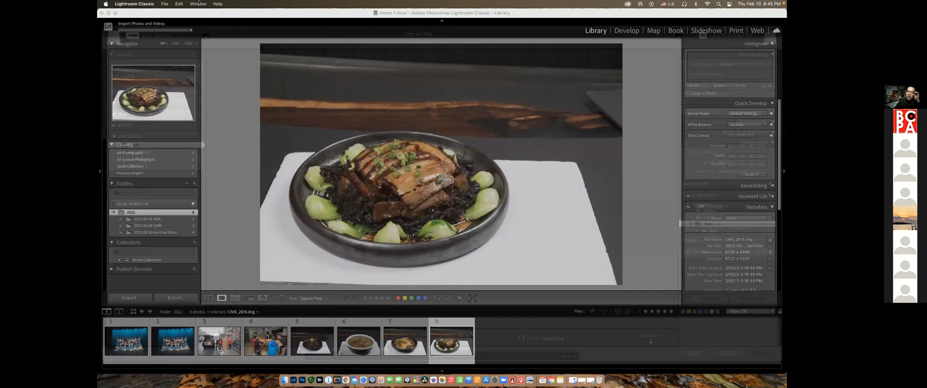
# With the last two food photos selected, look up the Convert Photos to DNG command without running it, then clear the selection
pyautogui.press('Left')
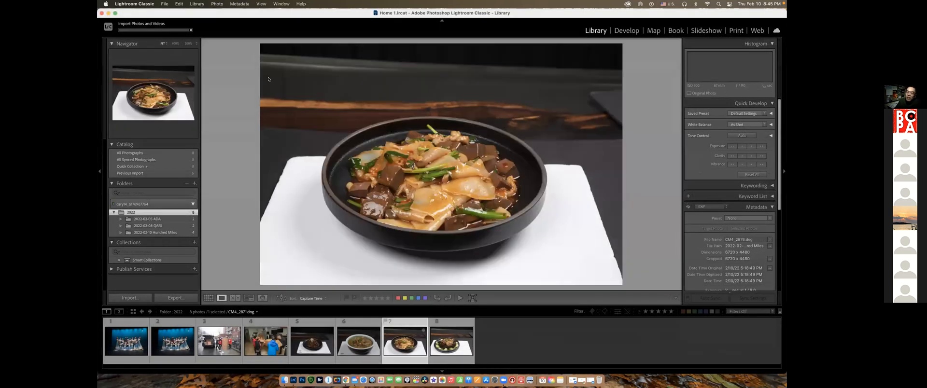
pyautogui.click(197, 4)
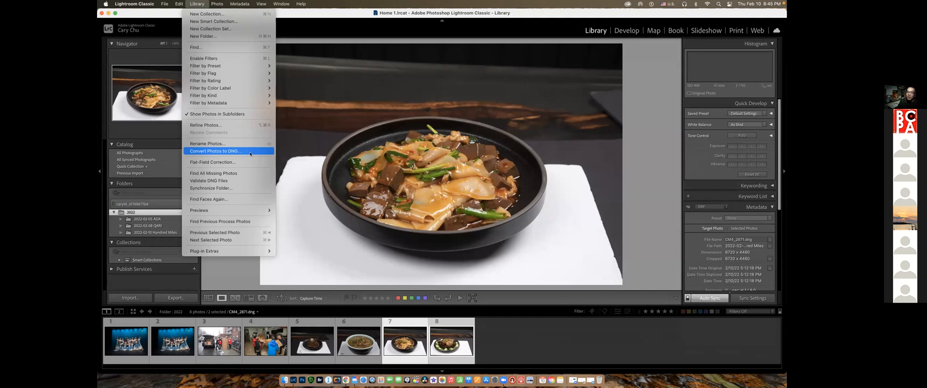
pyautogui.click(568, 341)
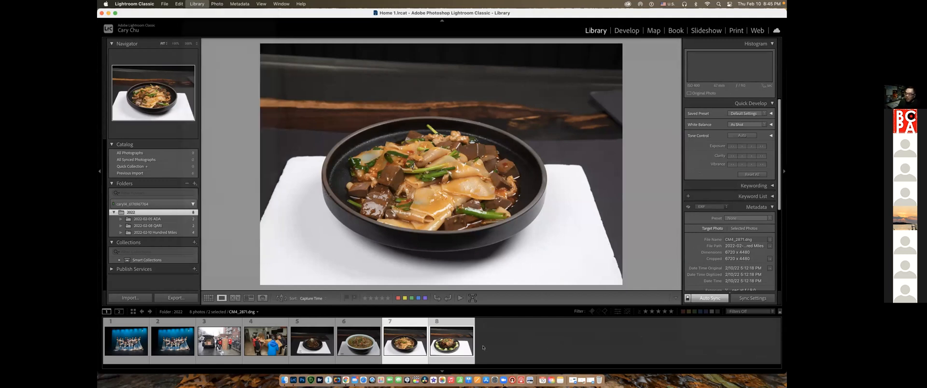
pyautogui.click(514, 348)
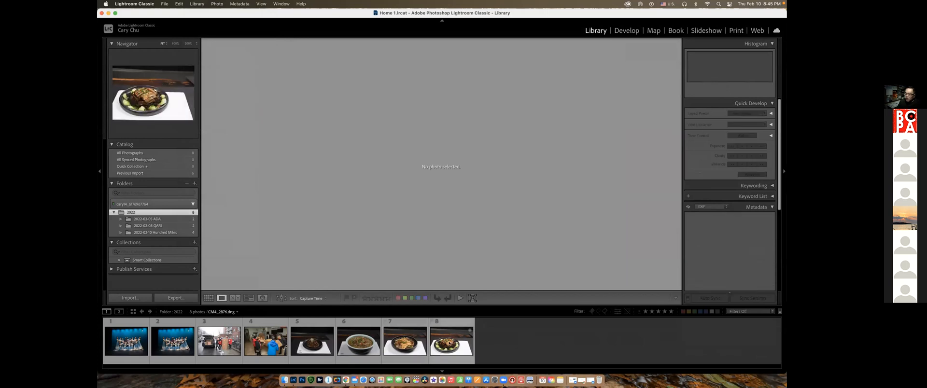
# Look back through the food and cardboard-box photos to the stage group photo, and return to the shredded-meat dish in the enlarged view
pyautogui.click(449, 342)
pyautogui.click(406, 341)
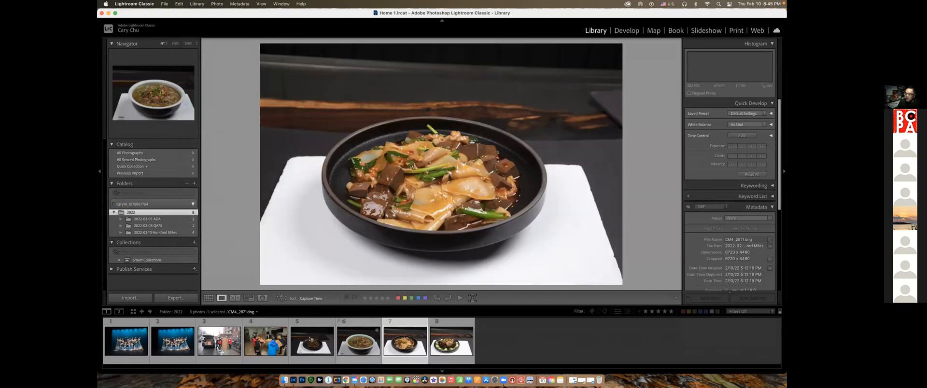
pyautogui.press('Left')
pyautogui.press('Left')
pyautogui.press('Left')
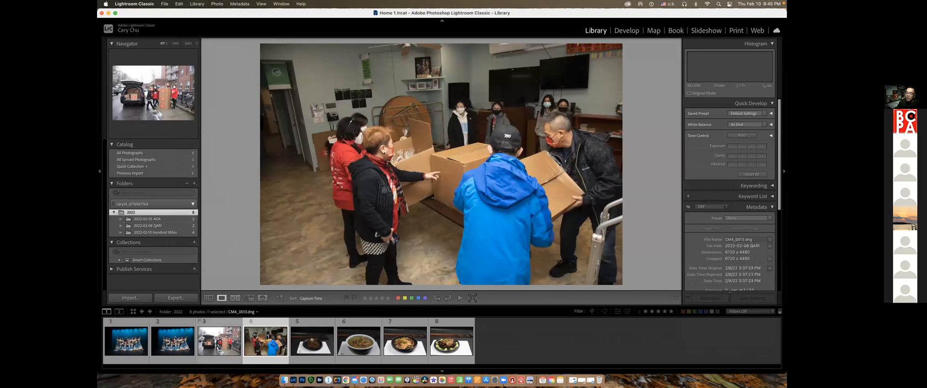
pyautogui.press('Left')
pyautogui.press('Left')
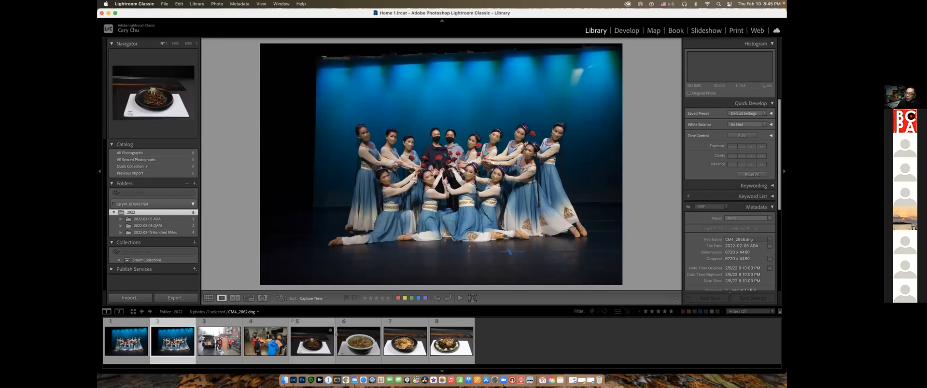
pyautogui.click(318, 340)
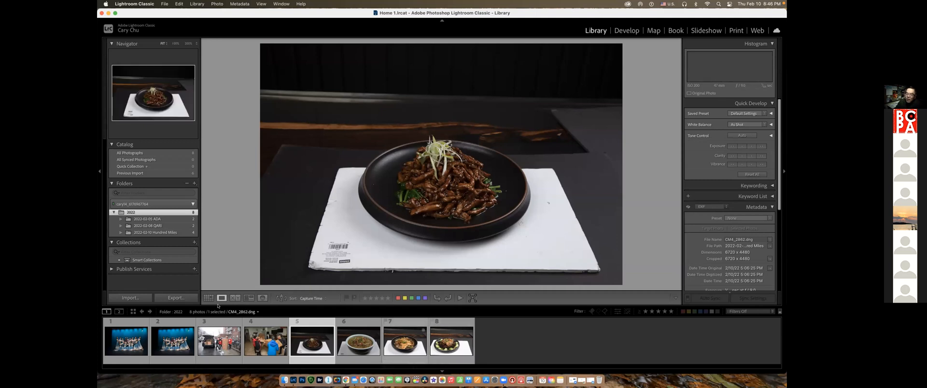
# Start a new import, view the sorting options while keeping Capture Time, and choose the EOS_DIGITAL card device as the source
pyautogui.click(130, 298)
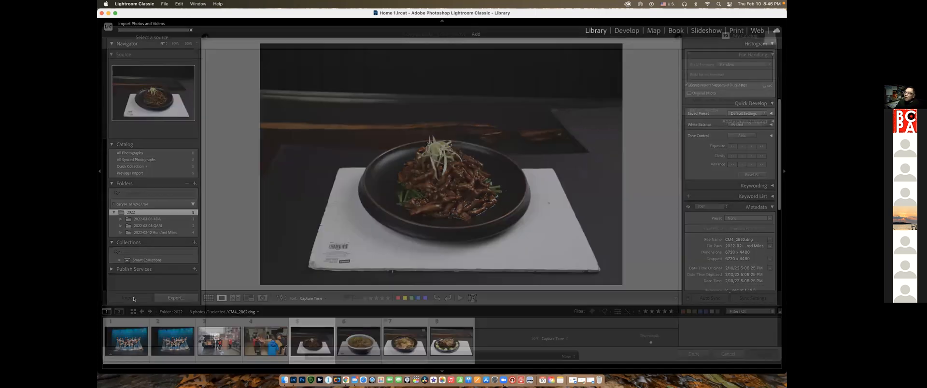
pyautogui.click(567, 338)
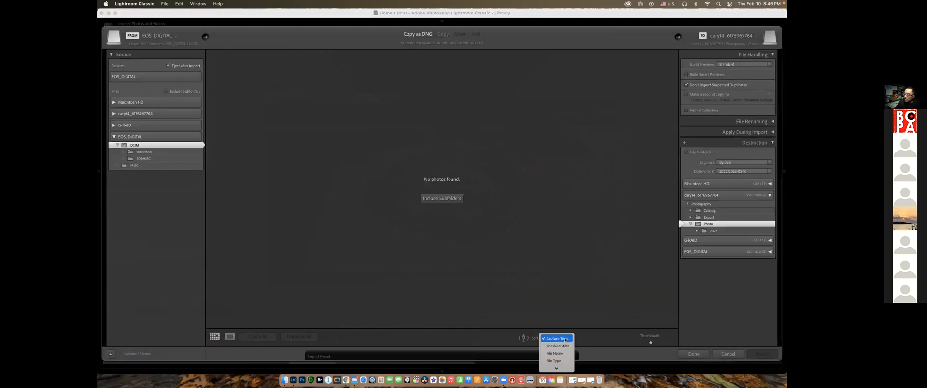
pyautogui.click(579, 284)
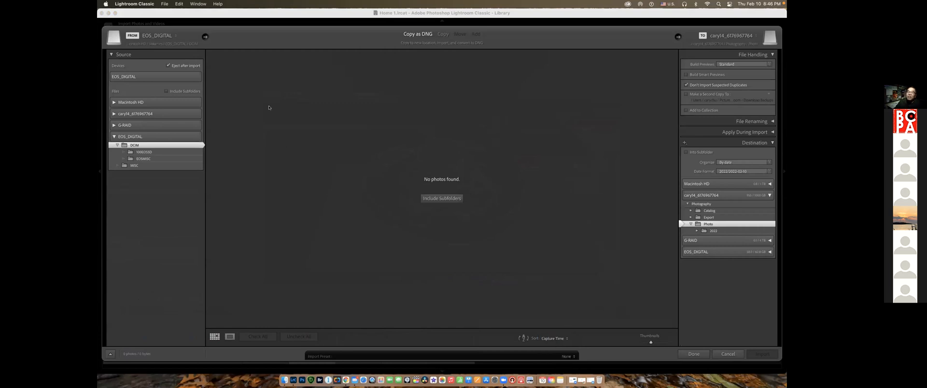
pyautogui.click(134, 76)
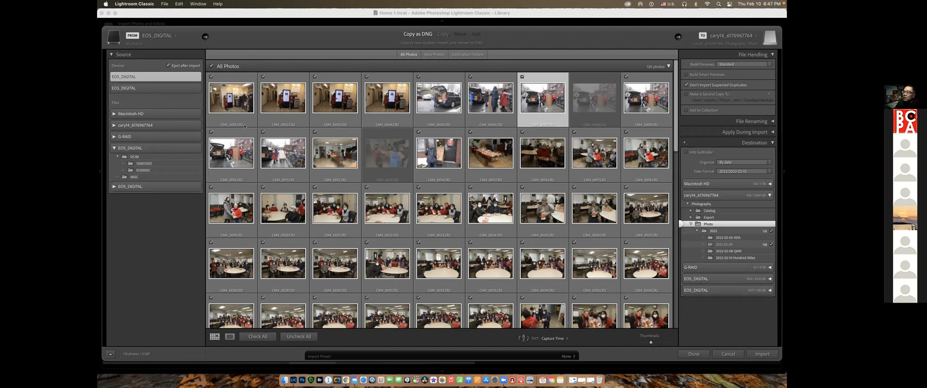
# Compare the photos on the two EOS_DIGITAL devices, keep the second card with the dance photos as source, and select its fourth photo
pyautogui.click(153, 89)
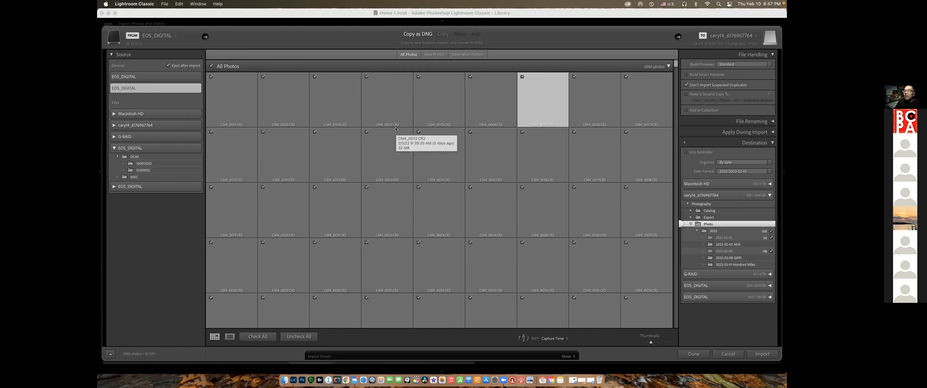
pyautogui.click(132, 78)
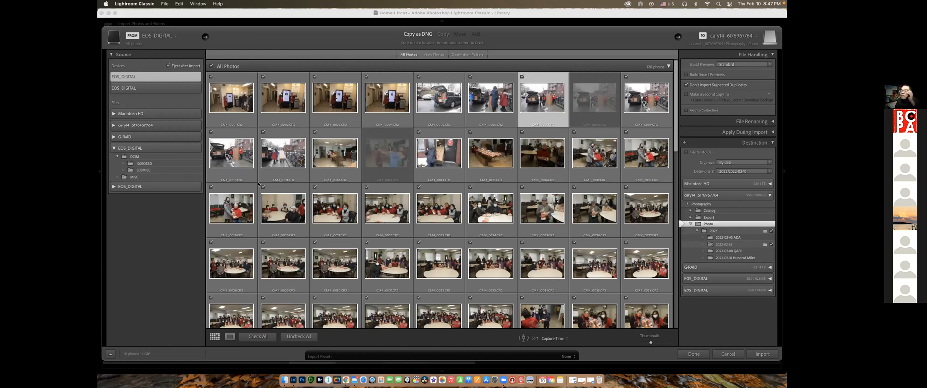
pyautogui.click(144, 87)
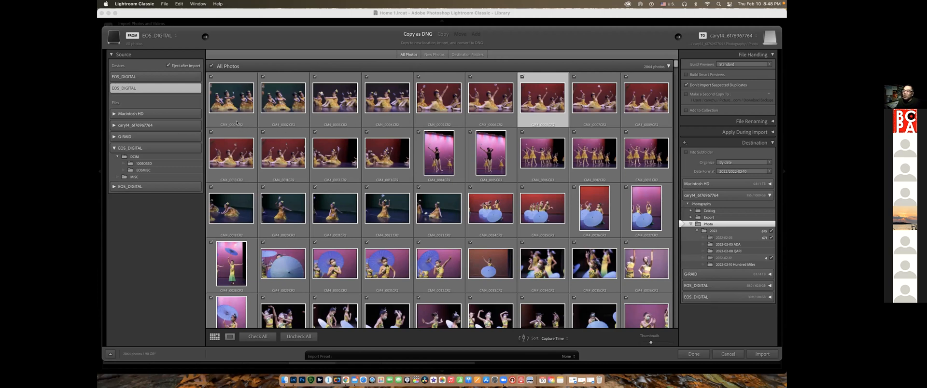
pyautogui.click(284, 122)
pyautogui.click(338, 122)
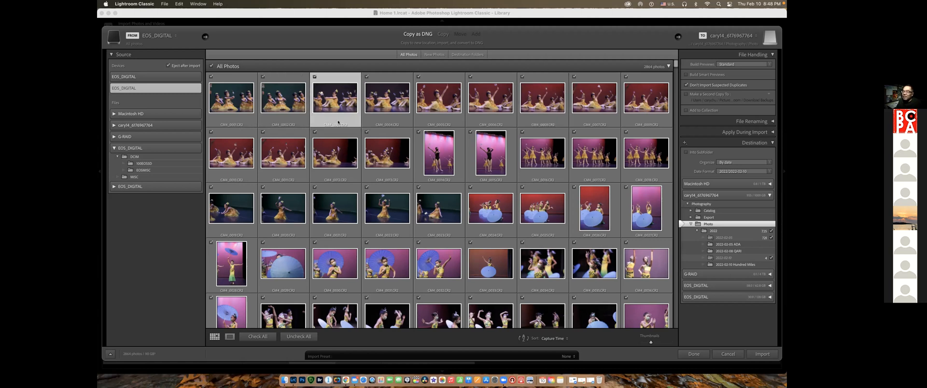
pyautogui.click(385, 122)
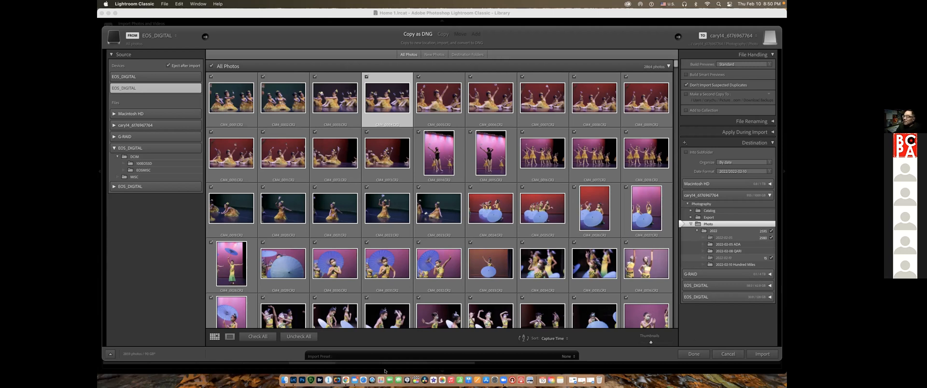
# Uncheck all photos, check only the fourth dance photo, and import it as DNG
pyautogui.click(291, 337)
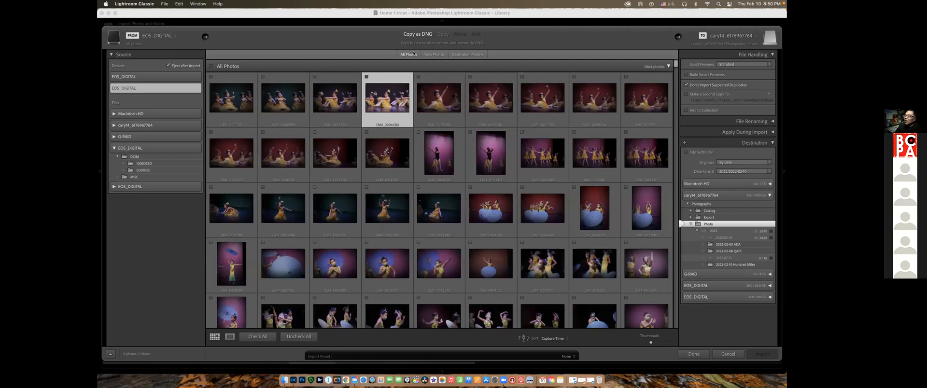
pyautogui.click(366, 77)
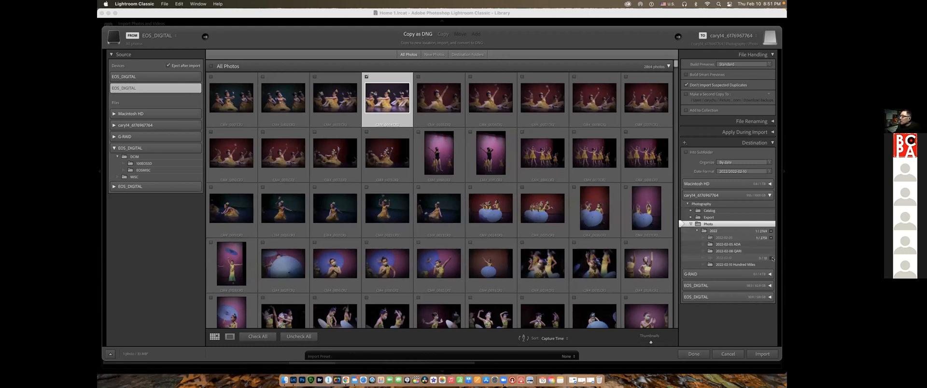
pyautogui.click(761, 355)
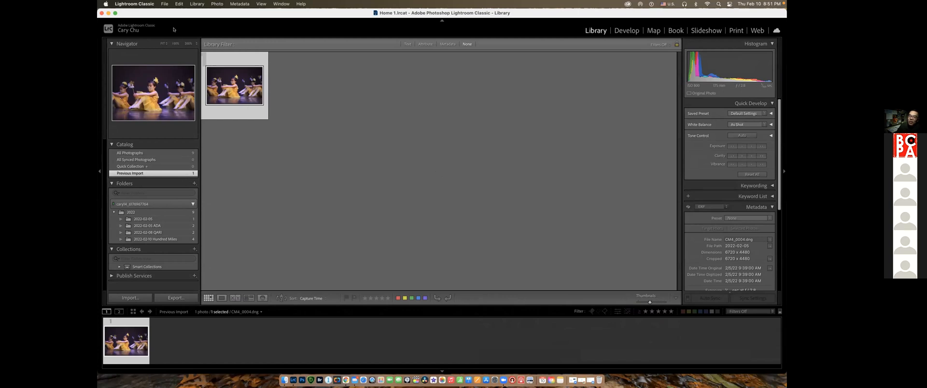
# Start another import from the second EOS_DIGITAL card, uncheck everything, and import only the fifth to twelfth dance photos as DNG
pyautogui.click(129, 297)
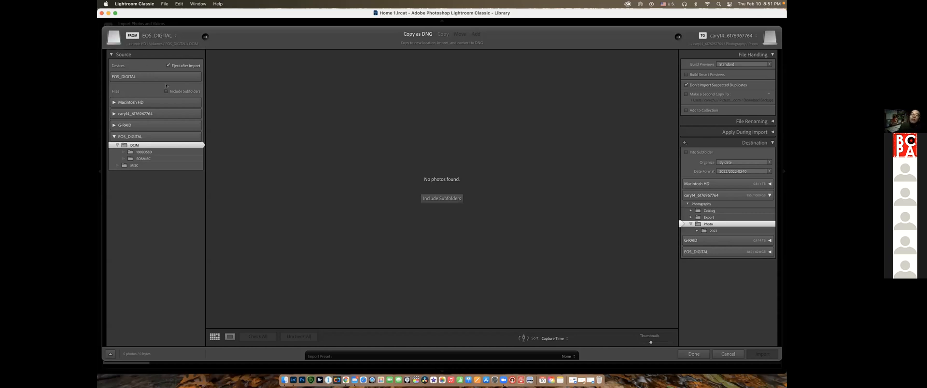
pyautogui.click(150, 88)
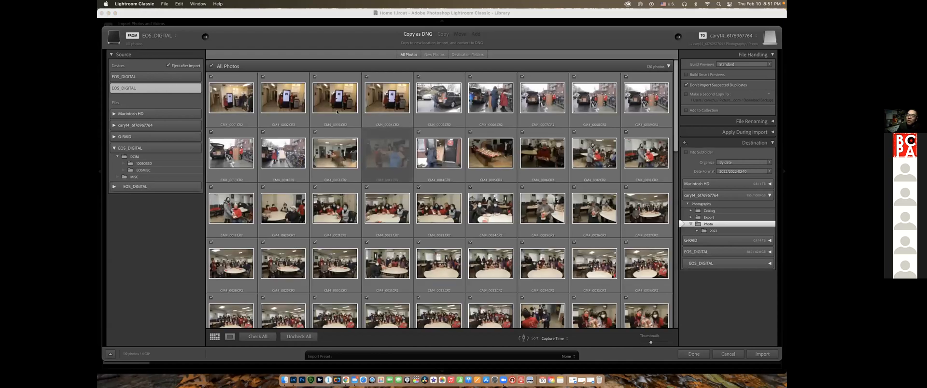
pyautogui.click(298, 337)
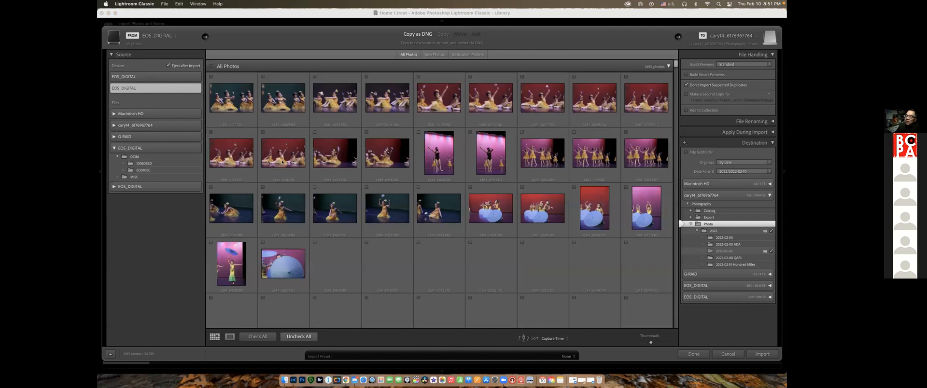
pyautogui.click(438, 98)
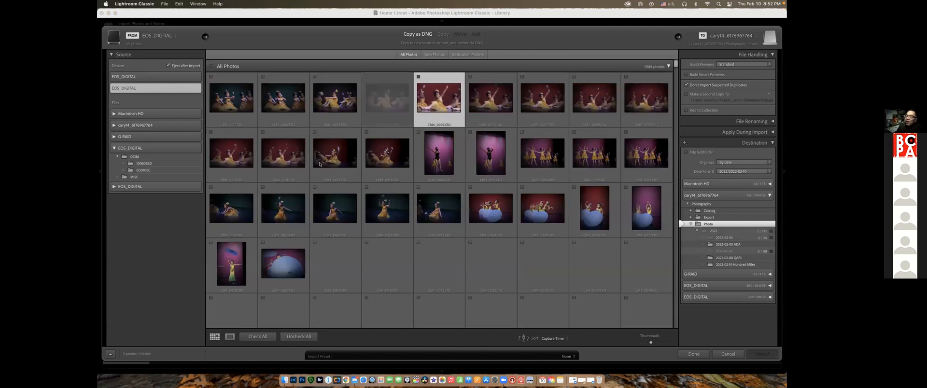
pyautogui.keyDown('shift'); pyautogui.click(333, 154); pyautogui.keyUp('shift')
pyautogui.click(418, 77)
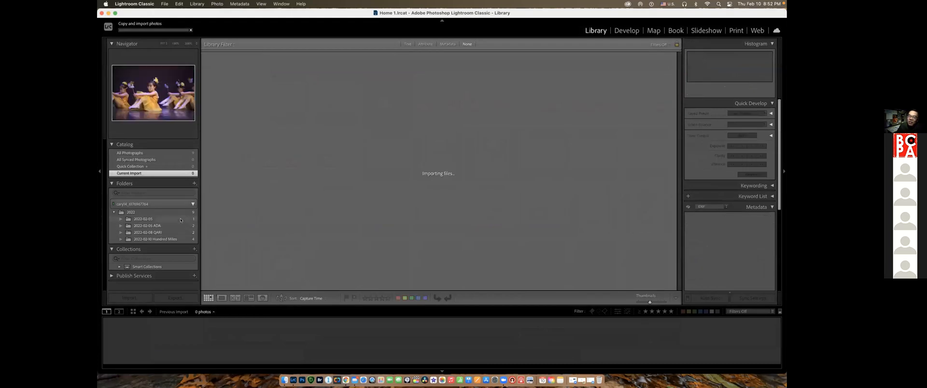
# Look through the 2022 folder and each of its dated subfolders, viewing the shredded-meat dish enlarged before returning to the grid
pyautogui.click(180, 219)
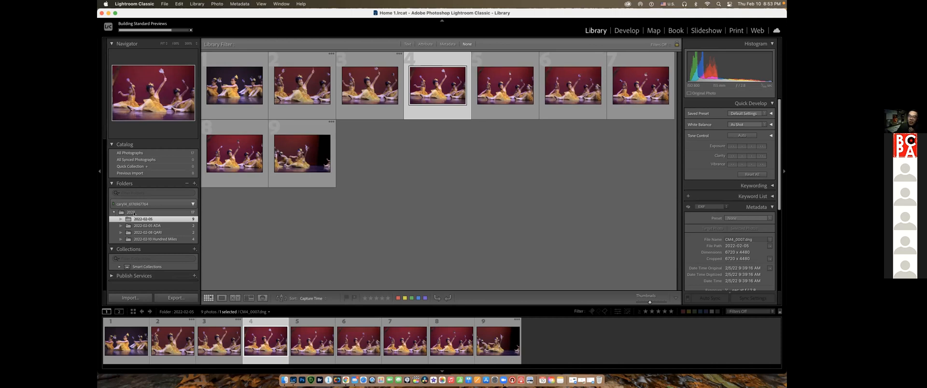
pyautogui.click(133, 213)
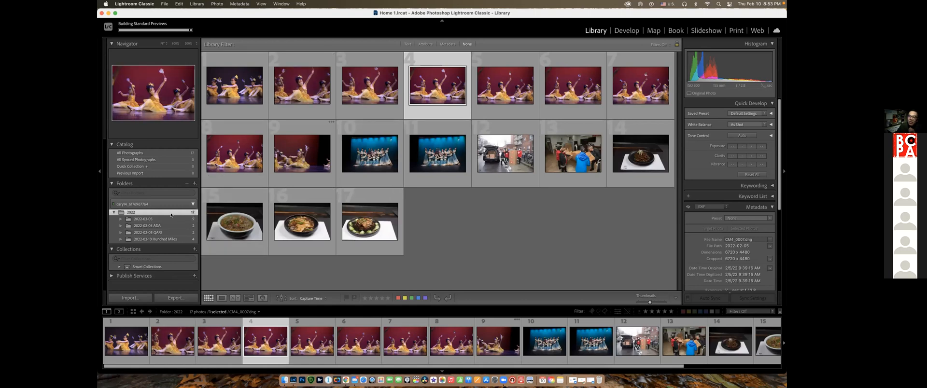
pyautogui.click(145, 220)
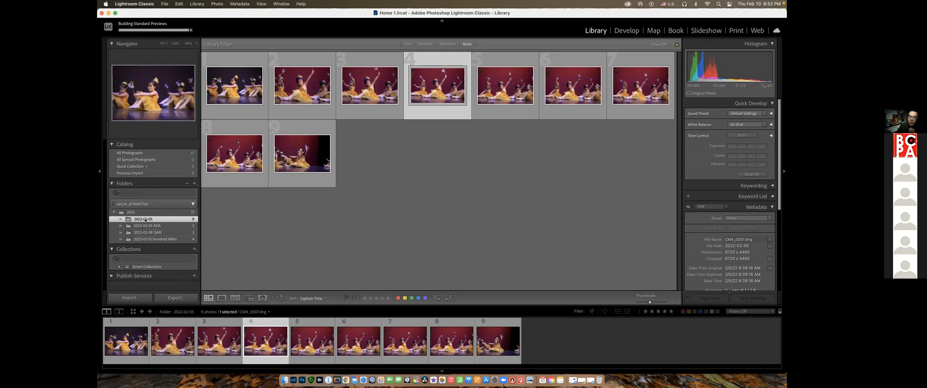
pyautogui.click(152, 226)
pyautogui.click(157, 232)
pyautogui.click(161, 239)
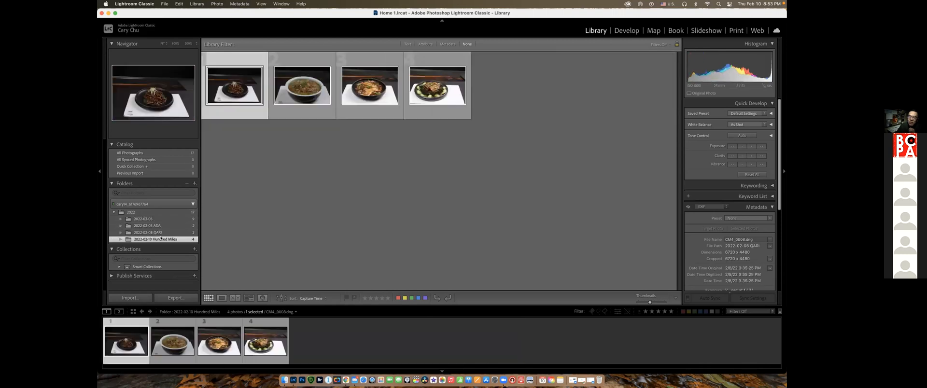
pyautogui.click(221, 298)
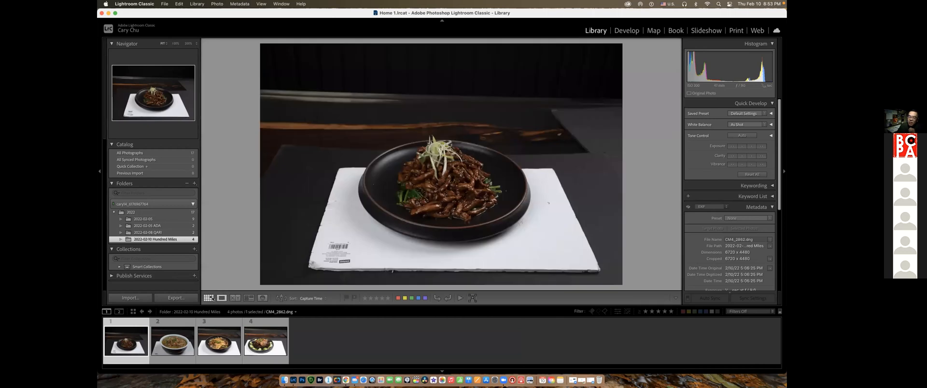
pyautogui.click(208, 297)
# Compare the contents of the 2022-02-05 and 2022-02-05 ADA folders in the Library and in Finder, and return to Lightroom Classic
pyautogui.click(150, 220)
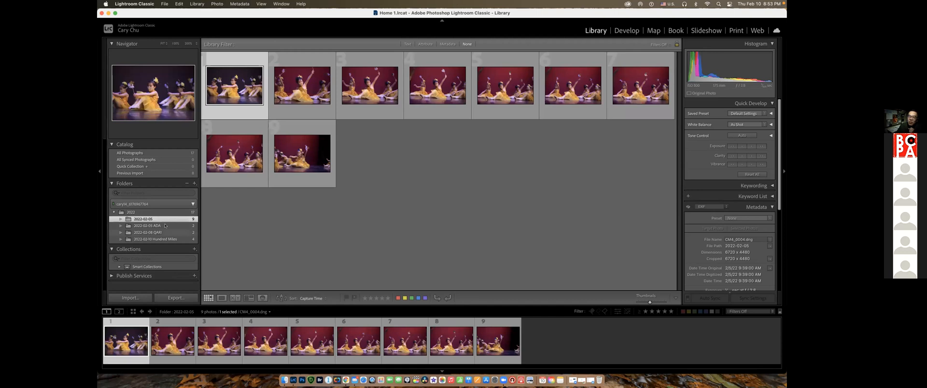
pyautogui.click(165, 226)
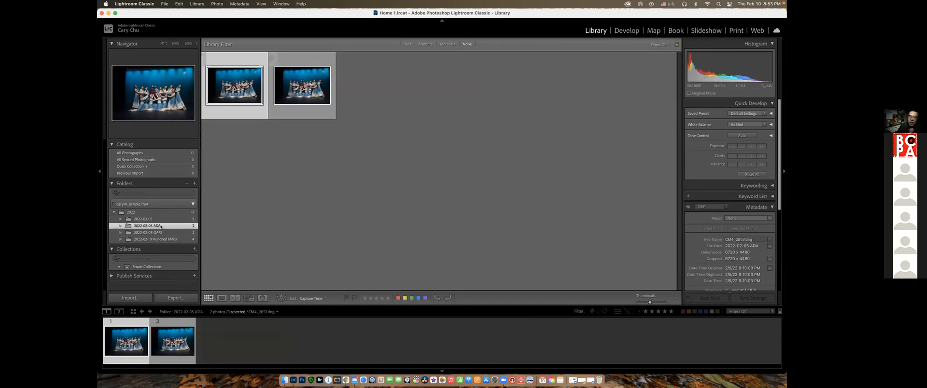
pyautogui.click(159, 218)
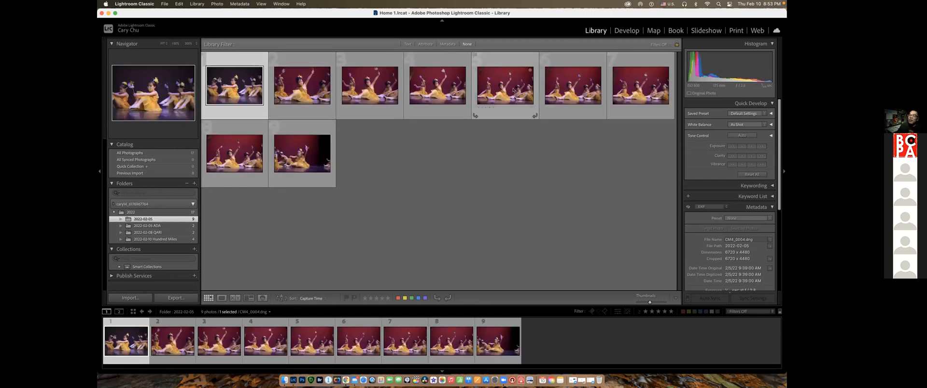
pyautogui.click(284, 380)
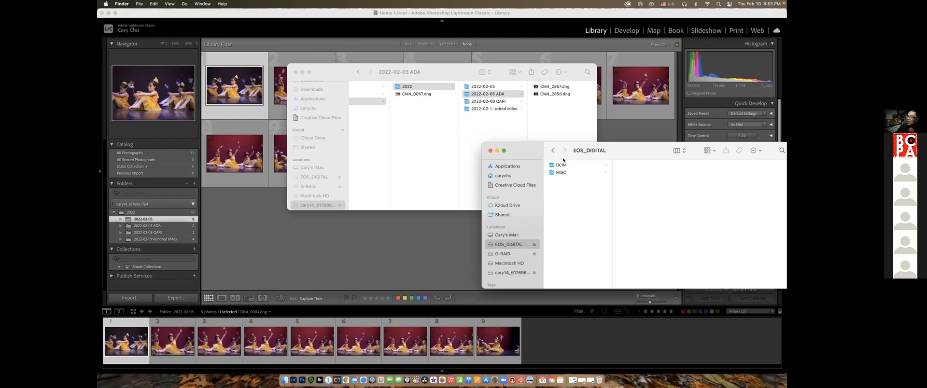
pyautogui.click(497, 94)
pyautogui.click(490, 88)
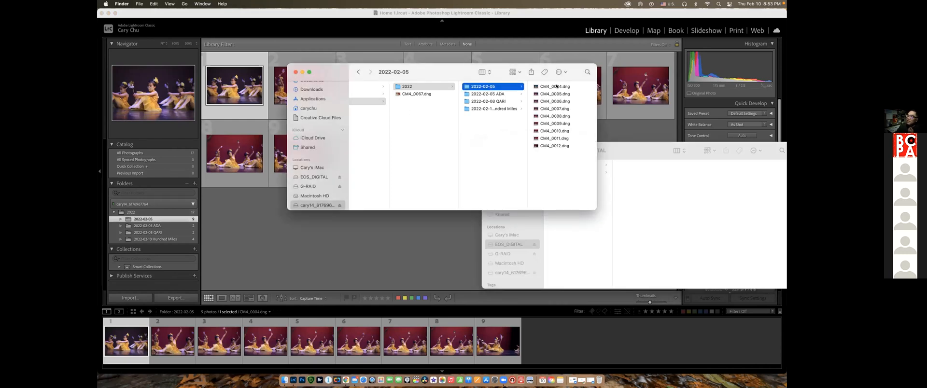
pyautogui.click(487, 95)
pyautogui.click(276, 214)
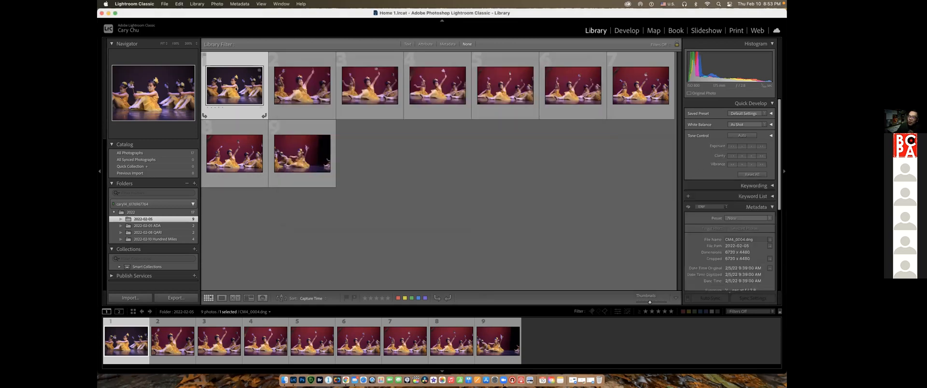
# Move all photos from the 2022-02-05 folder into 2022-02-05 ADA and show that folder's contents
pyautogui.press('super+a')
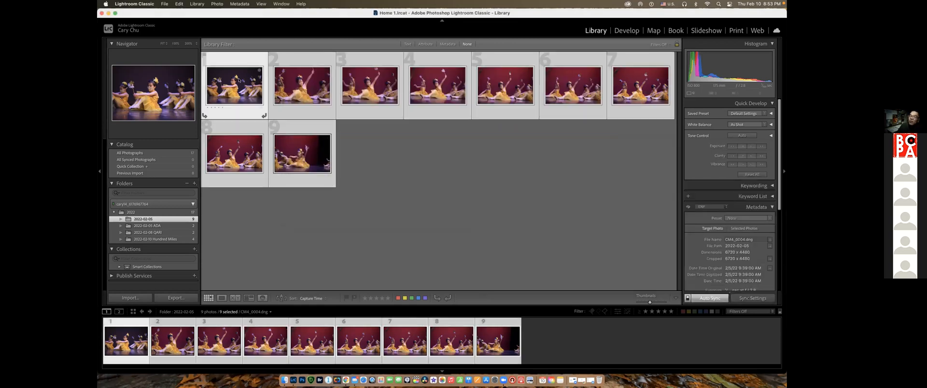
pyautogui.moveTo(244, 84); pyautogui.dragTo(169, 229)
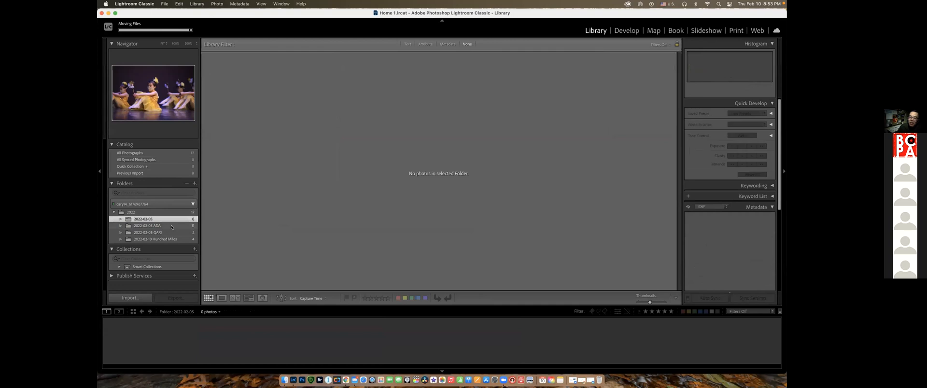
pyautogui.click(171, 225)
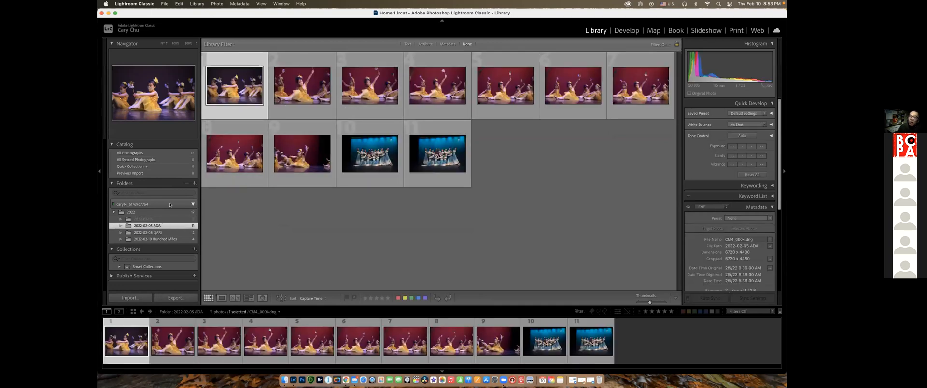
# Remove the empty 2022-02-05 folder, check the resulting folder structure in Finder, and return to Lightroom Classic
pyautogui.click(155, 219)
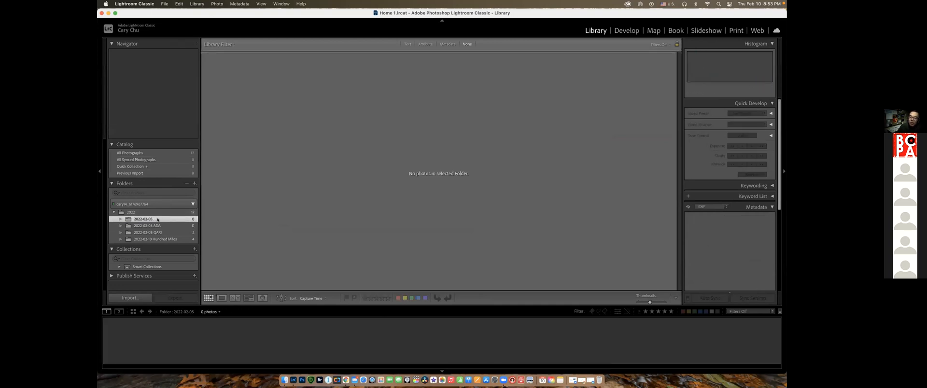
pyautogui.rightClick(155, 219)
pyautogui.click(178, 268)
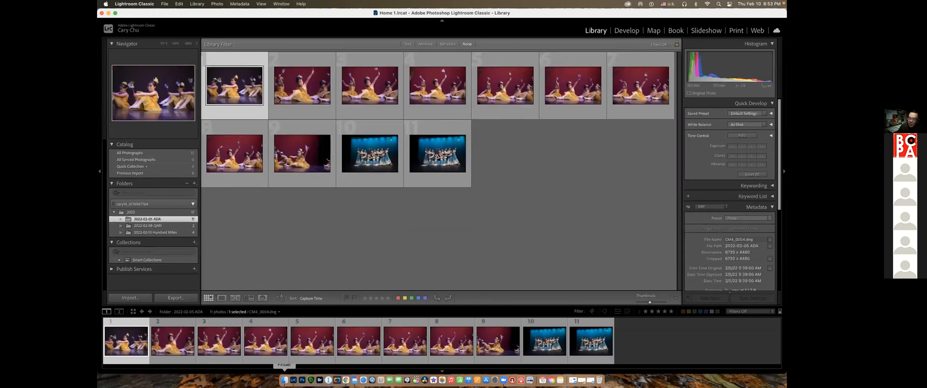
pyautogui.click(285, 379)
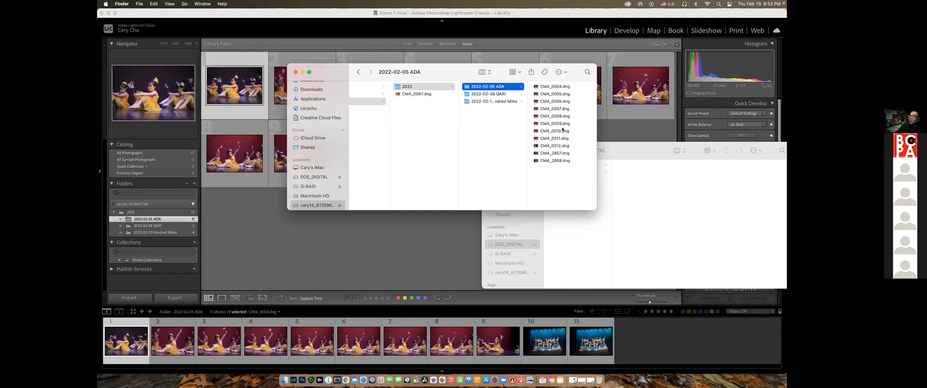
pyautogui.click(311, 232)
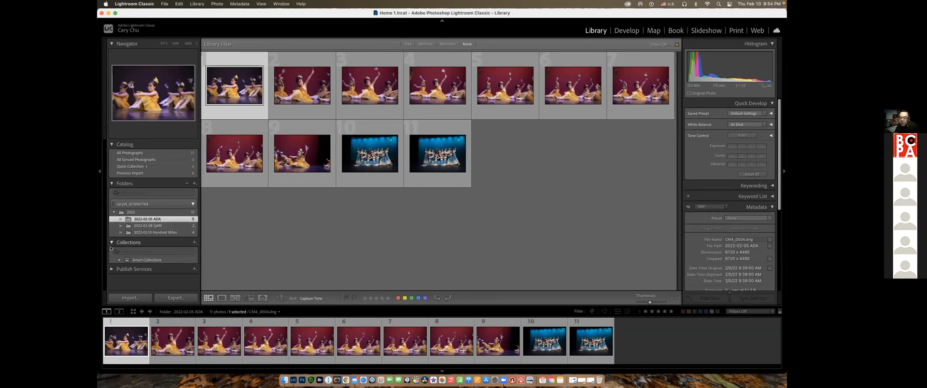
# Start an import from the second EOS_DIGITAL card, turn Don't Import Suspected Duplicates off and back on, and examine a dimmed photo's details
pyautogui.click(140, 298)
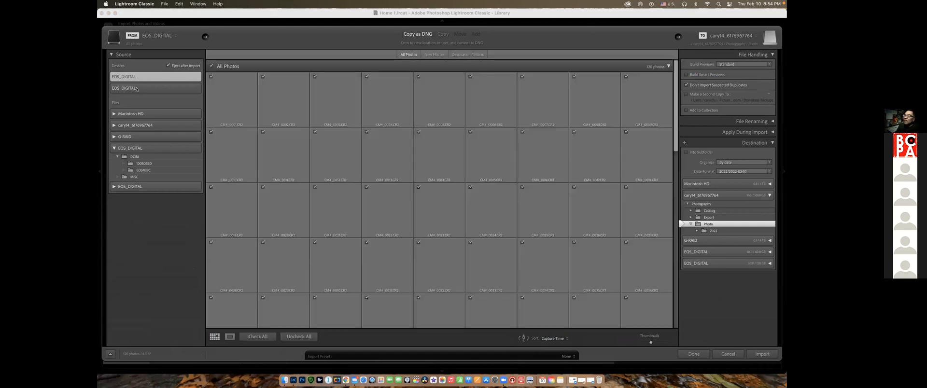
pyautogui.click(143, 87)
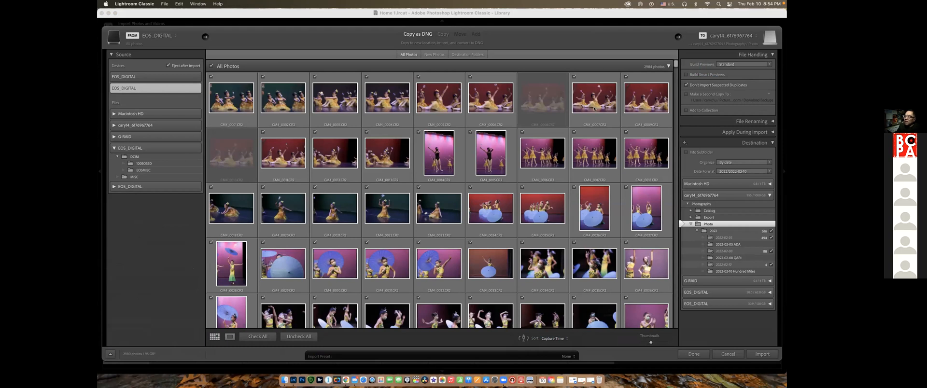
pyautogui.click(686, 85)
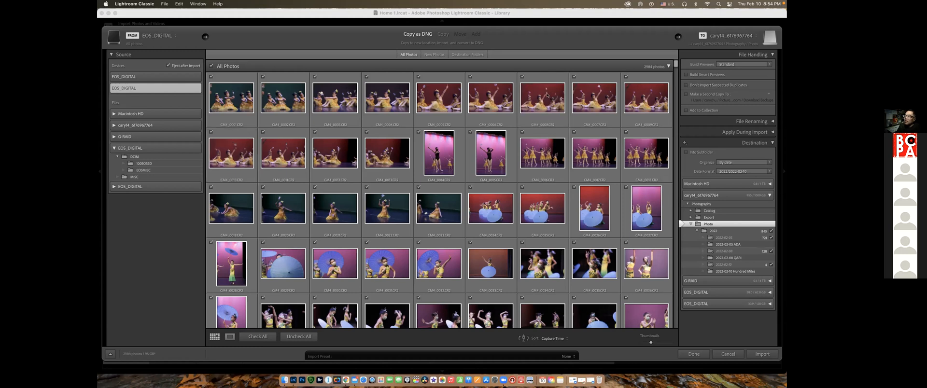
pyautogui.click(685, 85)
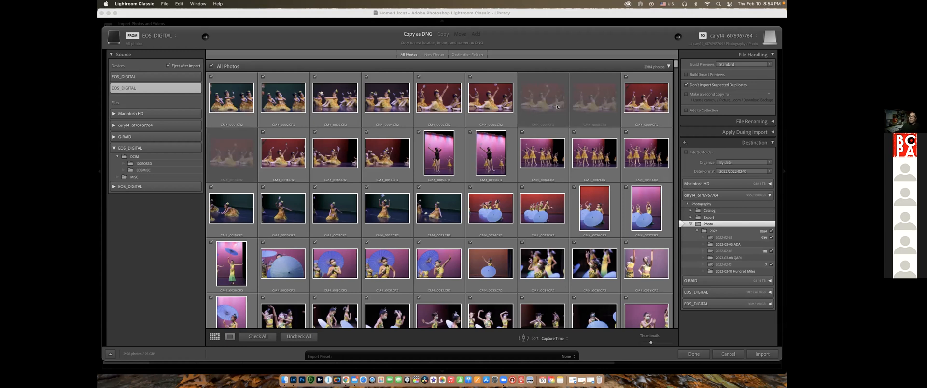
pyautogui.moveTo(556, 106)
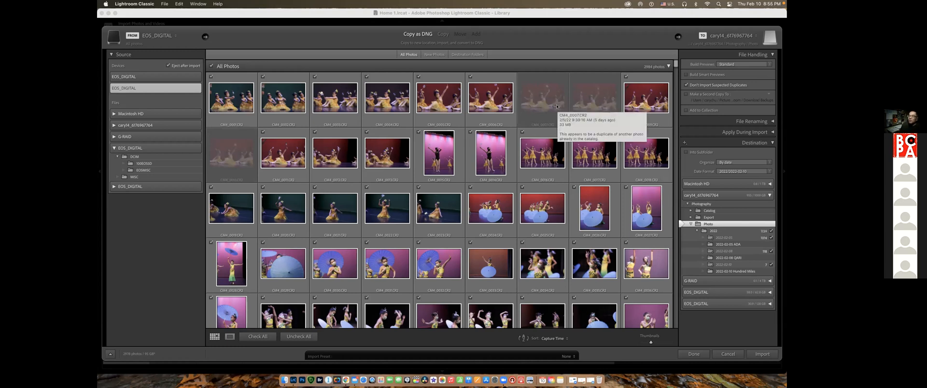
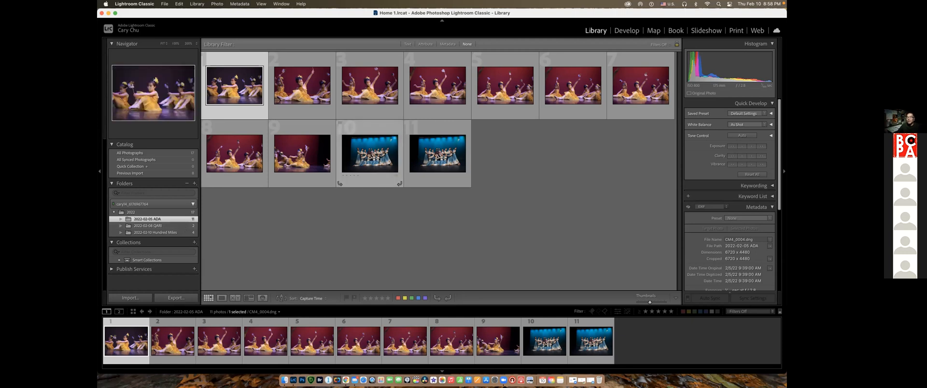
# Select the first blue-lit group photo in 2022-02-05 ADA and review the sort options, keeping Capture Time
pyautogui.click(395, 160)
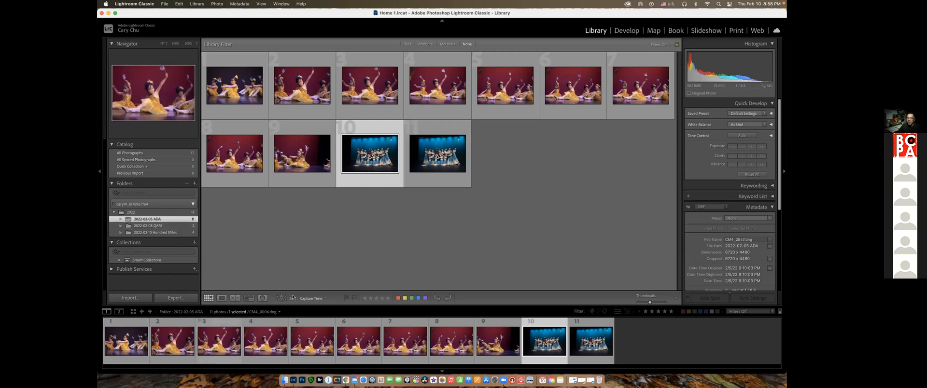
pyautogui.click(324, 299)
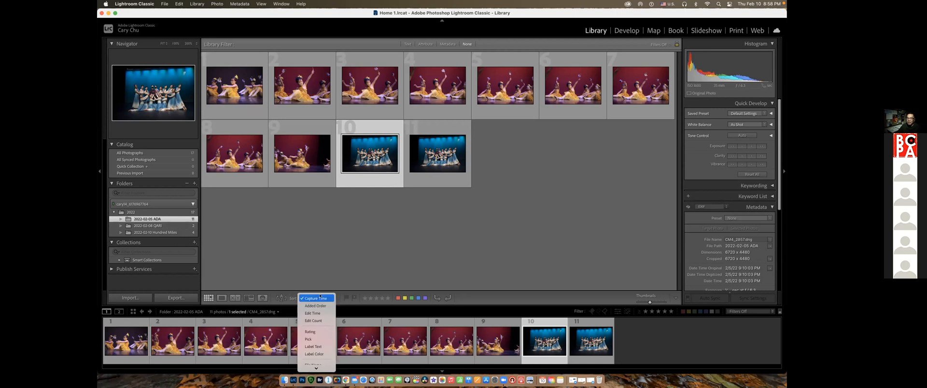
pyautogui.click(320, 293)
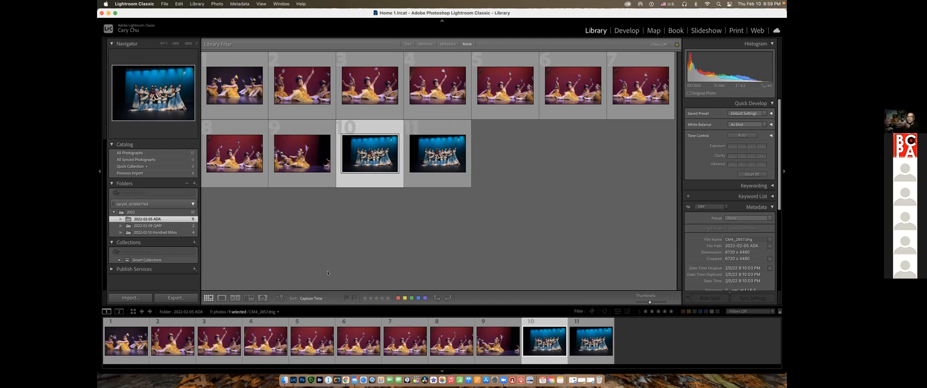
# Compare the file names and capture times of the second photo and the first blue-lit group photo
pyautogui.click(303, 88)
pyautogui.click(300, 90)
pyautogui.click(371, 149)
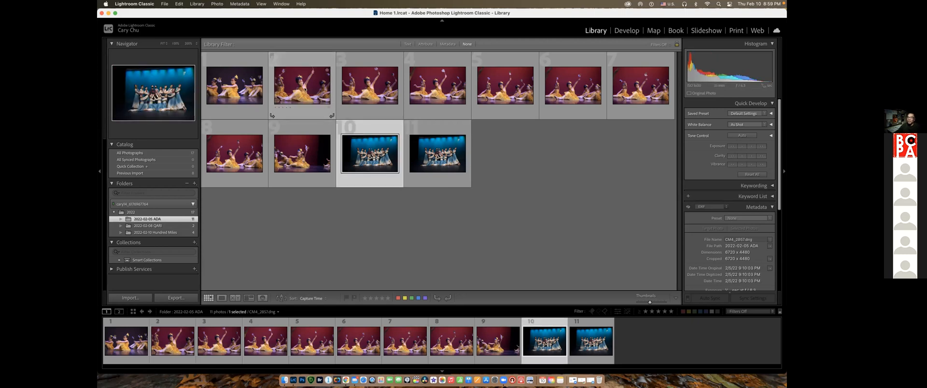
pyautogui.click(304, 89)
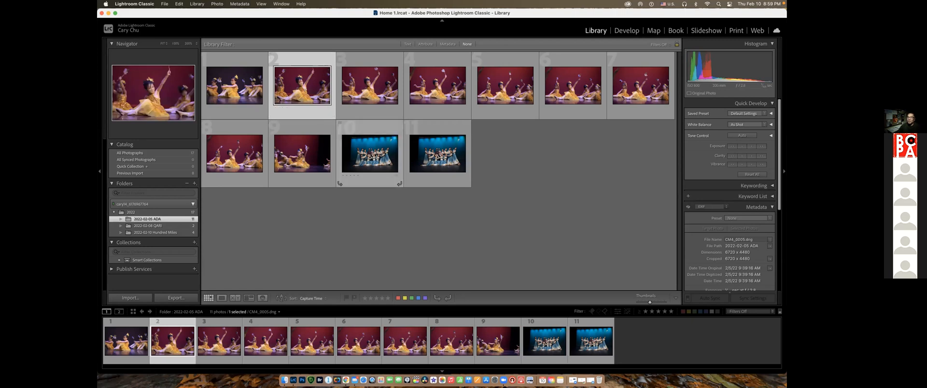
pyautogui.click(375, 156)
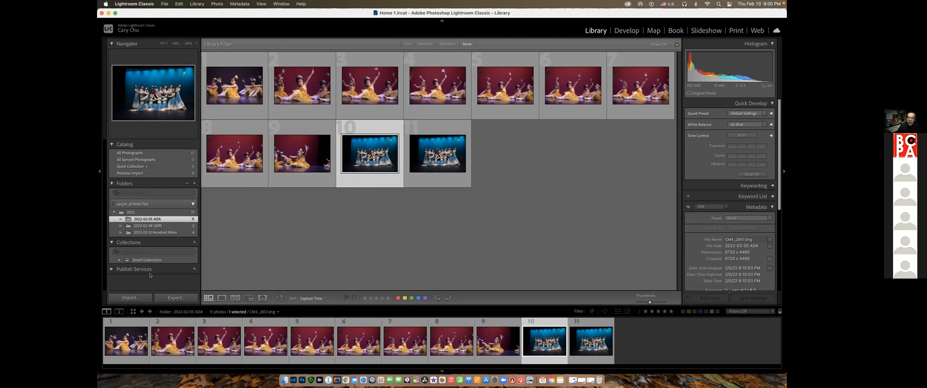
# Open the import window, review the available destination date formats, and cancel the import
pyautogui.click(130, 298)
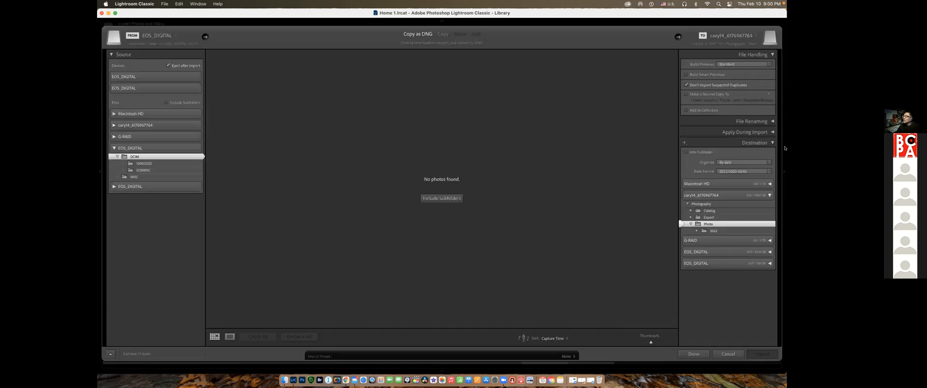
pyautogui.click(754, 171)
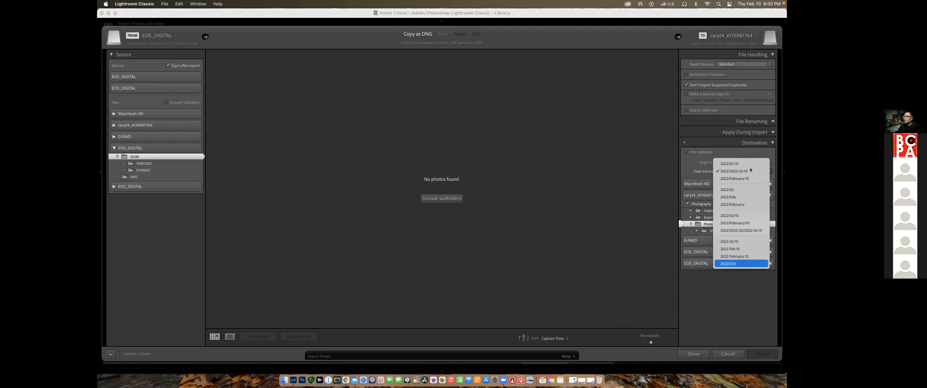
pyautogui.click(729, 354)
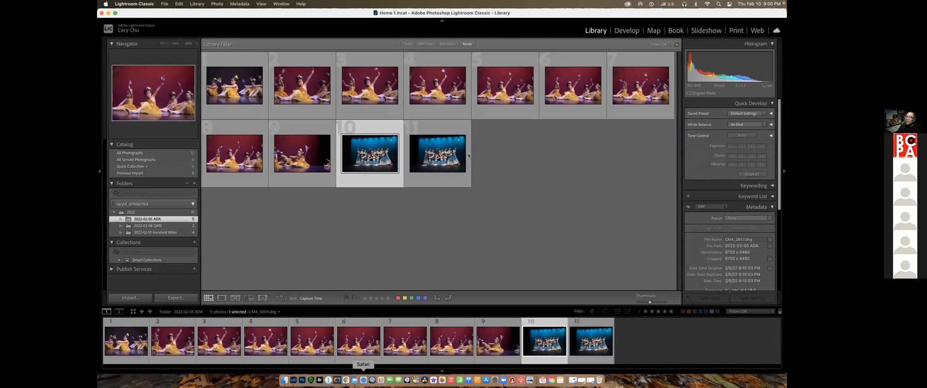
# Switch to Finder and create a new folder named 2023 inside the Photo folder
pyautogui.click(407, 108)
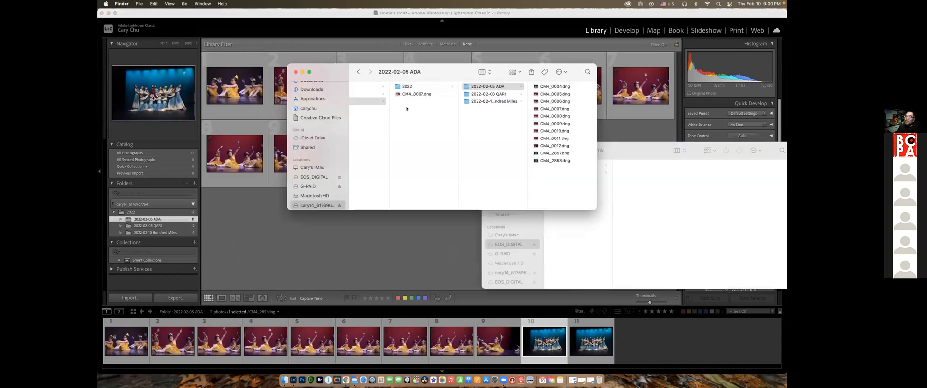
pyautogui.click(452, 112)
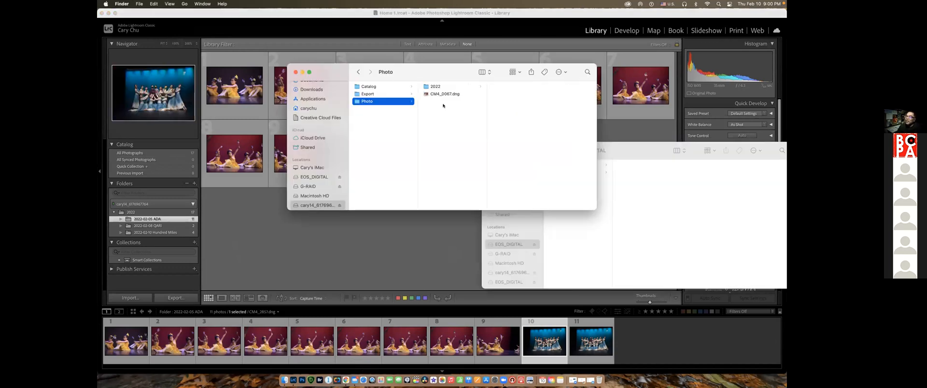
pyautogui.rightClick(404, 102)
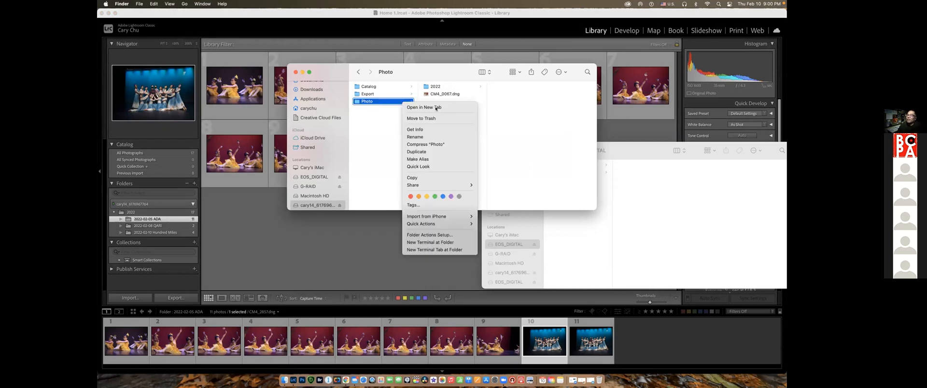
pyautogui.click(561, 71)
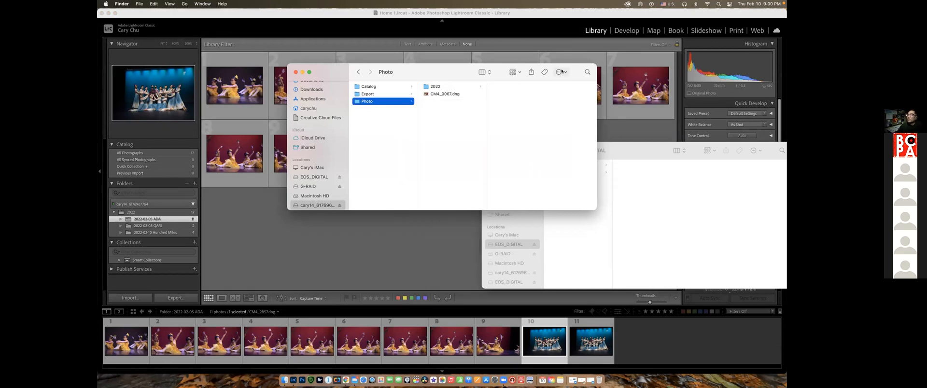
pyautogui.click(565, 73)
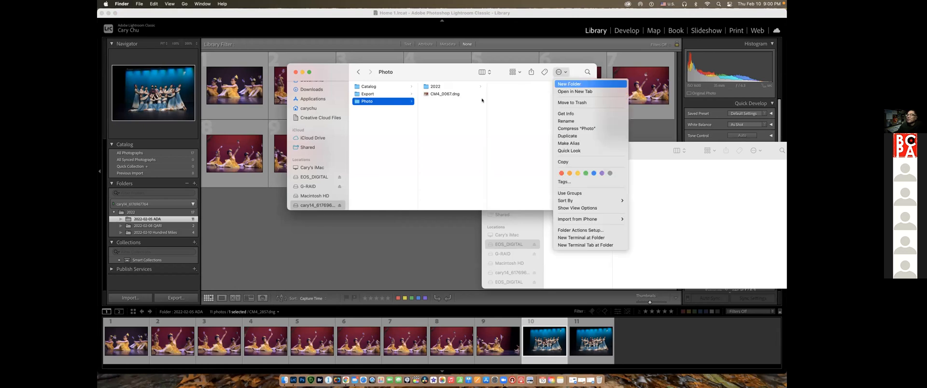
pyautogui.click(570, 84)
pyautogui.write('2')
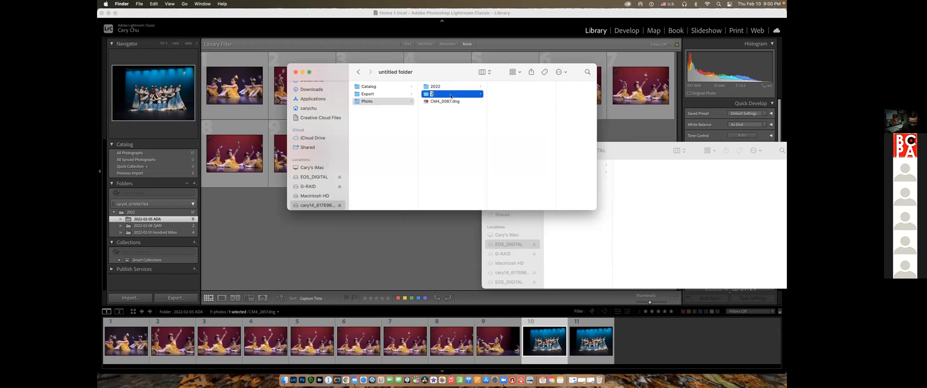
pyautogui.write('023')
pyautogui.click(444, 121)
# Delete the 2023 folder and return to Lightroom Classic
pyautogui.click(449, 94)
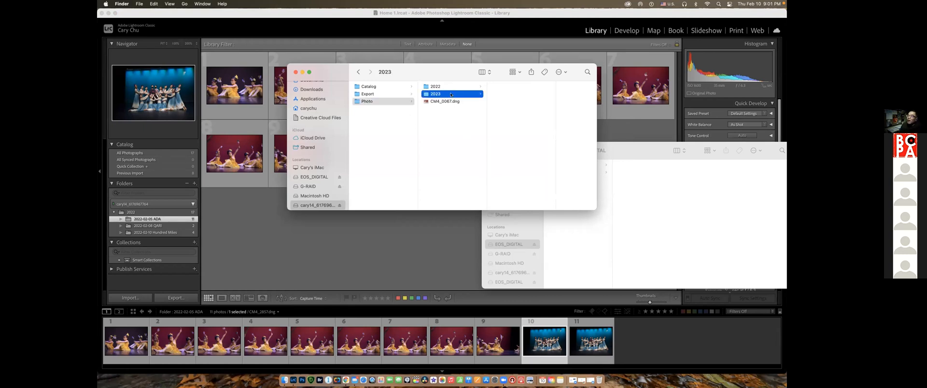
pyautogui.press('super+BackSpace')
pyautogui.click(209, 243)
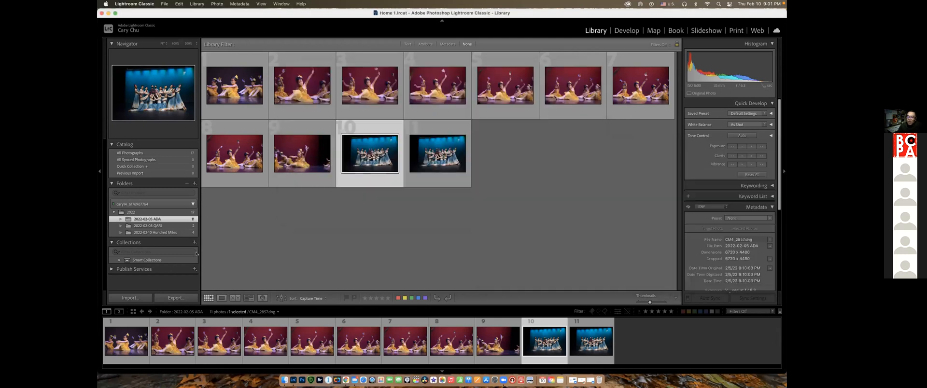
# Review the import window's destination settings, cancel, and reopen it to expand the external drive and the Macintosh HD Users folder as sources
pyautogui.click(138, 297)
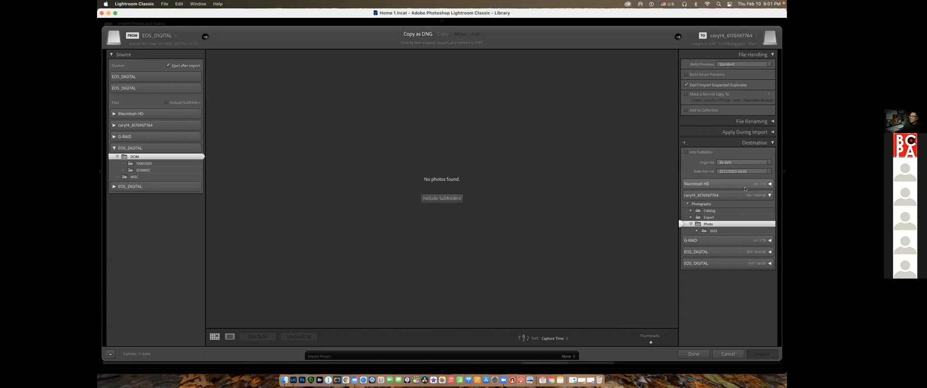
pyautogui.click(727, 353)
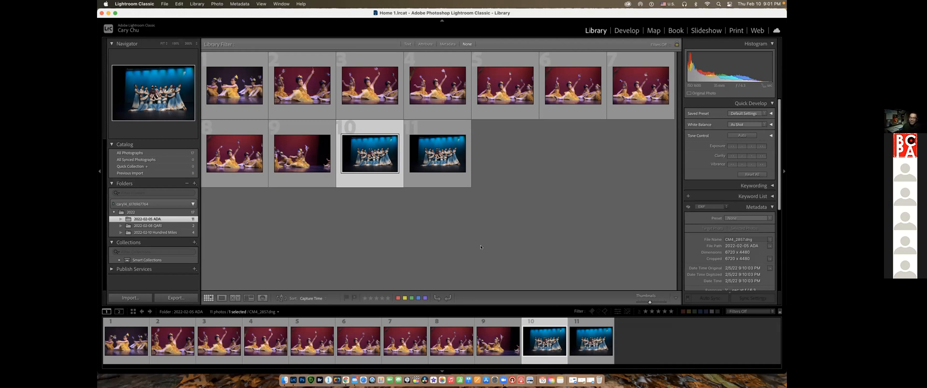
pyautogui.click(135, 298)
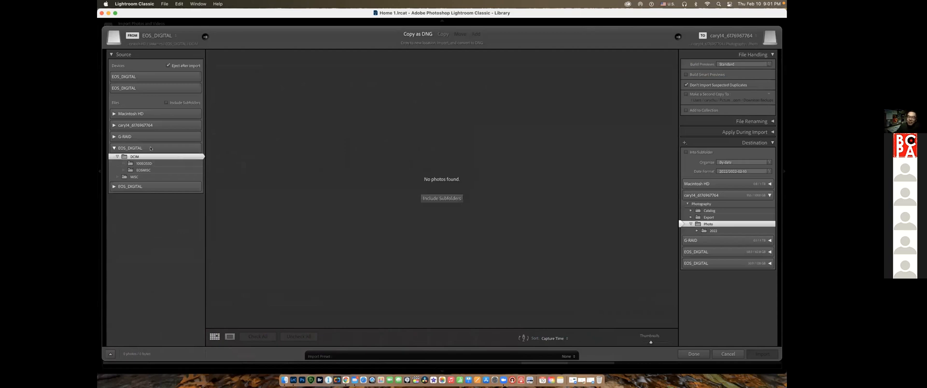
pyautogui.click(113, 126)
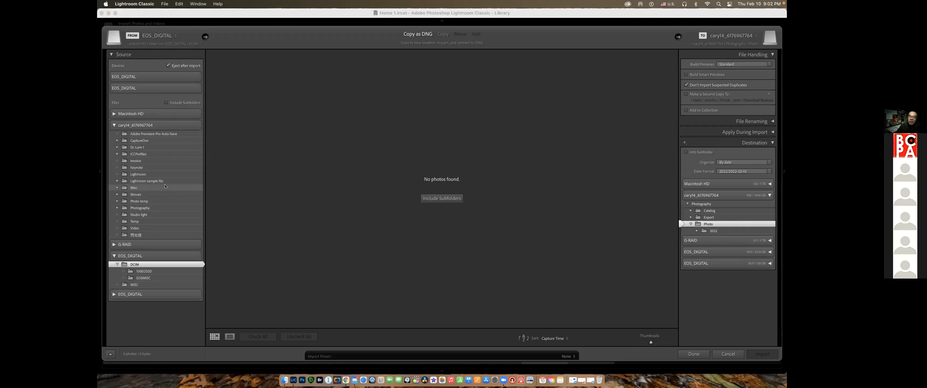
pyautogui.click(114, 114)
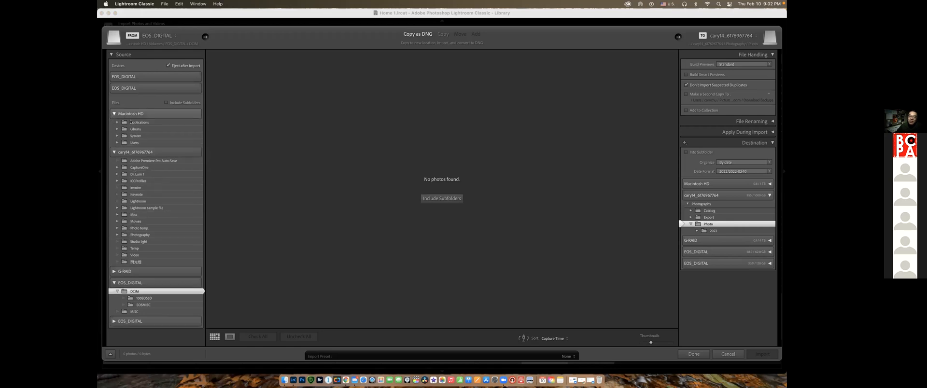
pyautogui.click(116, 142)
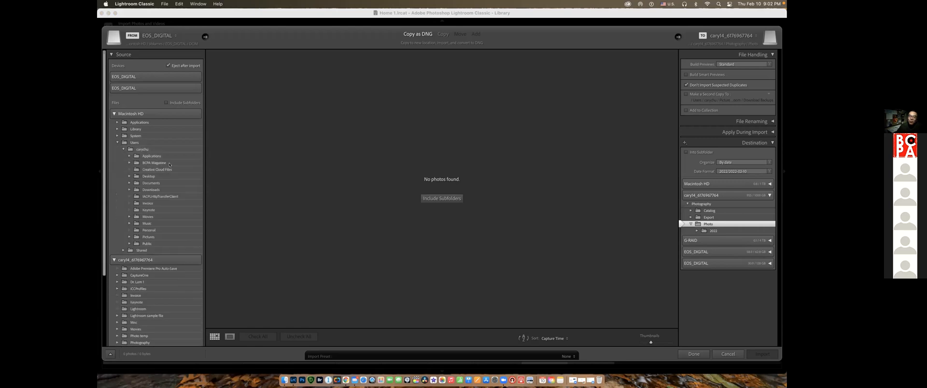
# Switch to Finder and open the user's Downloads folder on Macintosh HD in the second window
pyautogui.click(284, 381)
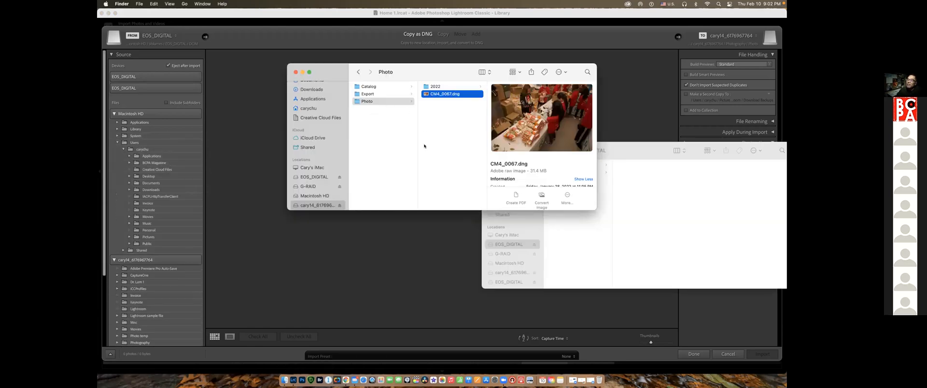
pyautogui.click(531, 251)
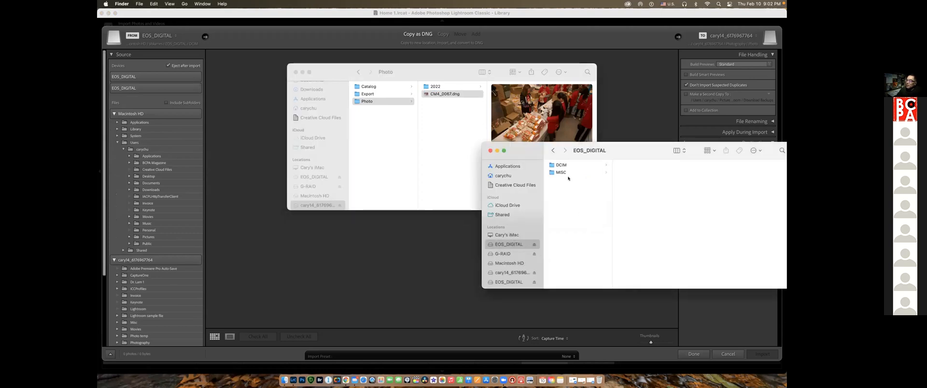
pyautogui.click(509, 254)
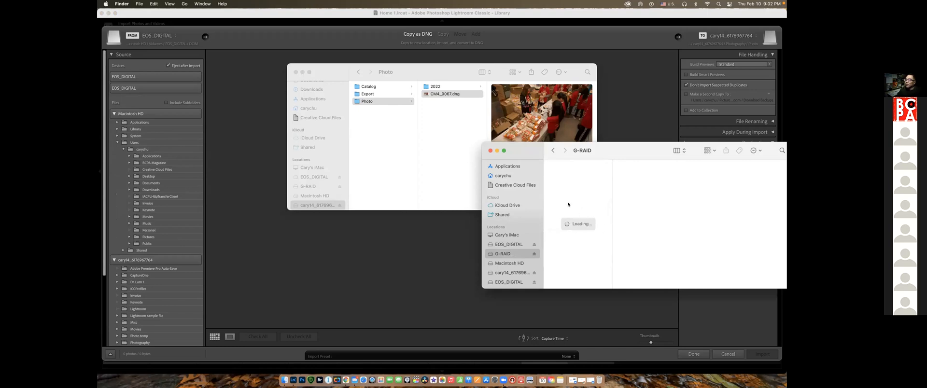
pyautogui.click(519, 264)
pyautogui.click(560, 188)
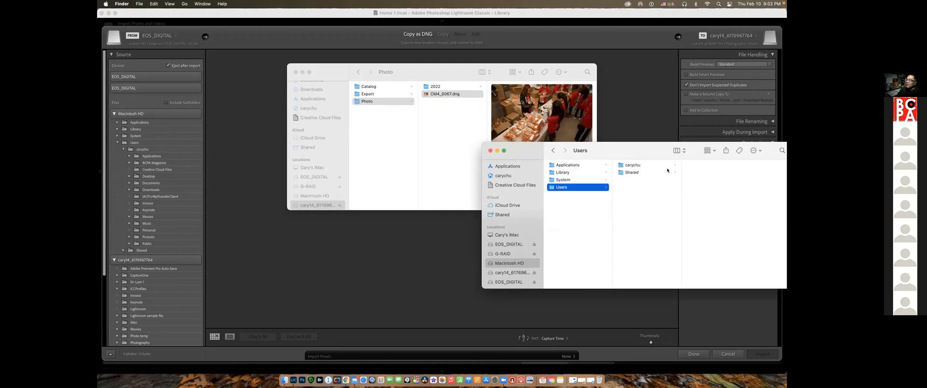
pyautogui.click(626, 165)
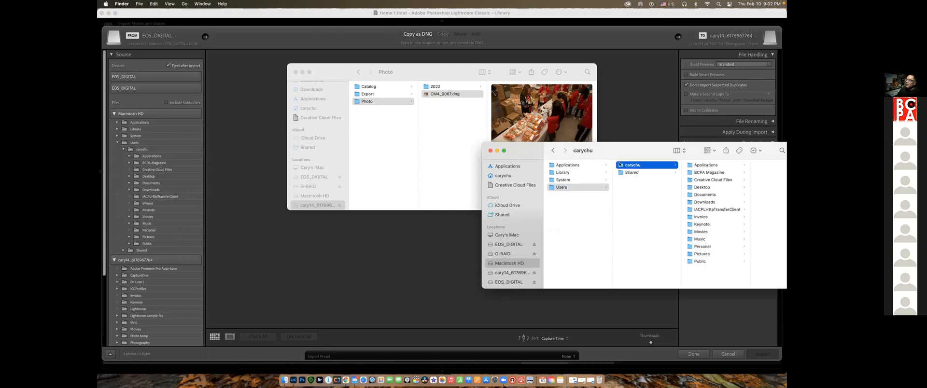
pyautogui.click(704, 202)
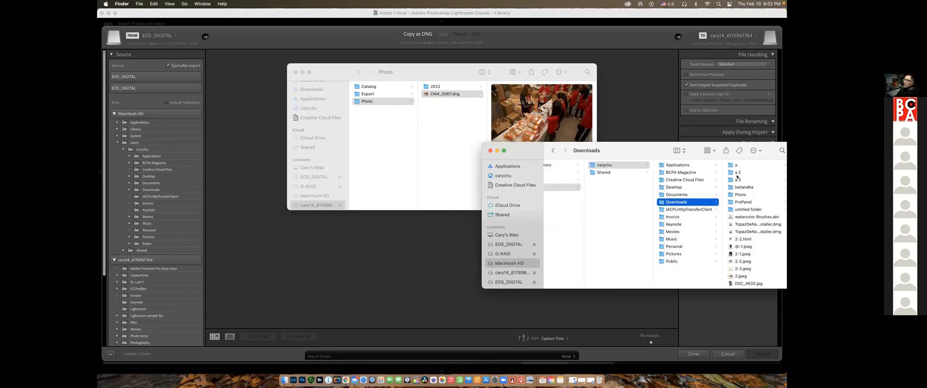
# Rename the a 3 folder in Downloads as 2021 and copy it into the external drive's Photo folder
pyautogui.click(735, 179)
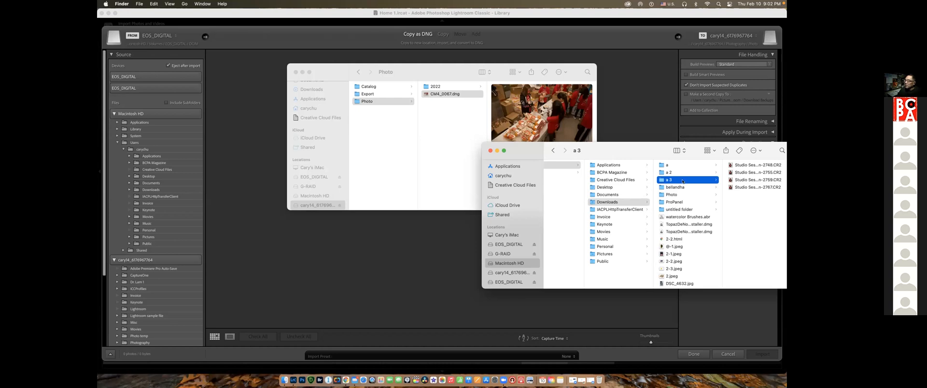
pyautogui.moveTo(682, 181); pyautogui.dragTo(460, 141)
pyautogui.moveTo(688, 180); pyautogui.dragTo(683, 182)
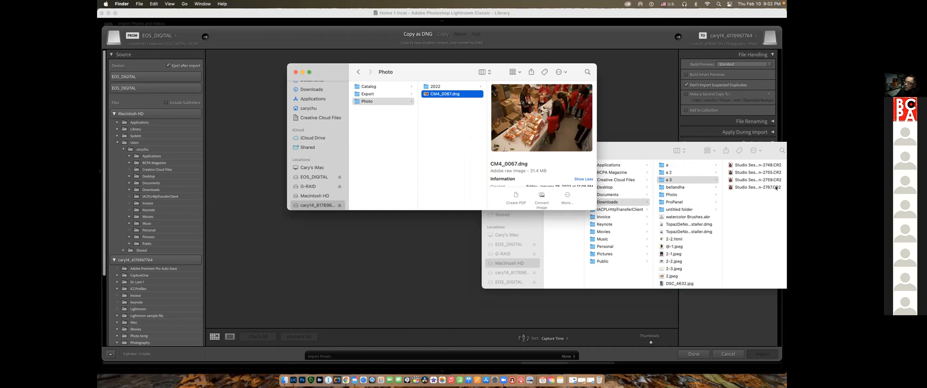
pyautogui.click(677, 180)
pyautogui.click(670, 183)
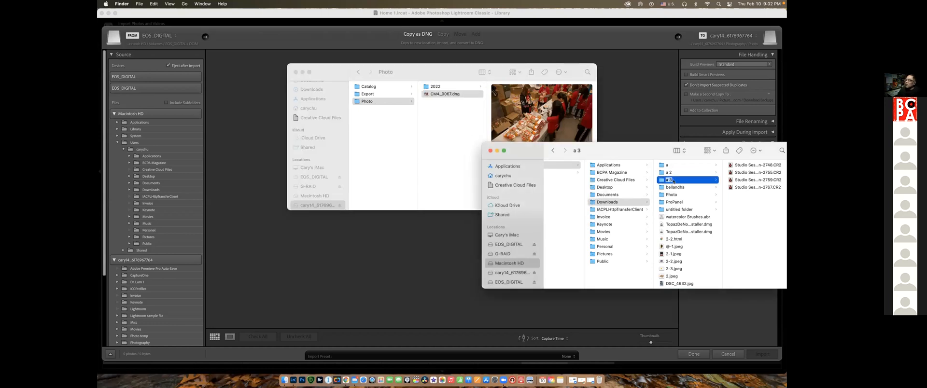
pyautogui.write('2021')
pyautogui.click(702, 187)
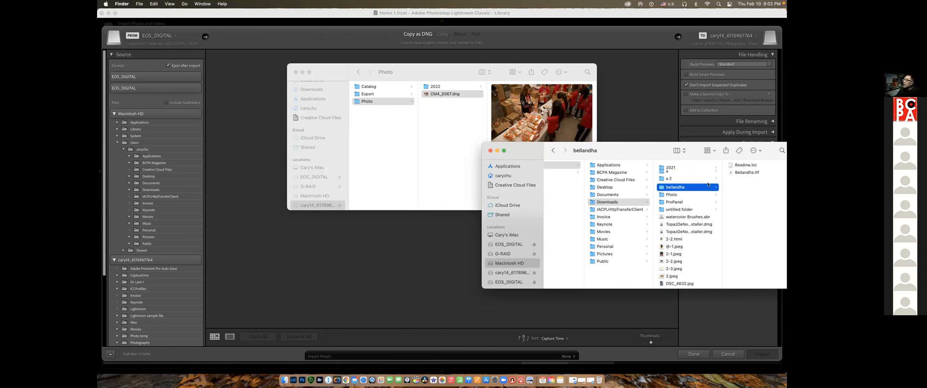
pyautogui.click(680, 166)
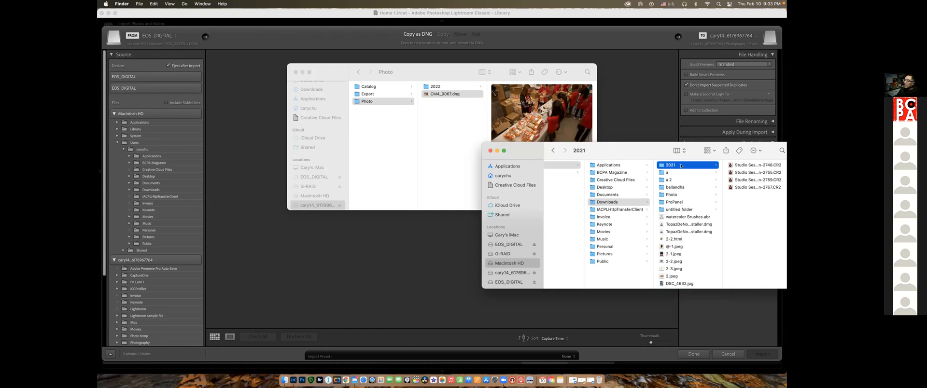
pyautogui.moveTo(678, 165); pyautogui.dragTo(460, 134)
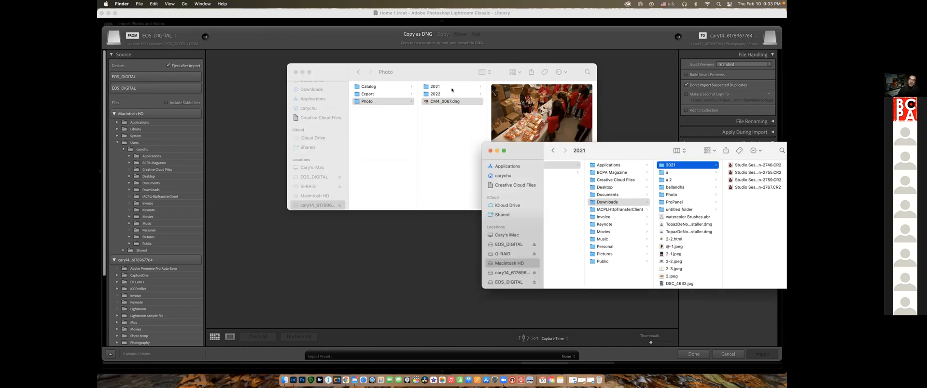
# Check the copied 2021 folder in Finder, then return to Lightroom Classic and reopen the import window to refresh its folder list
pyautogui.click(437, 87)
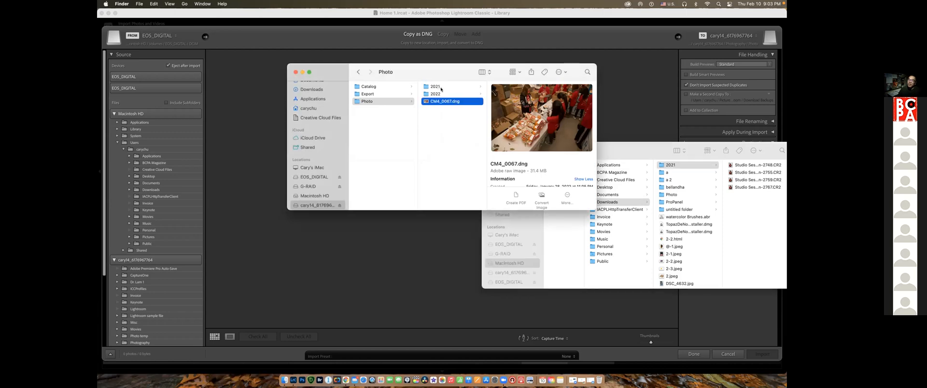
pyautogui.click(281, 259)
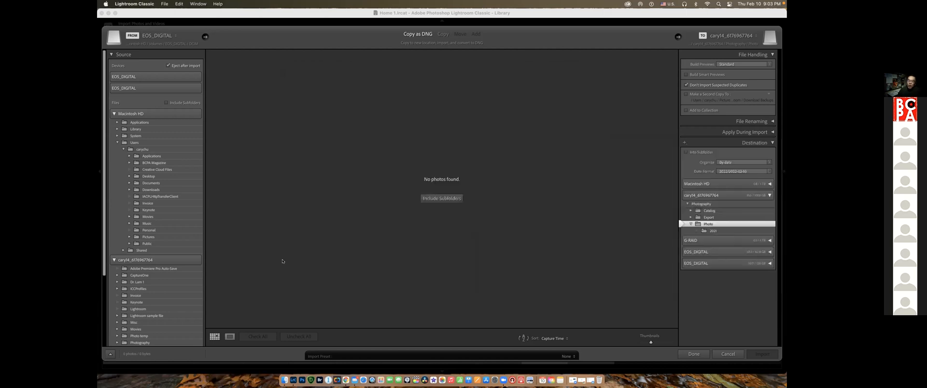
pyautogui.click(723, 353)
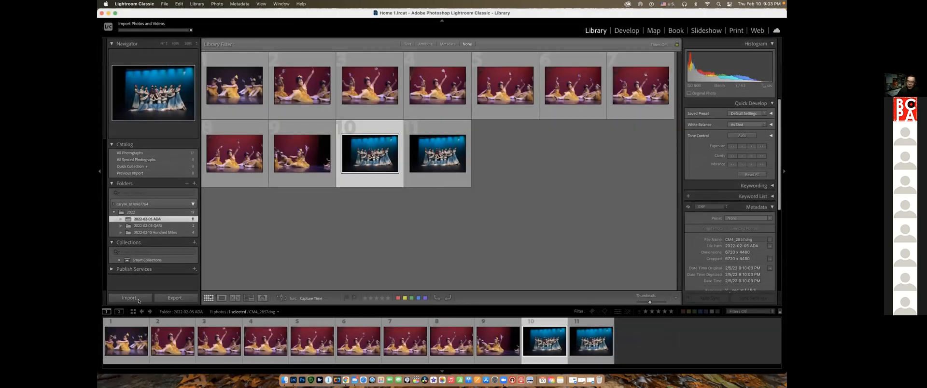
pyautogui.press('super+shift+i')
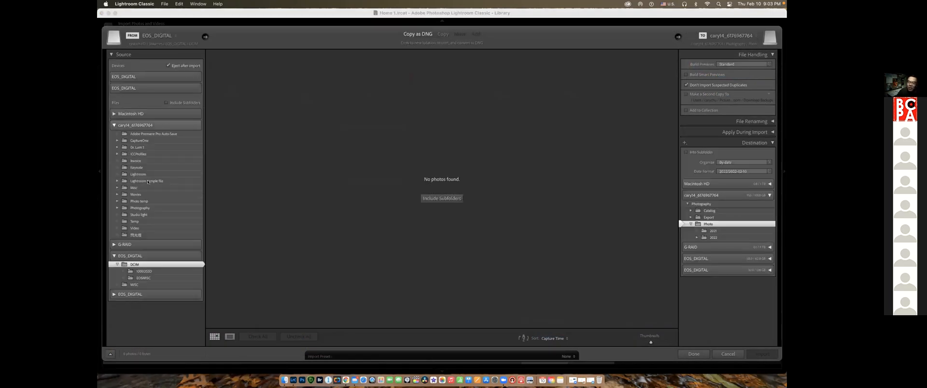
# Choose the 2021 folder under Photography and Photo on the external drive as the import source
pyautogui.click(117, 208)
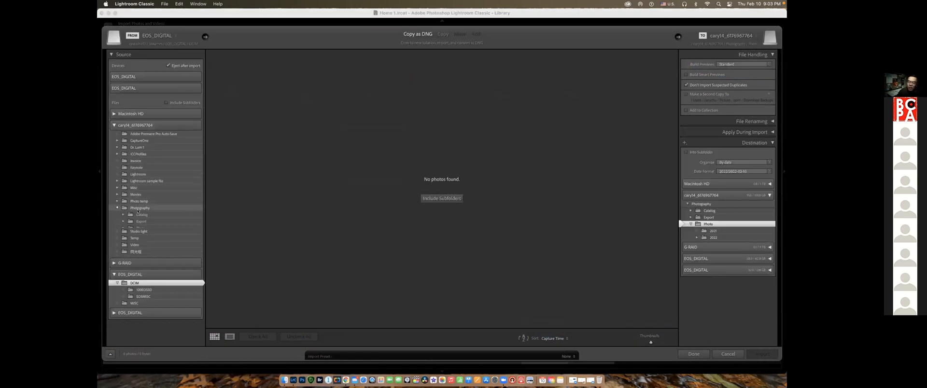
pyautogui.click(123, 228)
pyautogui.click(160, 235)
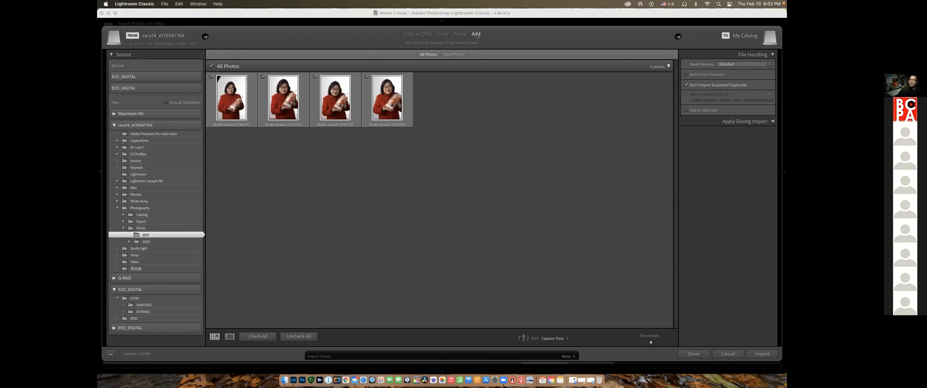
# Try Copy as DNG for the 2021 photos and check the folder's existing location in Finder
pyautogui.click(429, 34)
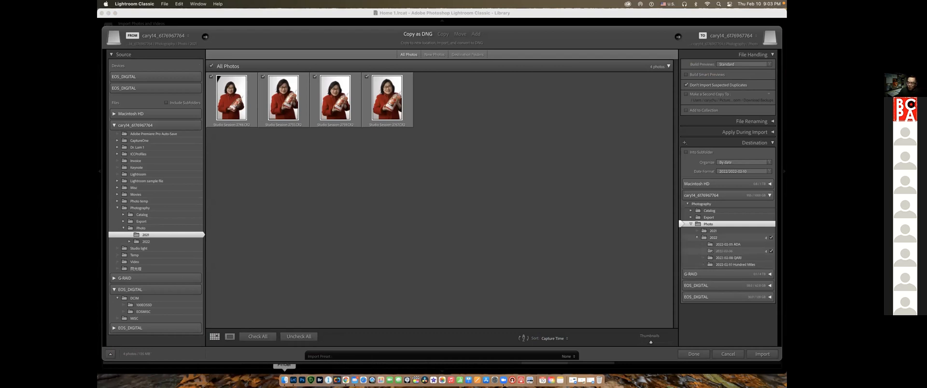
pyautogui.click(285, 380)
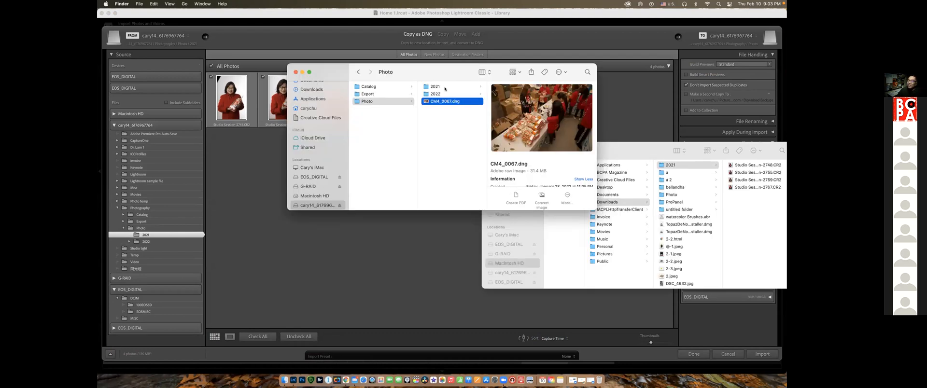
pyautogui.click(251, 155)
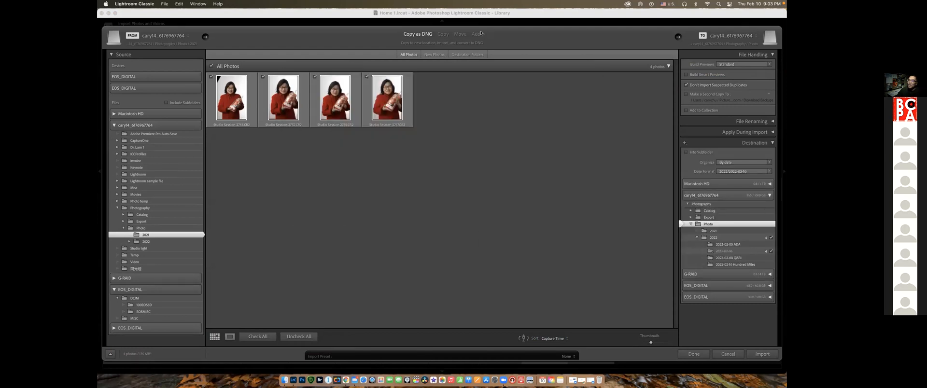
# Import the 2021 photos with the Add method, without moving them, and display the 2021 folder in the Library
pyautogui.click(476, 34)
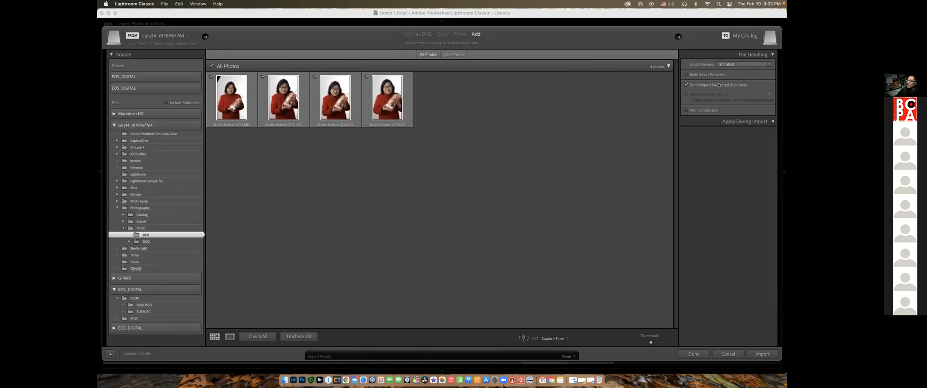
pyautogui.click(762, 353)
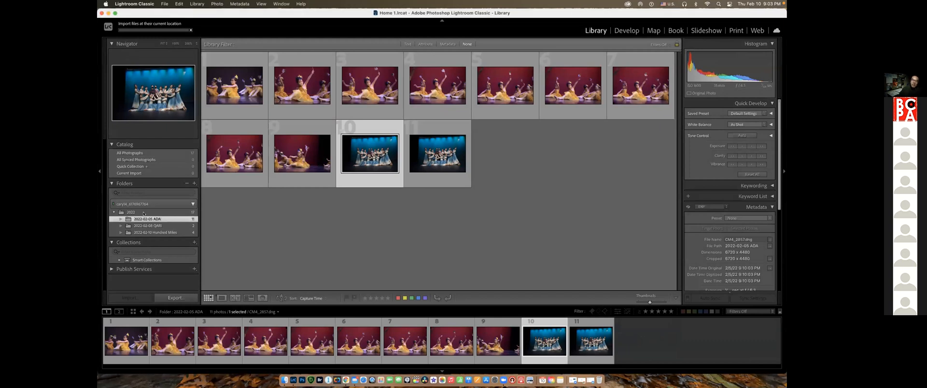
pyautogui.click(144, 213)
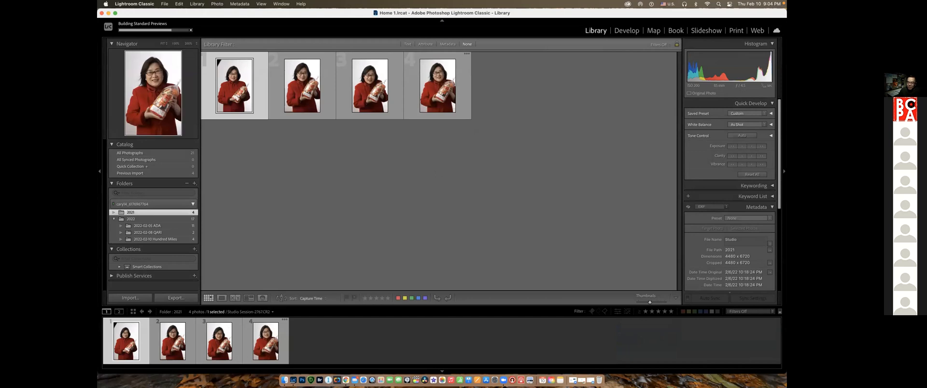
# Review the Photo folder in Finder, then open the Lightroom Classic import window and cancel it
pyautogui.click(284, 381)
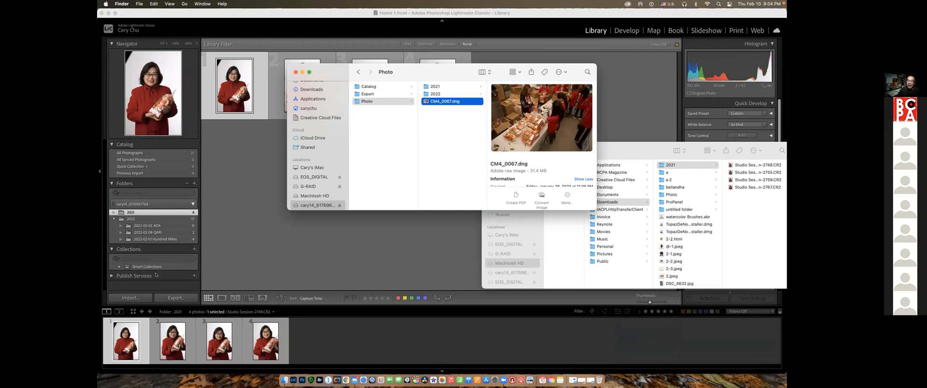
pyautogui.click(133, 297)
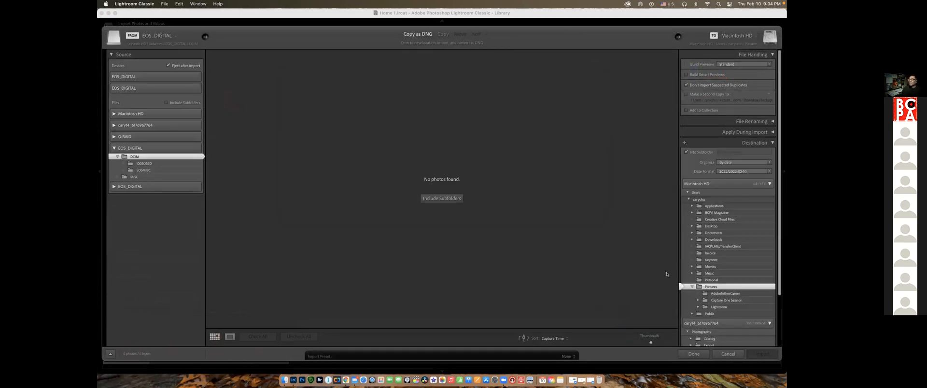
pyautogui.click(727, 354)
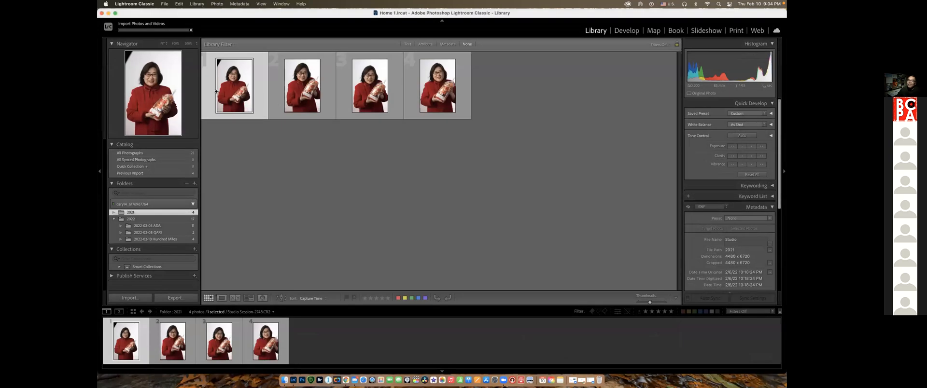
# Delete all photos in the 2021 folder from disk and remove the empty folder from the catalog
pyautogui.press('super+a')
pyautogui.press('Delete')
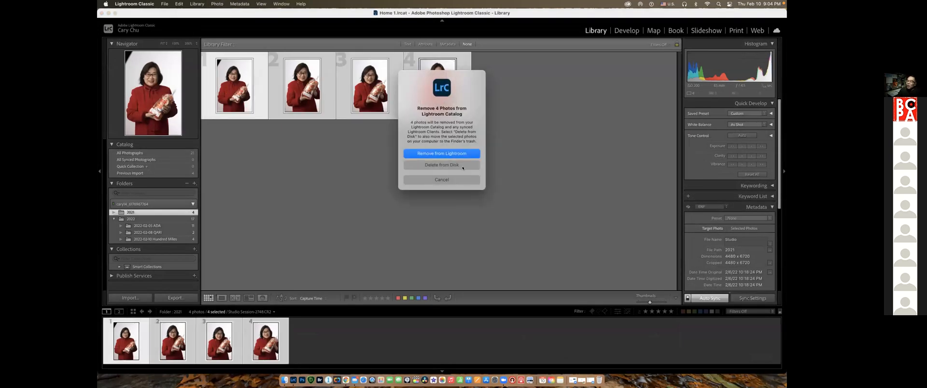
pyautogui.click(453, 165)
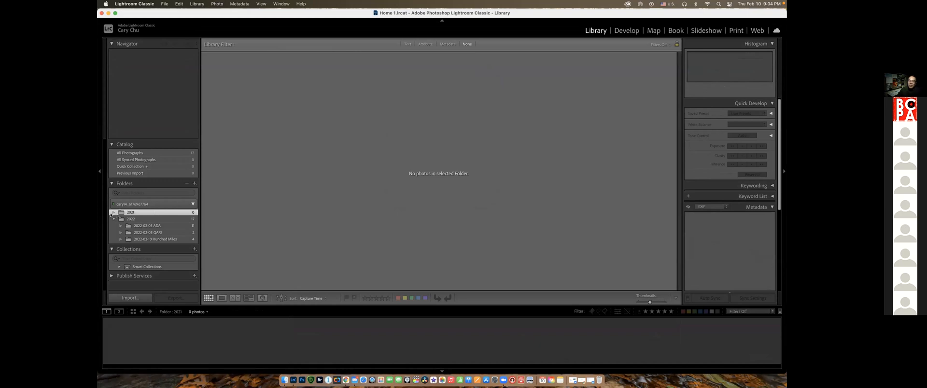
pyautogui.rightClick(154, 214)
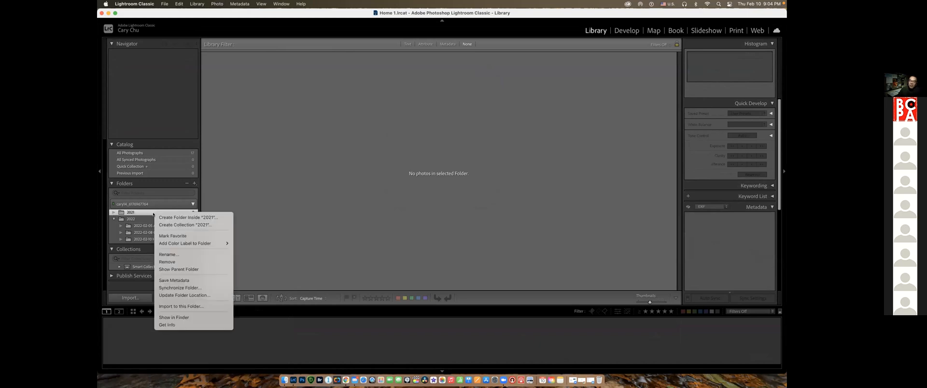
pyautogui.click(188, 263)
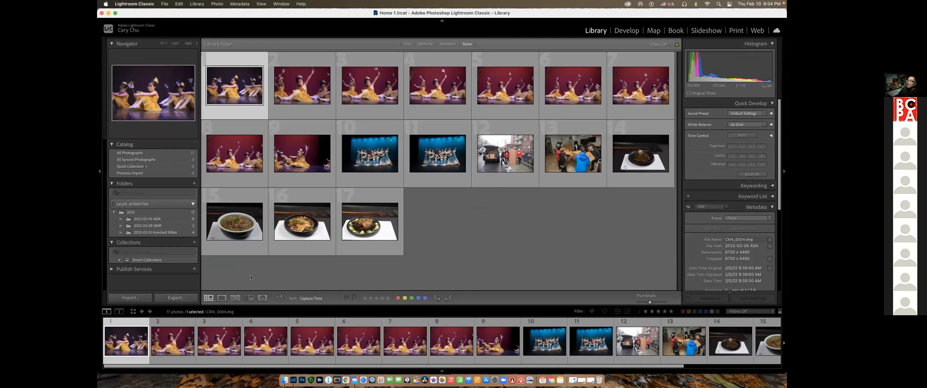
# Open the first photo of the 2022-02-05 ADA folder in the Develop module and apply Auto tone
pyautogui.click(160, 221)
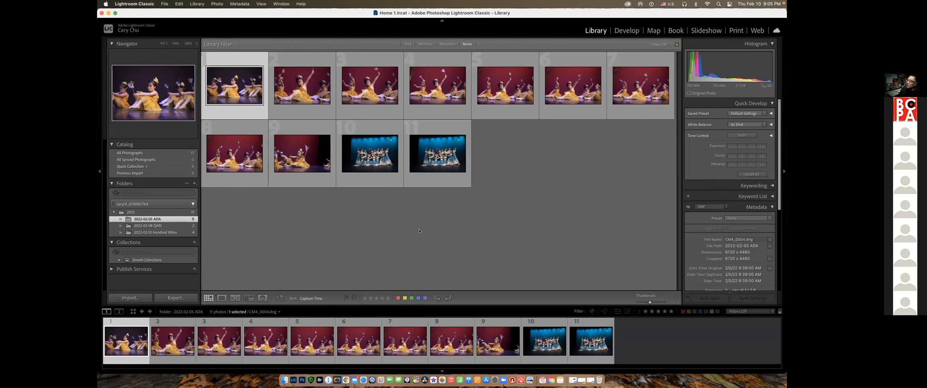
pyautogui.click(625, 33)
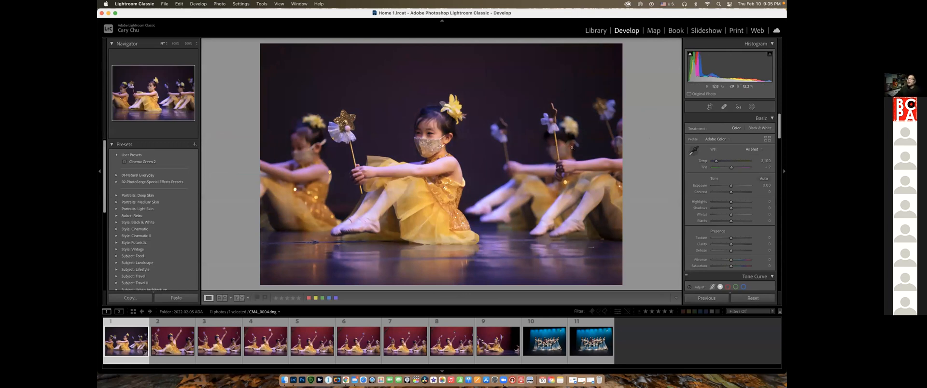
pyautogui.click(761, 179)
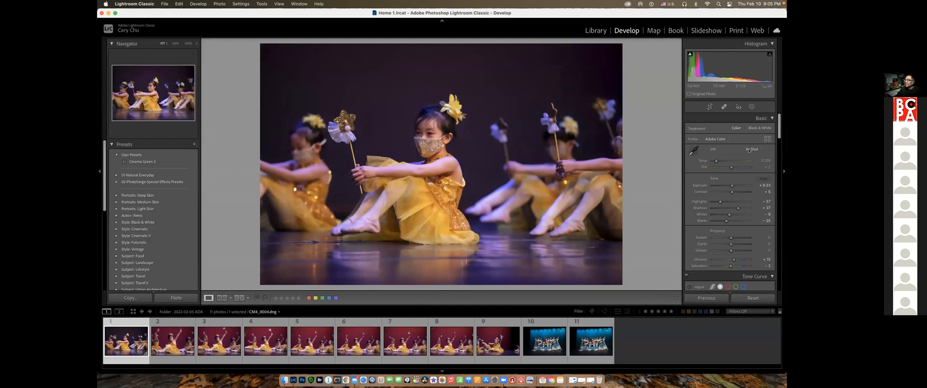
# Set the photo's white balance to Auto and exposure to +1.40, and expand the window to full screen
pyautogui.click(751, 149)
pyautogui.click(751, 156)
pyautogui.moveTo(732, 186); pyautogui.dragTo(735, 186)
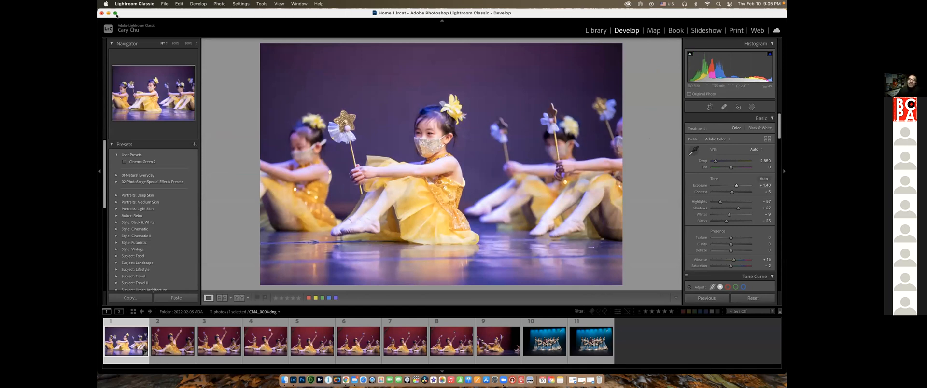
pyautogui.click(115, 14)
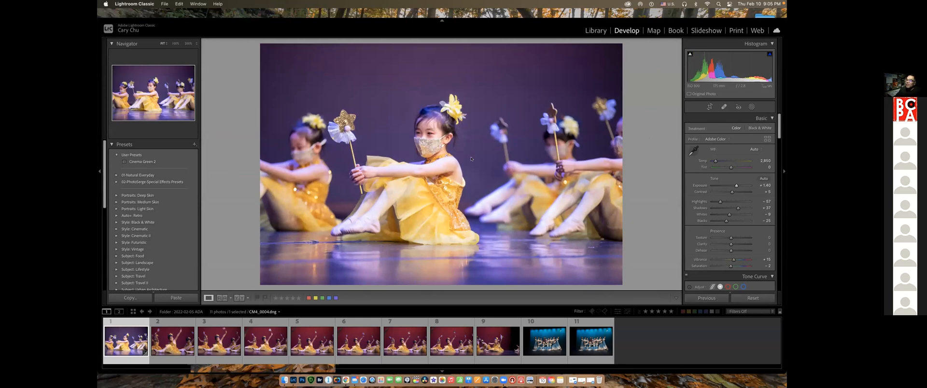